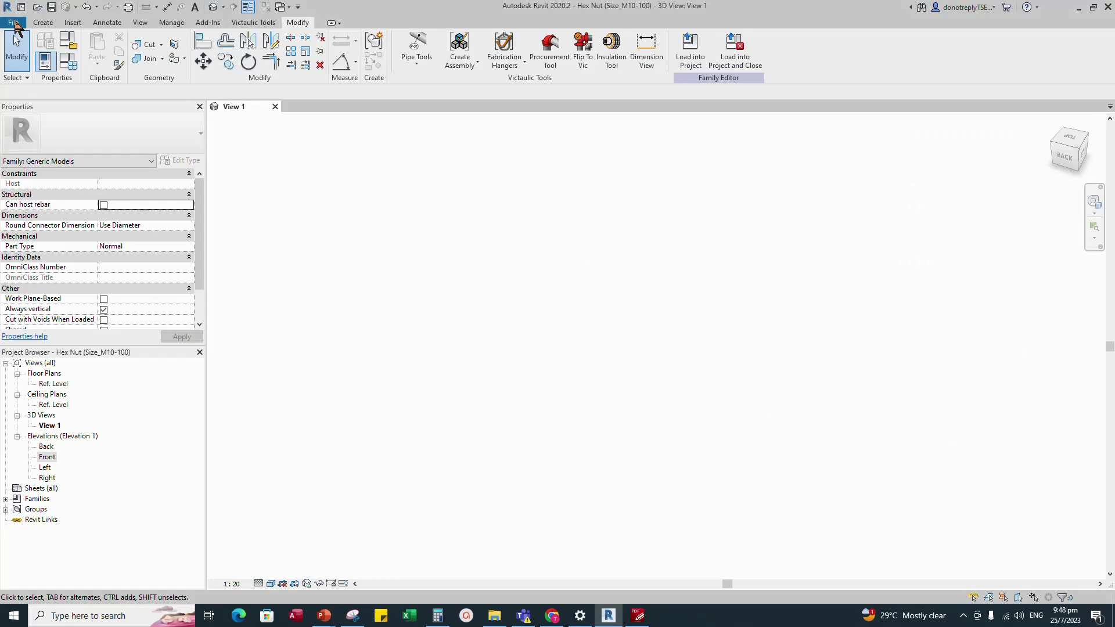
# - Create a new family from the metric generic model template
pyautogui.click(13, 22)
pyautogui.moveTo(74, 75)
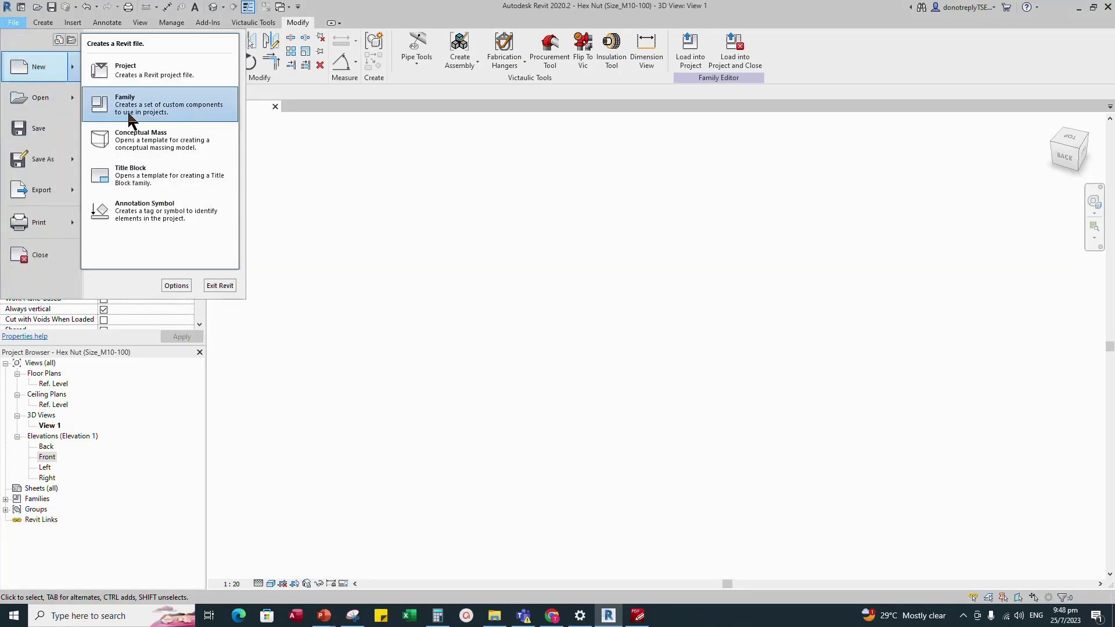
pyautogui.click(125, 108)
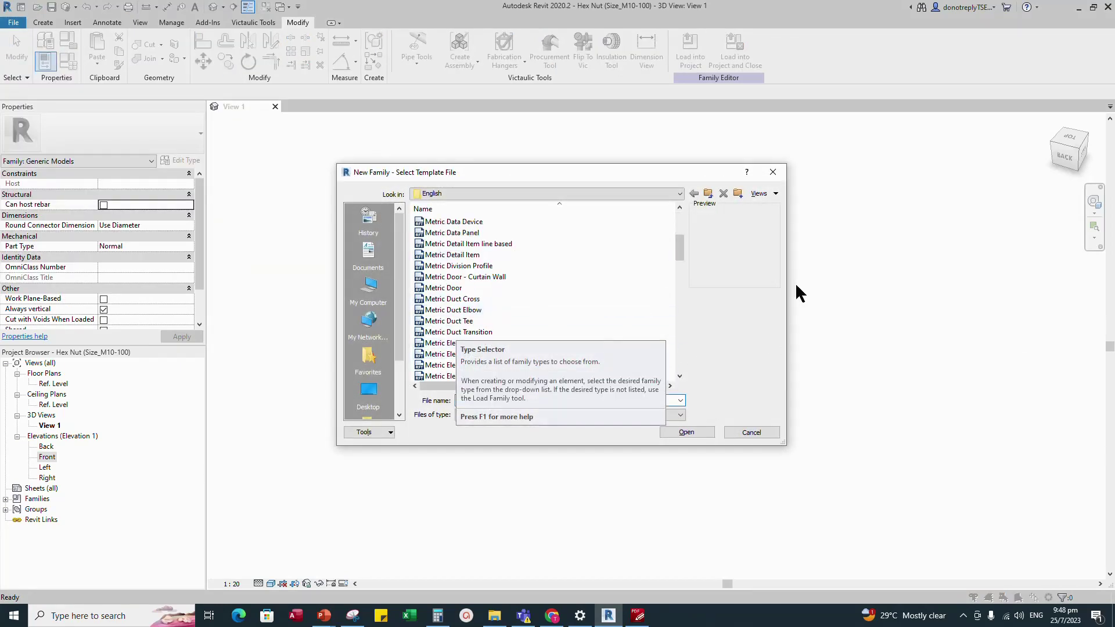
pyautogui.scroll(-10, 552, 290)
pyautogui.click(459, 276)
pyautogui.press('Return')
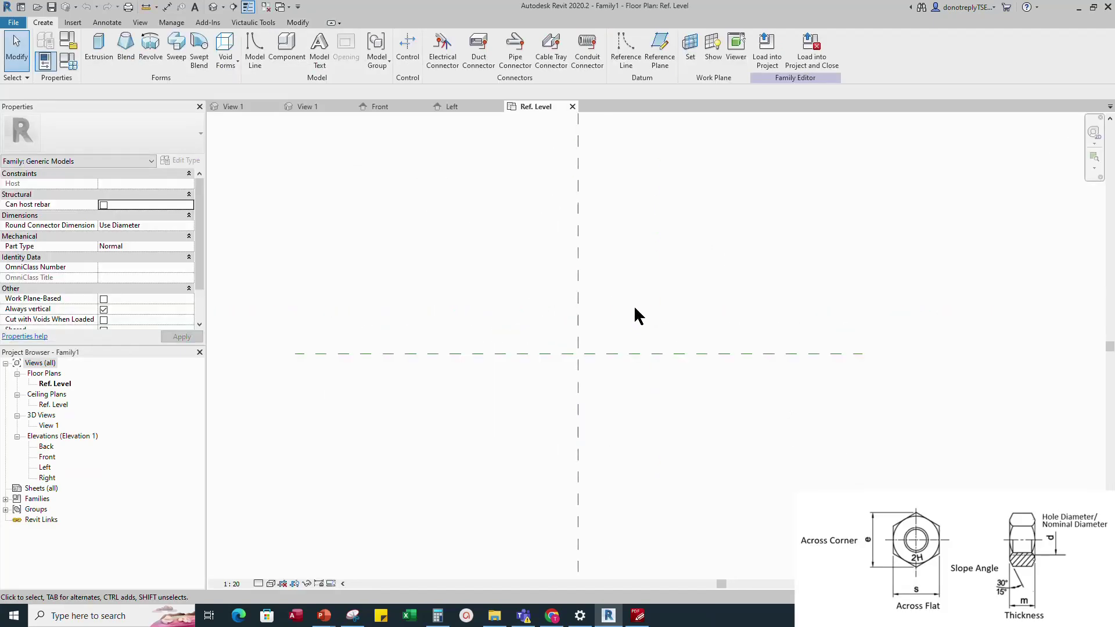
# - Start picking lines for reference planes with an 8 mm offset, and set the view to 1:2 scale and Fine detail
pyautogui.scroll(-1, 612, 374)
pyautogui.click(577, 269)
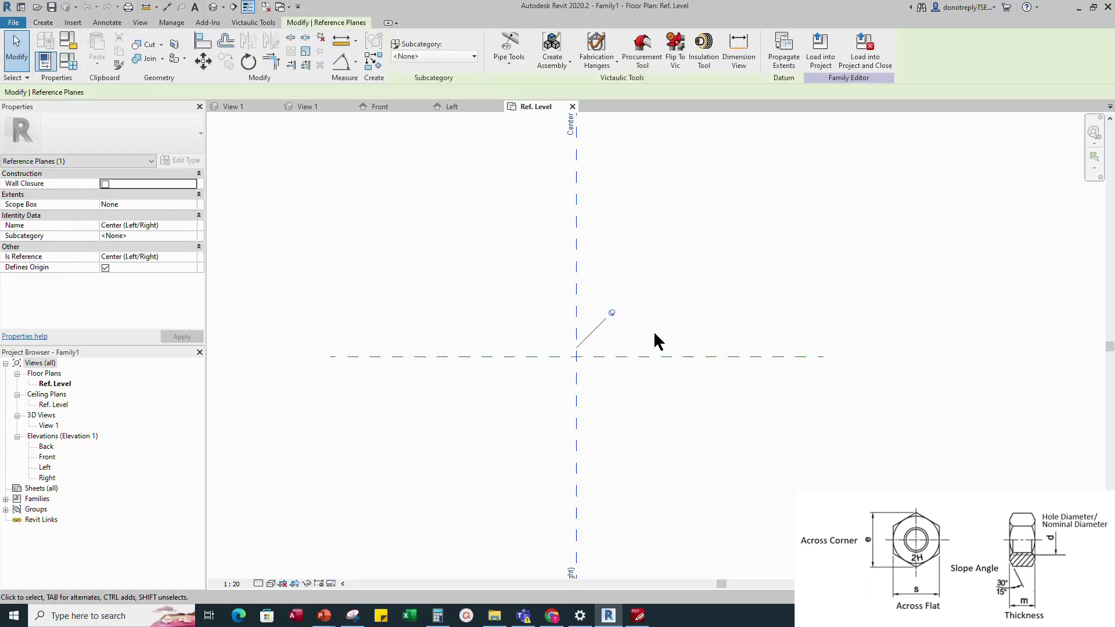
pyautogui.click(373, 60)
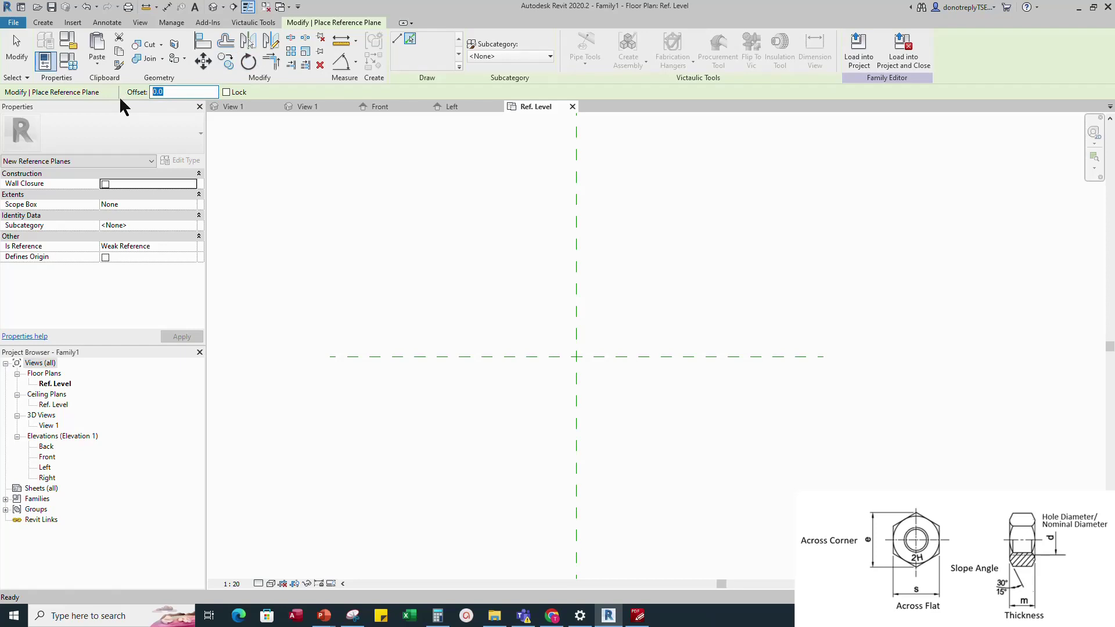
pyautogui.write('8')
pyautogui.scroll(2, 598, 385)
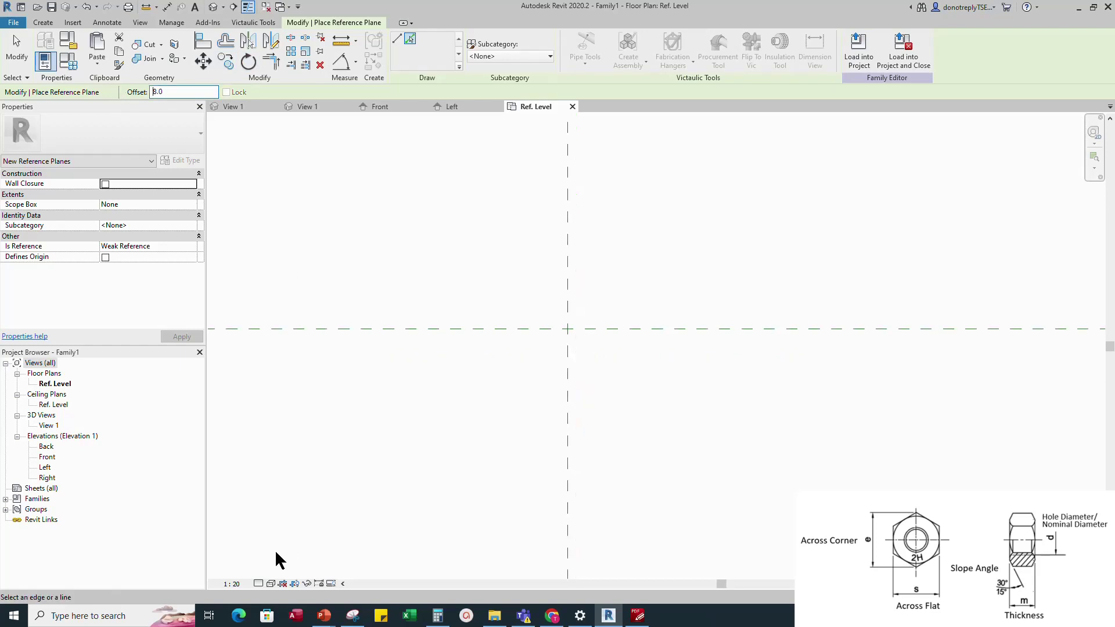
pyautogui.click(233, 585)
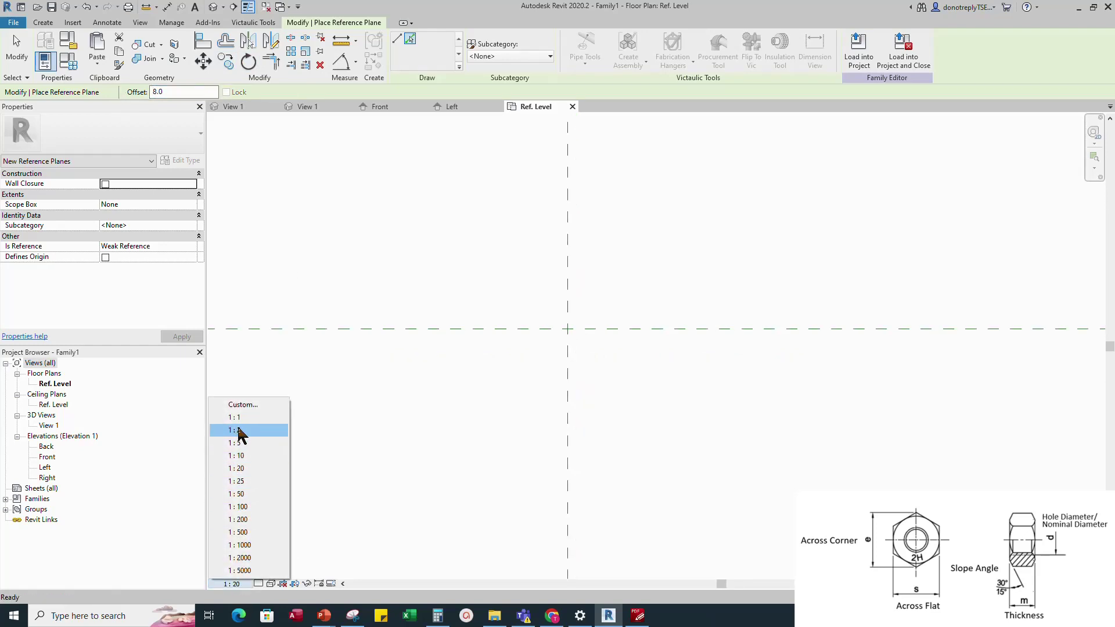
pyautogui.click(238, 430)
pyautogui.click(259, 583)
pyautogui.click(273, 571)
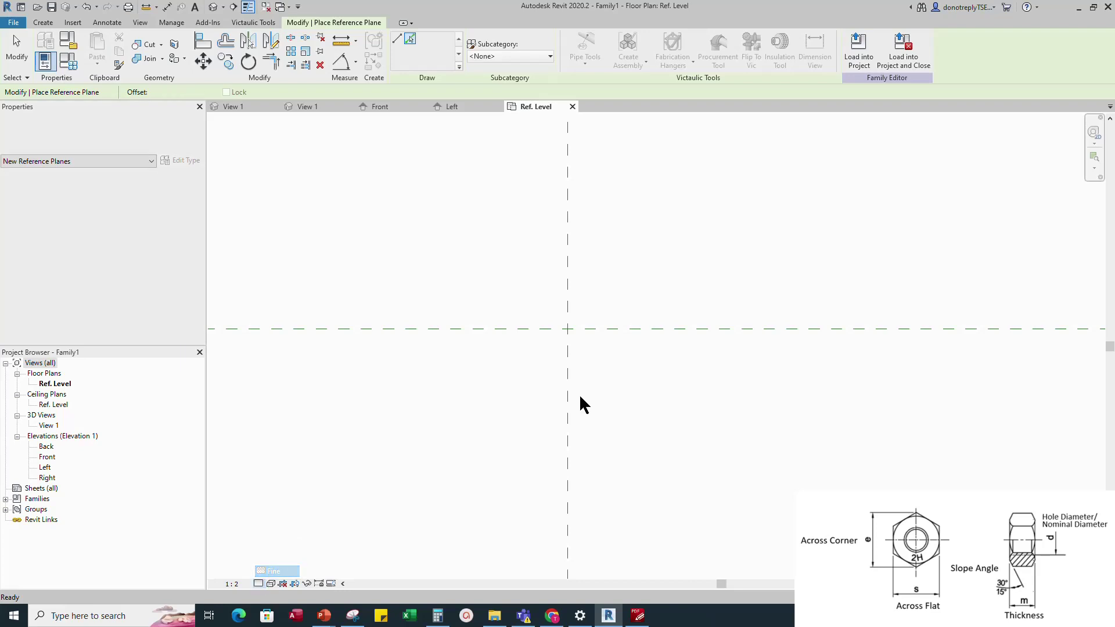
# - Place reference planes 8 mm above and below the horizontal center plane
pyautogui.click(597, 327)
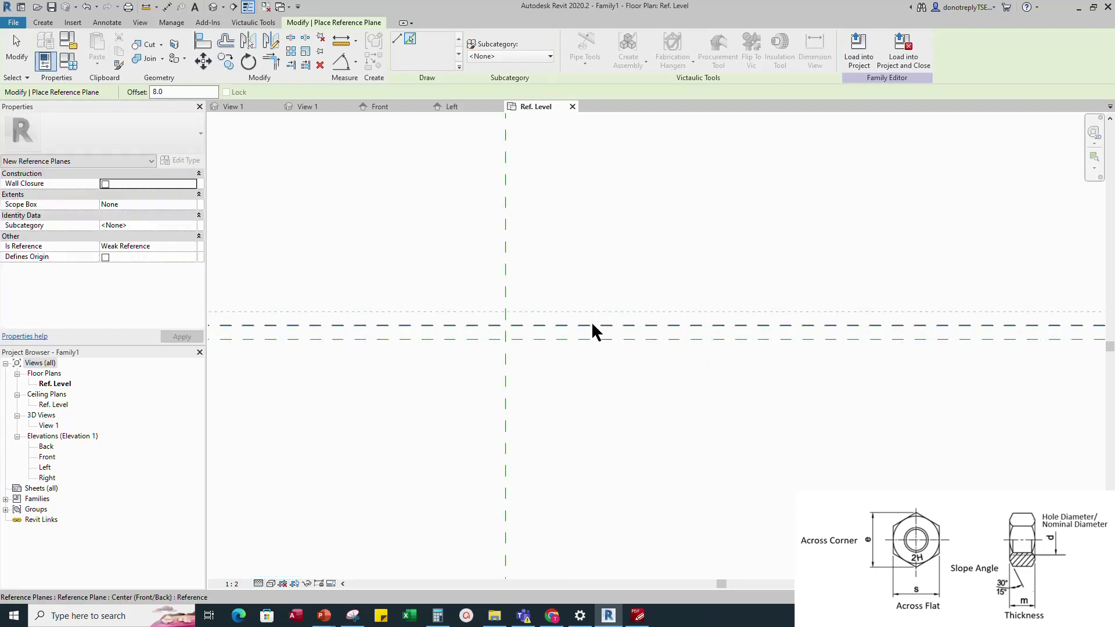
pyautogui.click(592, 326)
pyautogui.press('Escape')
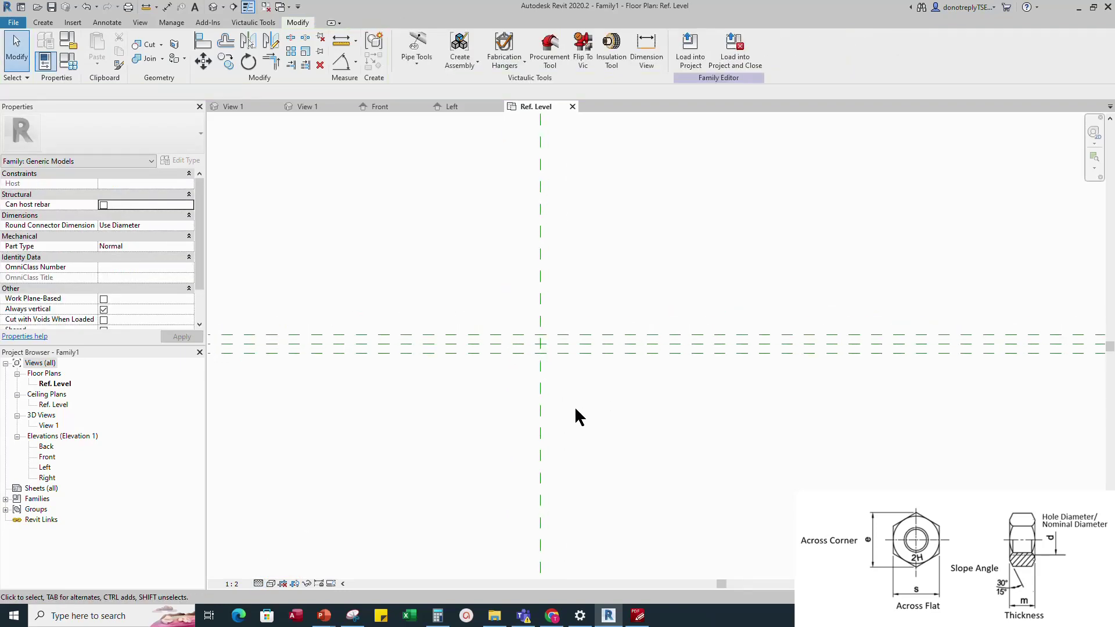
# - Place another reference plane 8 mm above the upper horizontal offset plane
pyautogui.scroll(-2, 575, 407)
pyautogui.click(594, 325)
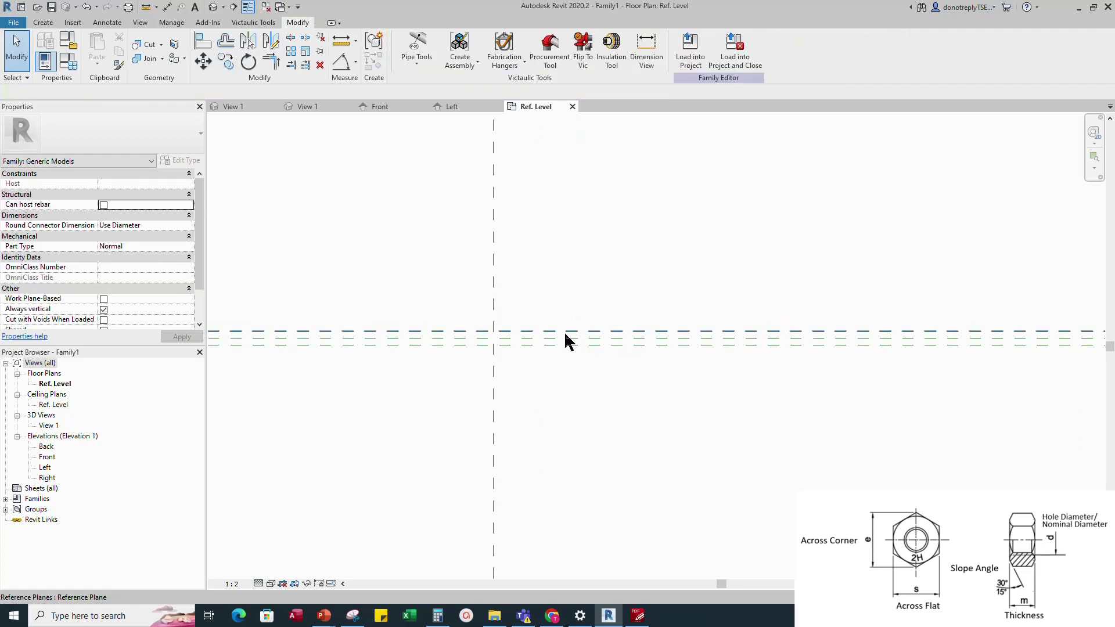
pyautogui.click(564, 332)
pyautogui.click(375, 65)
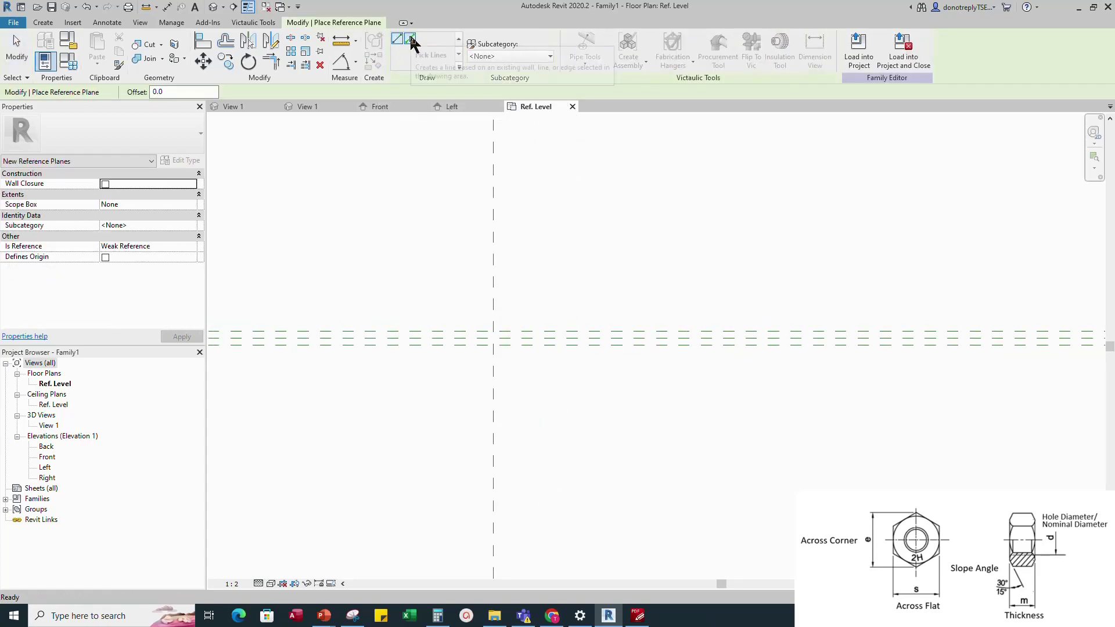
pyautogui.doubleClick(152, 92)
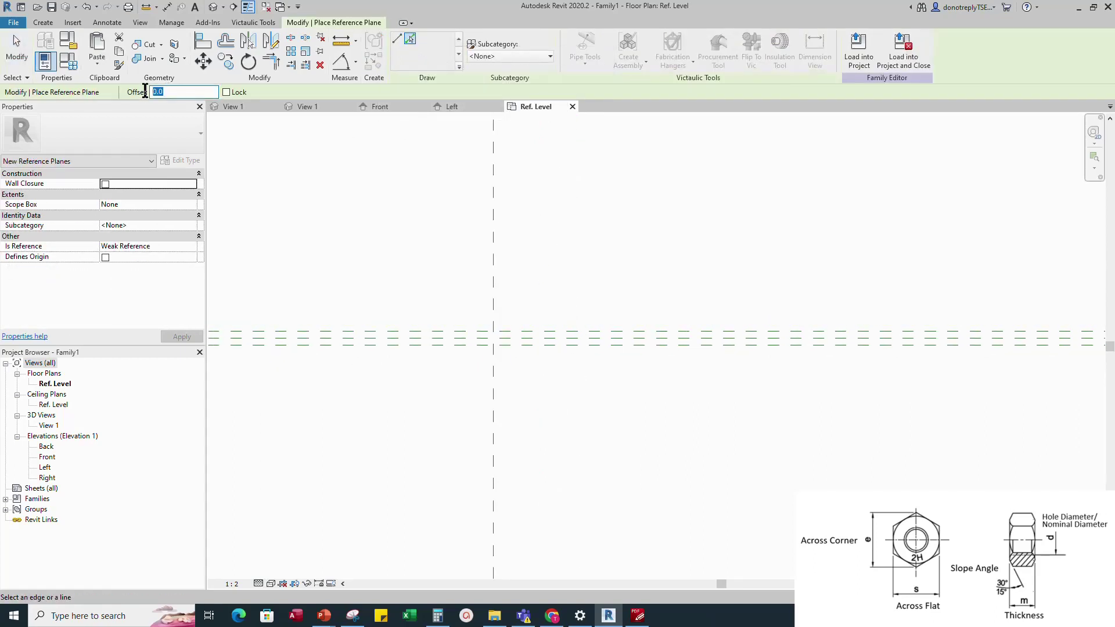
pyautogui.click(577, 326)
pyautogui.press('Escape')
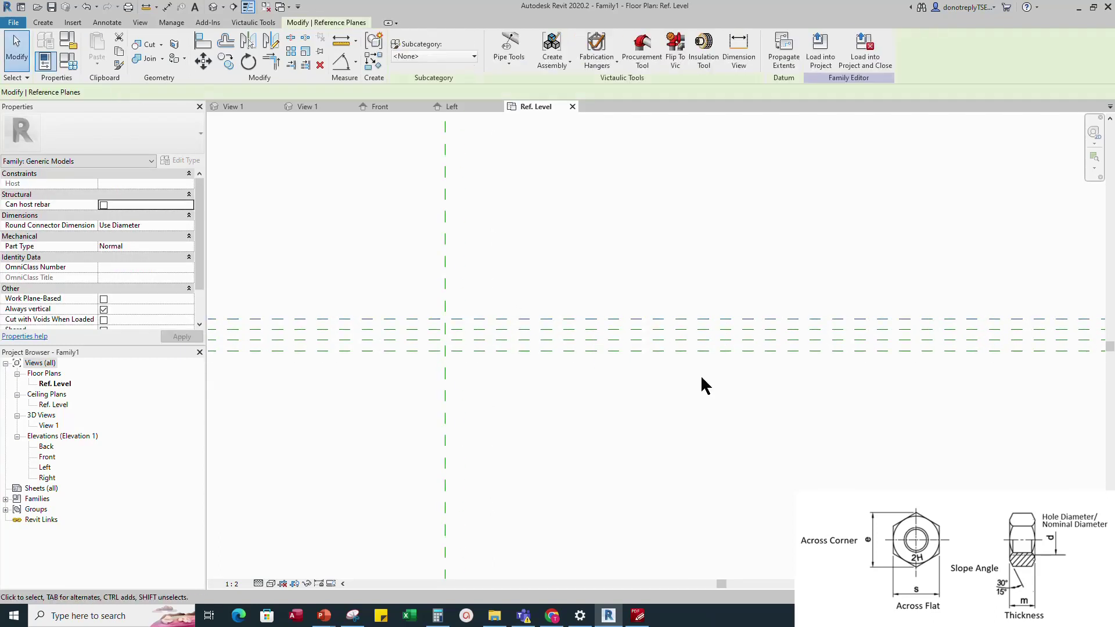
# - Rotate the topmost reference plane by 60 degrees about its intersection with the vertical center plane
pyautogui.click(248, 62)
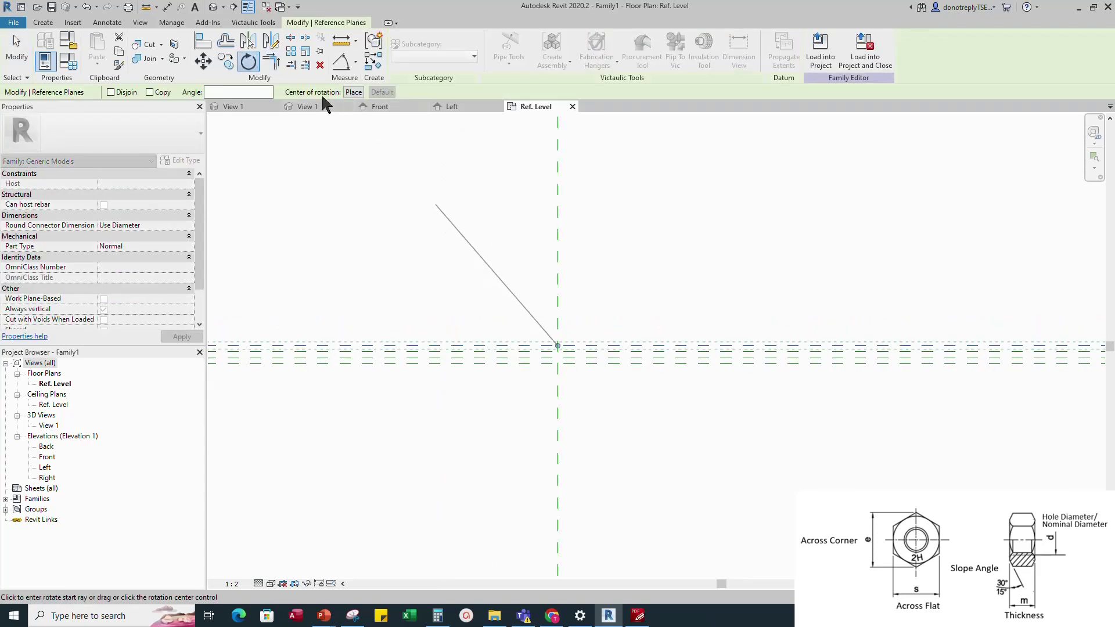
pyautogui.click(354, 92)
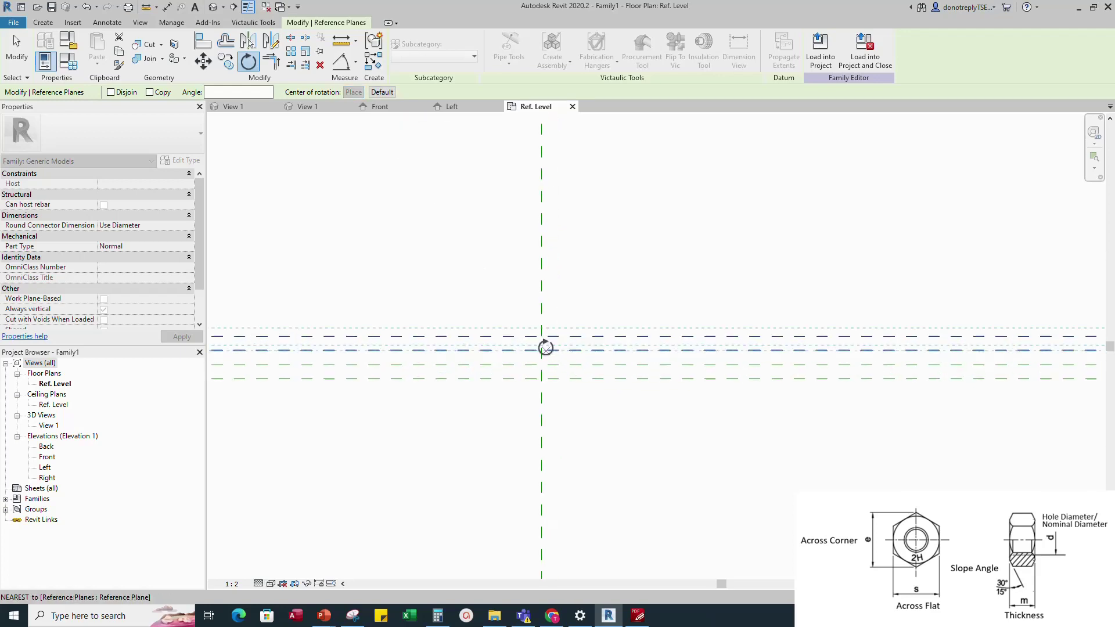
pyautogui.click(541, 336)
pyautogui.scroll(-1, 569, 336)
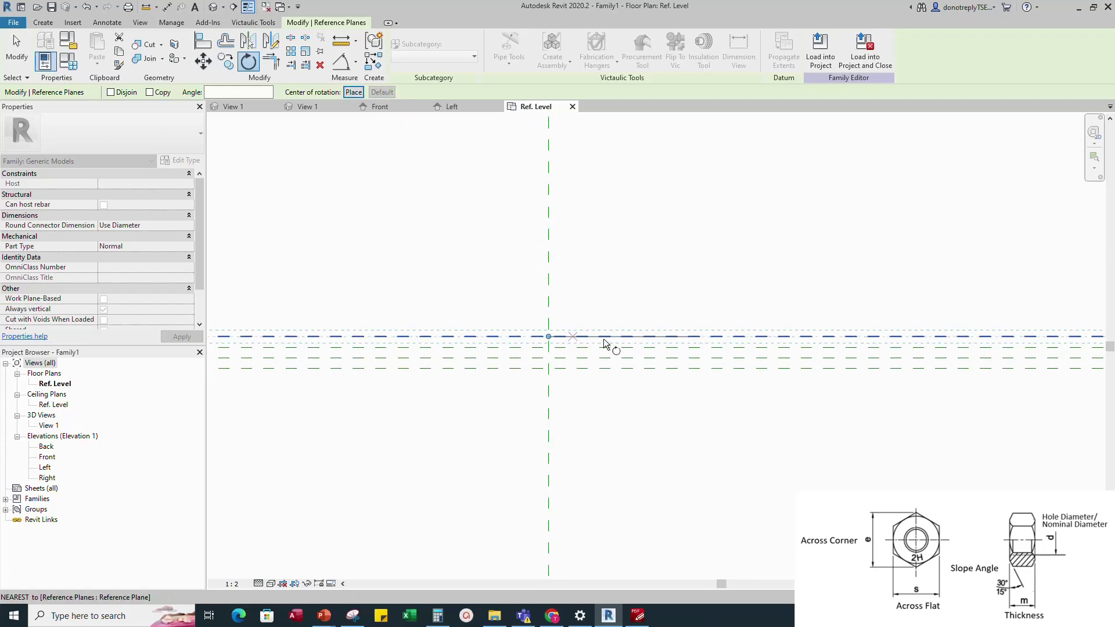
pyautogui.click(664, 343)
pyautogui.write('60')
pyautogui.press('Return')
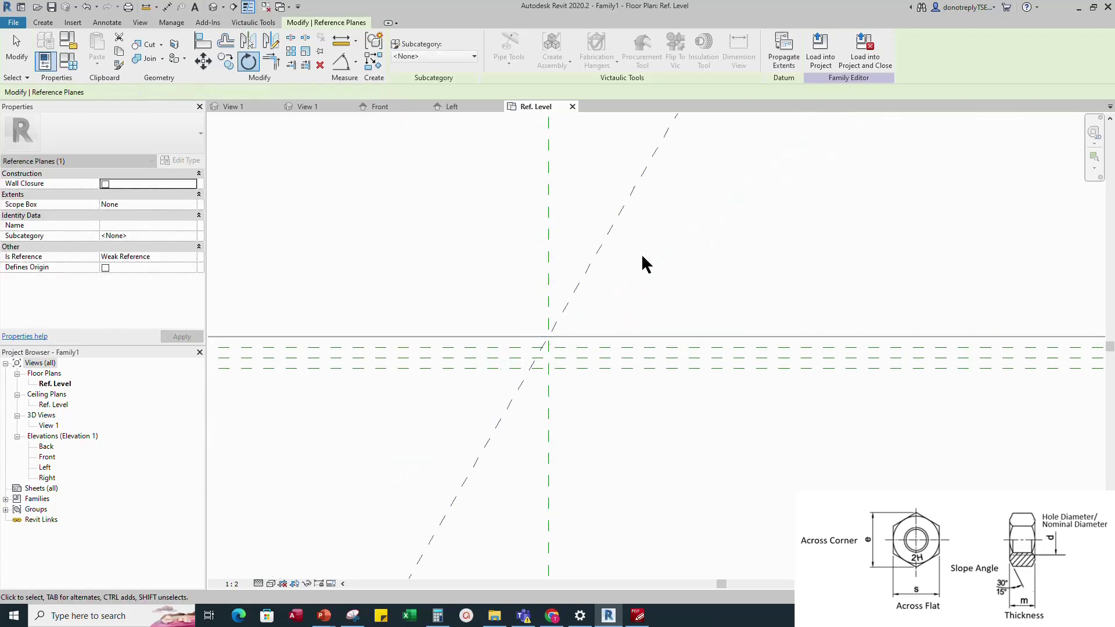
# - Move the inclined reference plane down so it passes through the intersection of the two center planes
pyautogui.click(653, 244)
pyautogui.click(582, 281)
pyautogui.click(203, 63)
pyautogui.scroll(3, 598, 372)
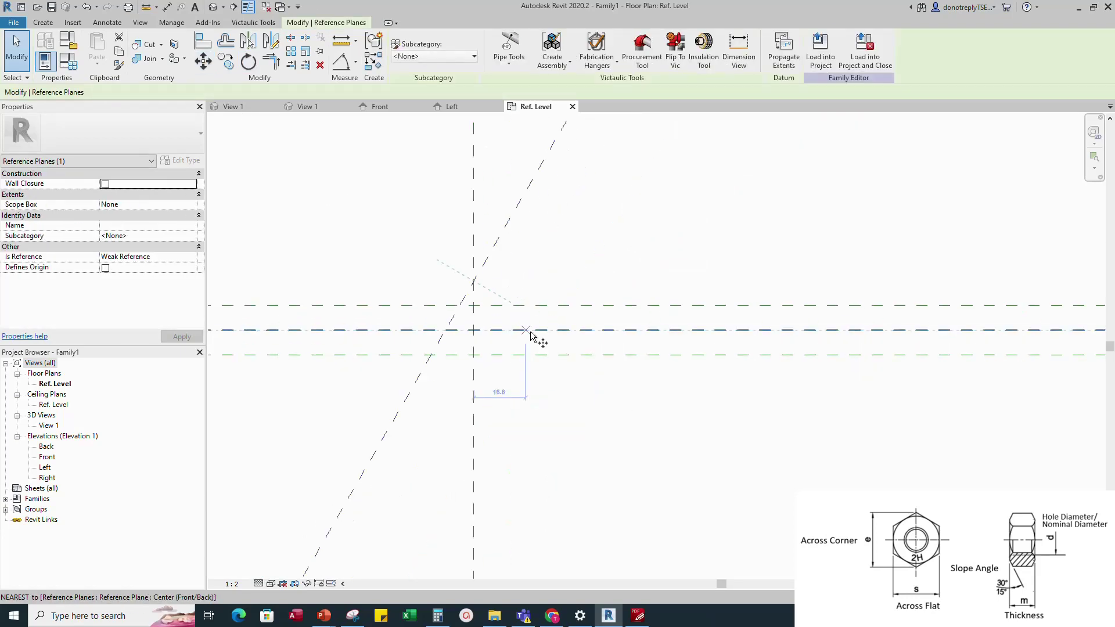
pyautogui.click(473, 281)
pyautogui.click(473, 331)
pyautogui.scroll(4, 471, 347)
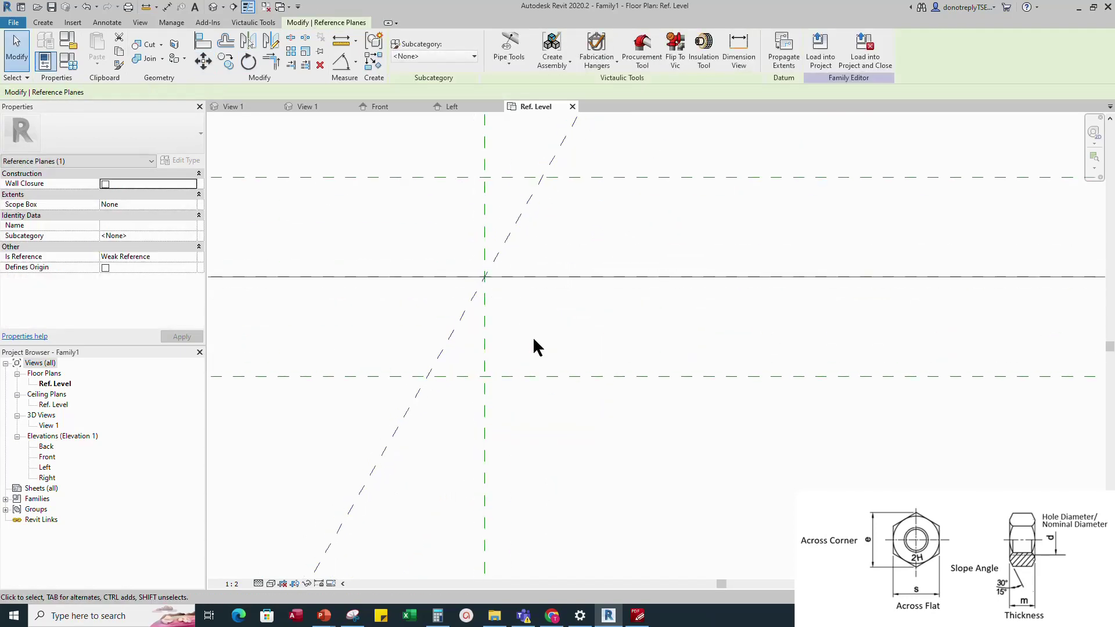
# - Mirror the inclined reference plane about the vertical center plane
pyautogui.click(533, 336)
pyautogui.scroll(-6, 538, 354)
pyautogui.click(555, 306)
pyautogui.scroll(-4, 566, 384)
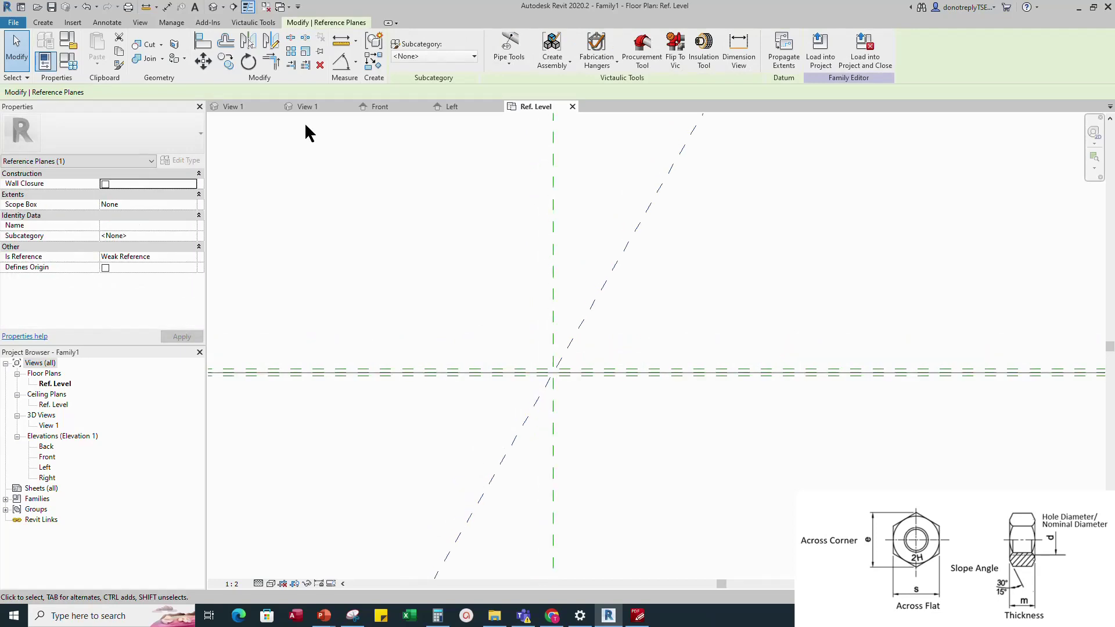
pyautogui.click(320, 51)
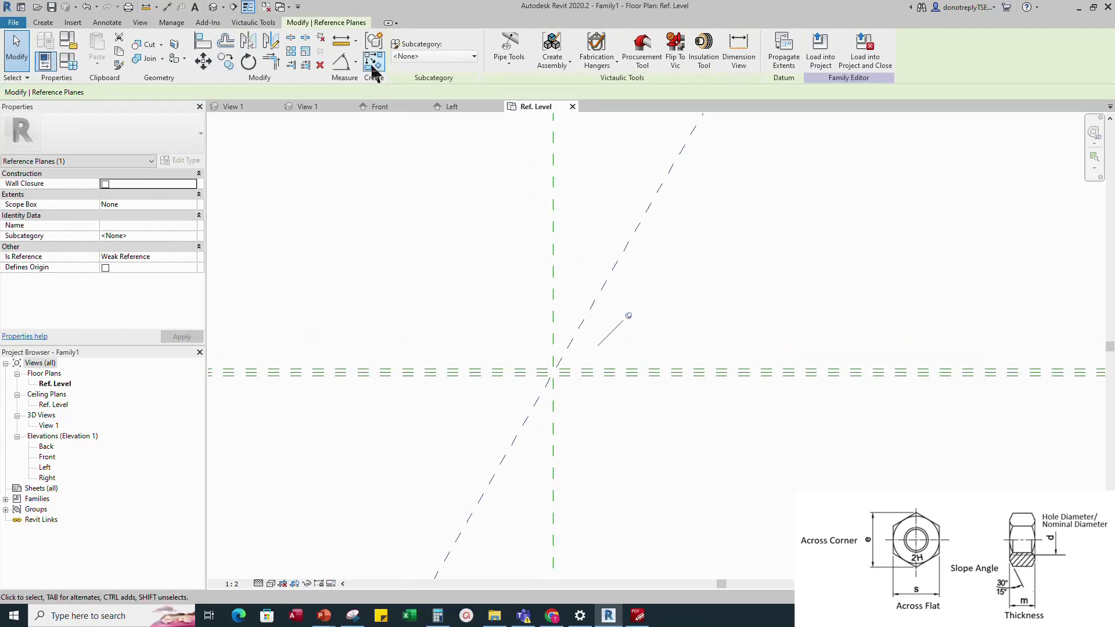
pyautogui.click(248, 41)
pyautogui.click(553, 255)
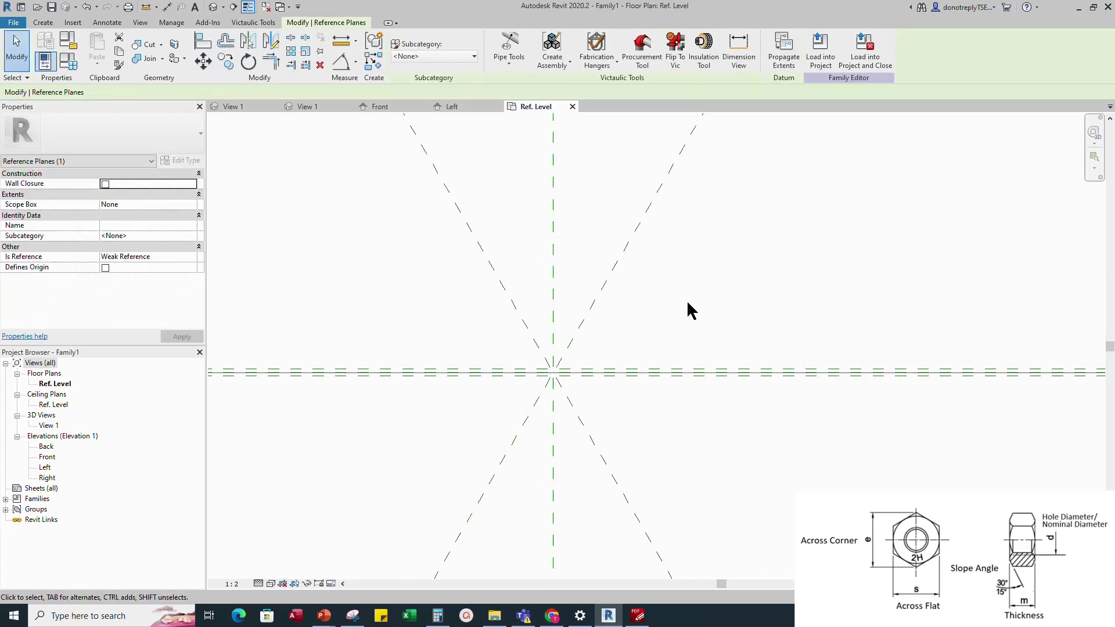
# - Place reference planes 8 mm on both sides of the inclined plane that rises to the right
pyautogui.click(691, 310)
pyautogui.click(518, 294)
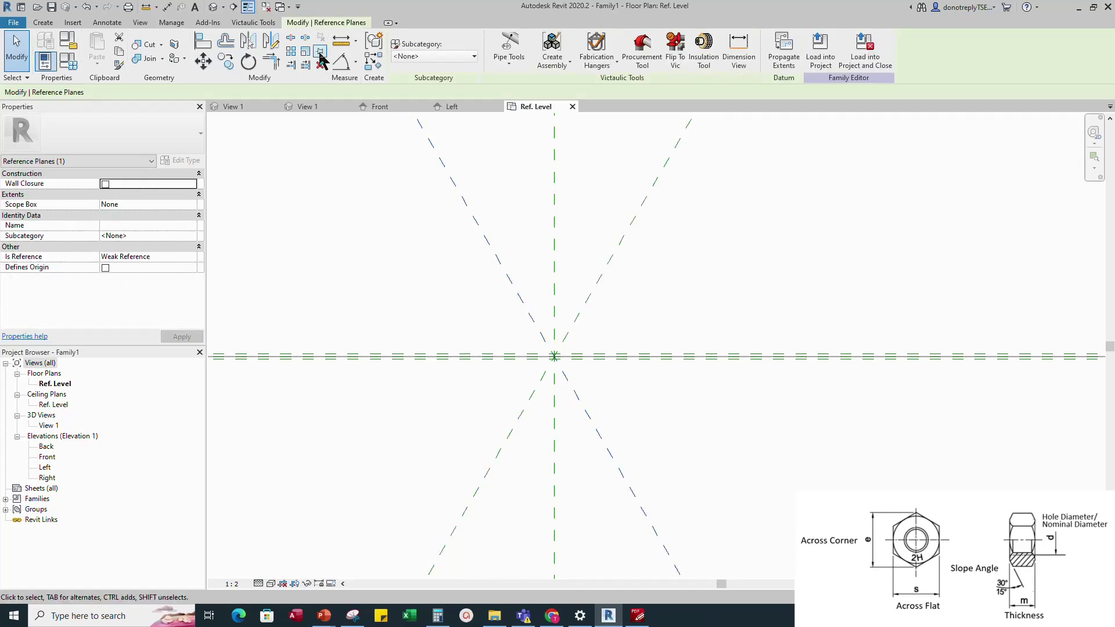
pyautogui.click(679, 260)
pyautogui.scroll(1, 624, 326)
pyautogui.click(566, 302)
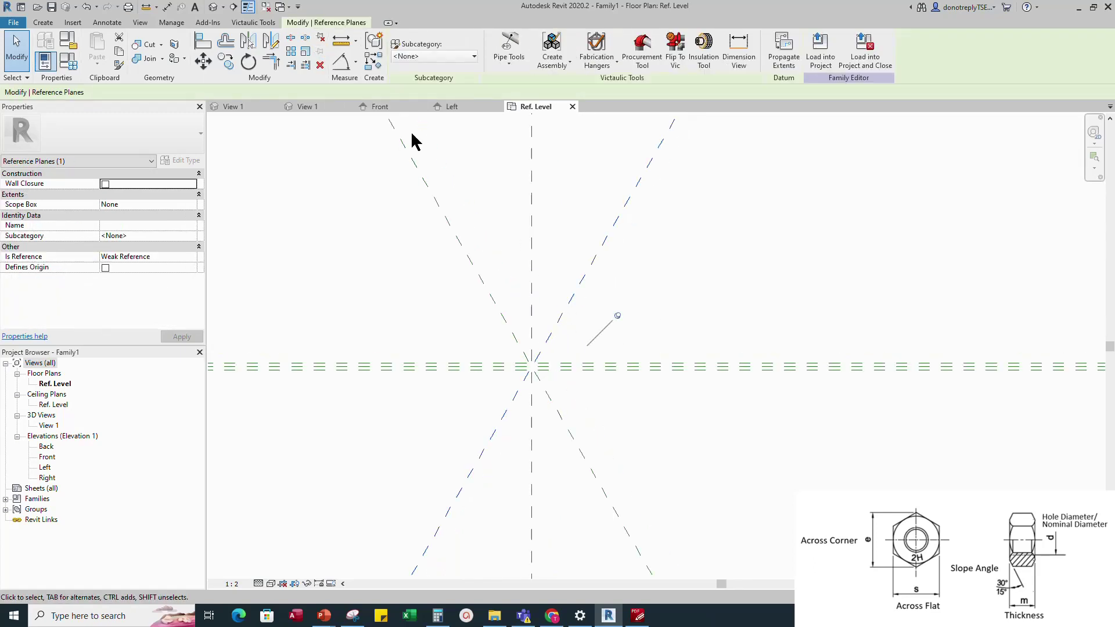
pyautogui.click(372, 64)
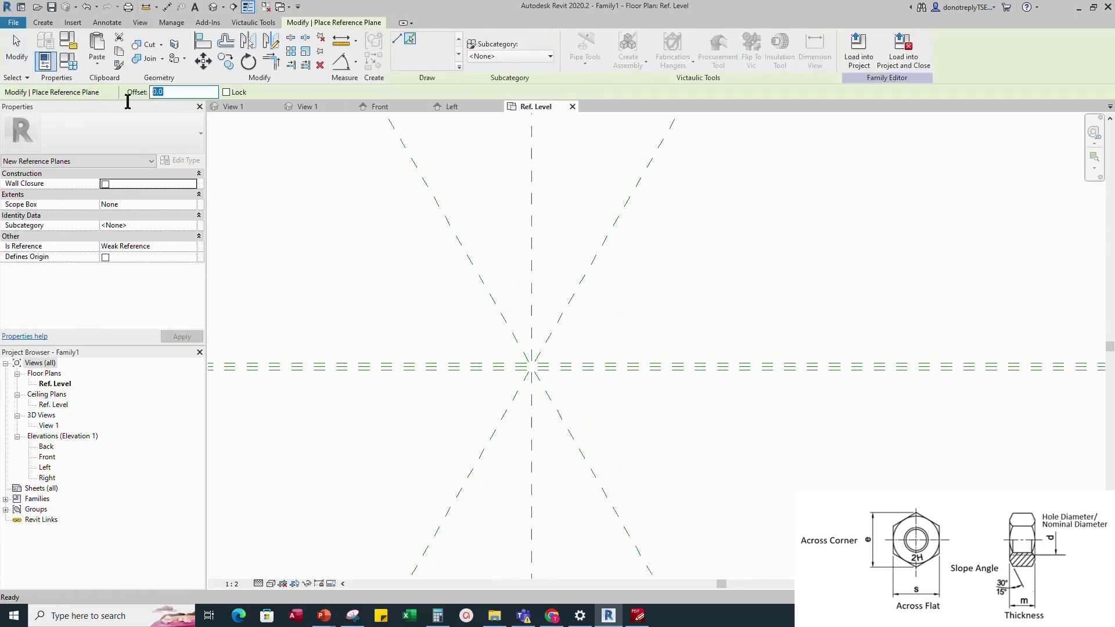
pyautogui.scroll(4, 575, 285)
pyautogui.click(589, 277)
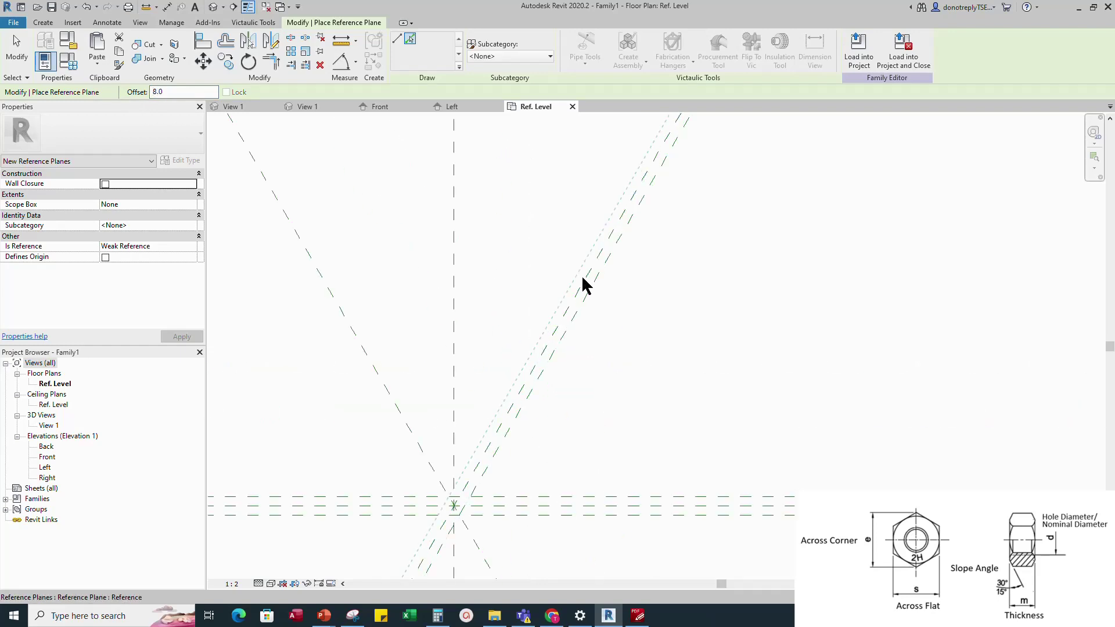
pyautogui.click(581, 276)
# - Place reference planes 8 mm on both sides of the inclined plane that rises to the left
pyautogui.moveTo(380, 443); pyautogui.dragTo(506, 374, button='middle')
pyautogui.click(533, 361)
pyautogui.click(539, 357)
pyautogui.moveTo(625, 499); pyautogui.dragTo(615, 431, button='middle')
pyautogui.scroll(2, 628, 424)
pyautogui.press('Escape')
pyautogui.scroll(-1, 546, 392)
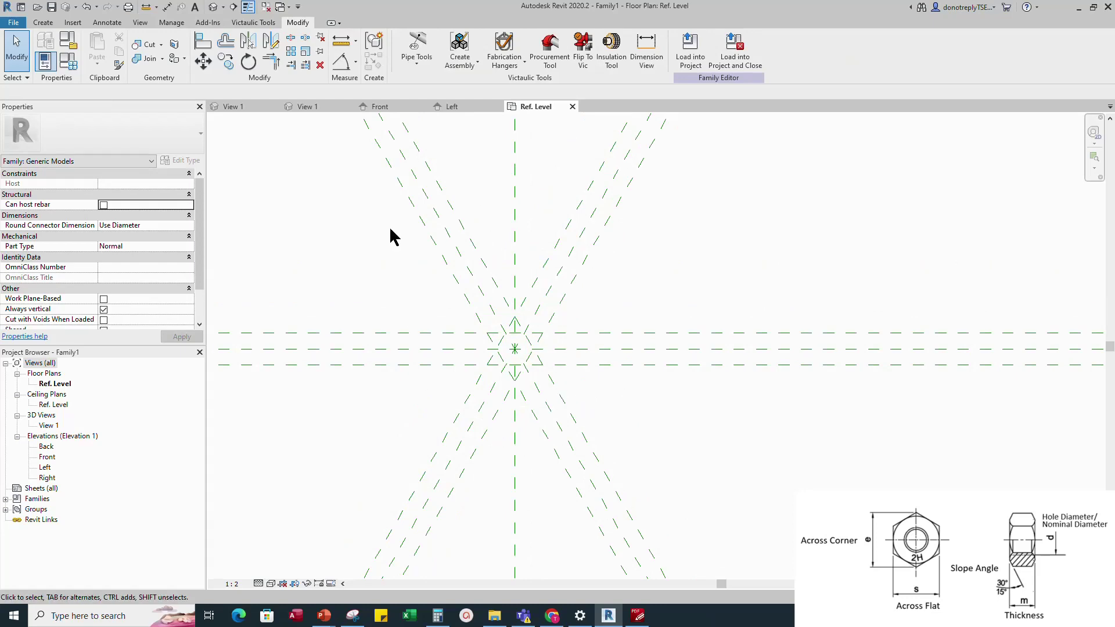
# - Add an aligned dimension across the three horizontal reference planes and make its segments equal
pyautogui.click(356, 62)
pyautogui.click(349, 83)
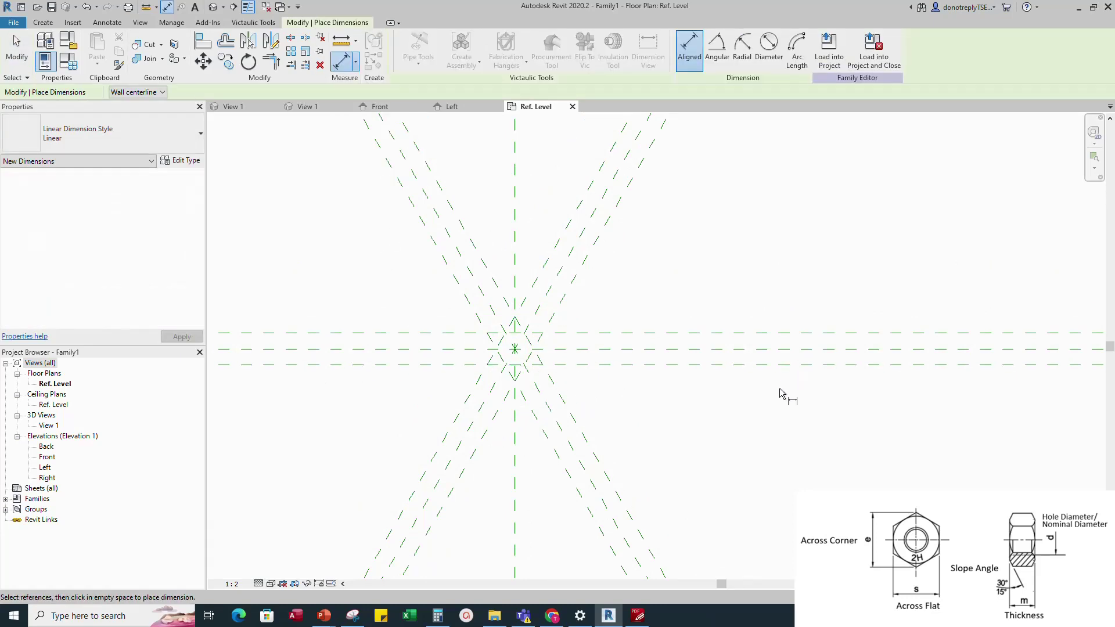
pyautogui.scroll(-1, 807, 385)
pyautogui.moveTo(831, 379); pyautogui.dragTo(707, 372, button='middle')
pyautogui.click(686, 342)
pyautogui.click(668, 352)
pyautogui.click(664, 365)
pyautogui.click(640, 416)
pyautogui.scroll(2, 637, 413)
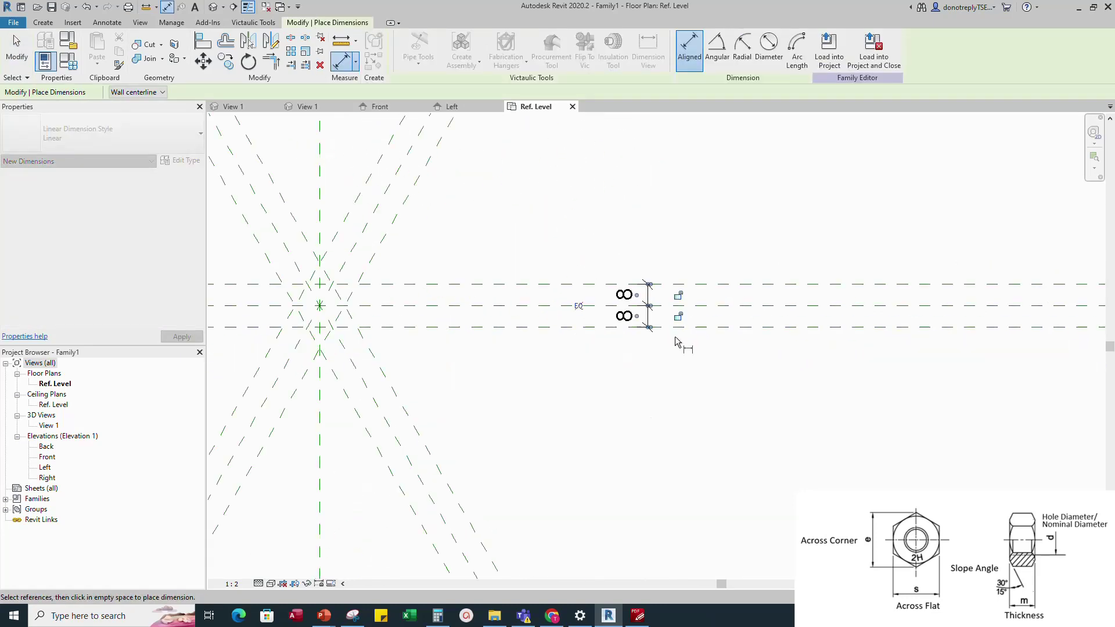
pyautogui.click(578, 306)
# - Add an overall aligned dimension between the two outer horizontal reference planes
pyautogui.click(737, 284)
pyautogui.click(738, 327)
pyautogui.scroll(-3, 738, 355)
pyautogui.click(764, 404)
# - Dimension across the three inclined planes that rise to the right and make the segments equal
pyautogui.scroll(1, 571, 292)
pyautogui.moveTo(503, 260); pyautogui.dragTo(548, 330, button='middle')
pyautogui.scroll(-1, 571, 293)
pyautogui.click(569, 238)
pyautogui.click(580, 248)
pyautogui.click(593, 254)
pyautogui.click(616, 260)
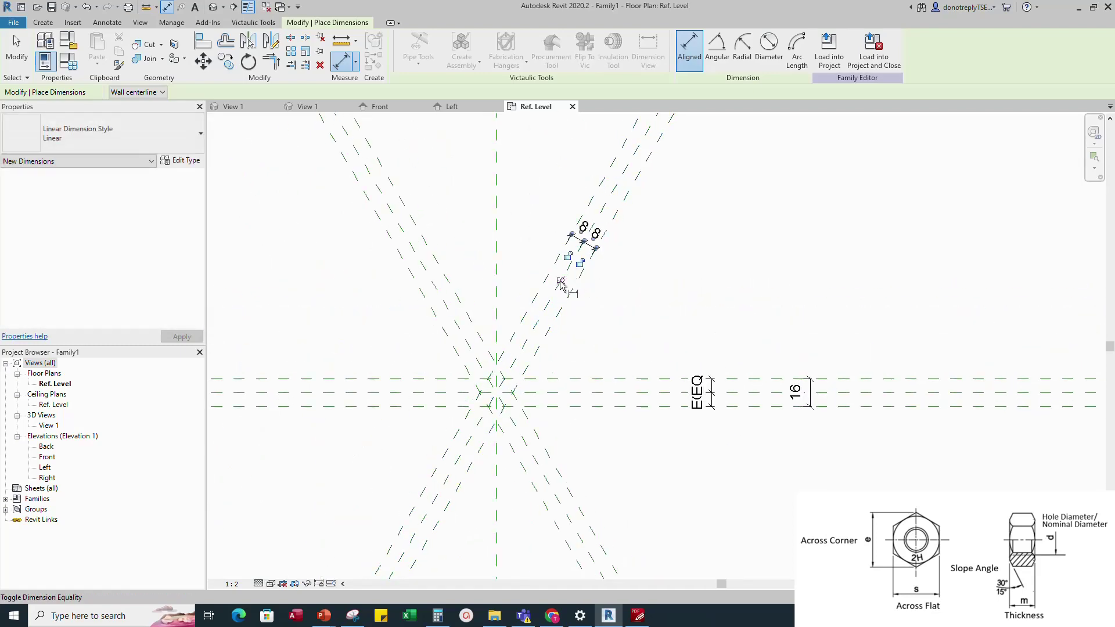
pyautogui.click(561, 284)
# - Add an overall aligned dimension between the outer two planes that rise to the right
pyautogui.scroll(-1, 561, 288)
pyautogui.click(597, 210)
pyautogui.click(620, 213)
pyautogui.click(638, 214)
# - Dimension across the three inclined planes that rise to the left and make the segments equal
pyautogui.scroll(1, 440, 297)
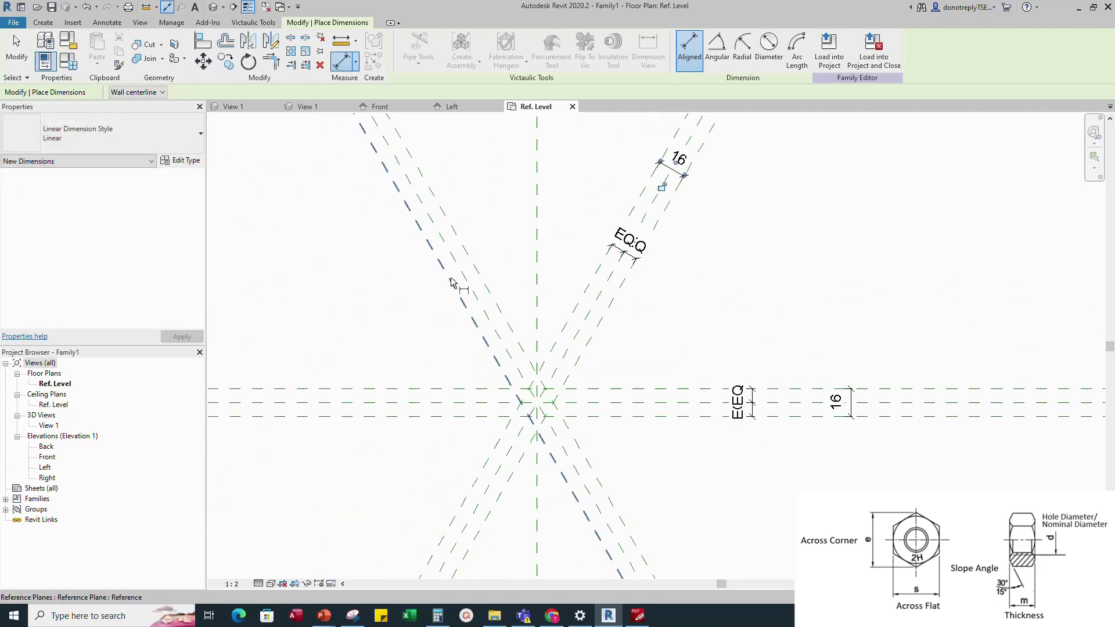
pyautogui.click(451, 280)
pyautogui.click(461, 272)
pyautogui.click(473, 263)
pyautogui.click(488, 239)
pyautogui.click(473, 295)
# - Add an overall aligned dimension between the outer two planes that rise to the left, and finish dimensioning
pyautogui.click(425, 234)
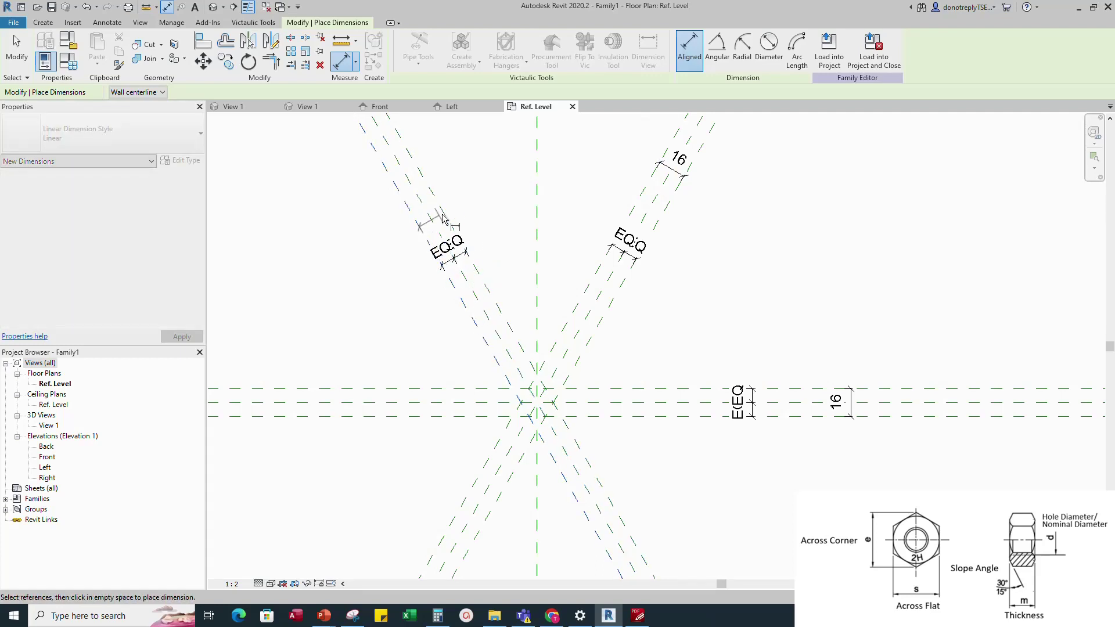
pyautogui.click(442, 210)
pyautogui.click(480, 187)
pyautogui.press('Escape')
pyautogui.press('Escape')
# - Create an instance family parameter named Nominal Diameter, with type Length, grouped under Dimensions
pyautogui.scroll(-2, 499, 288)
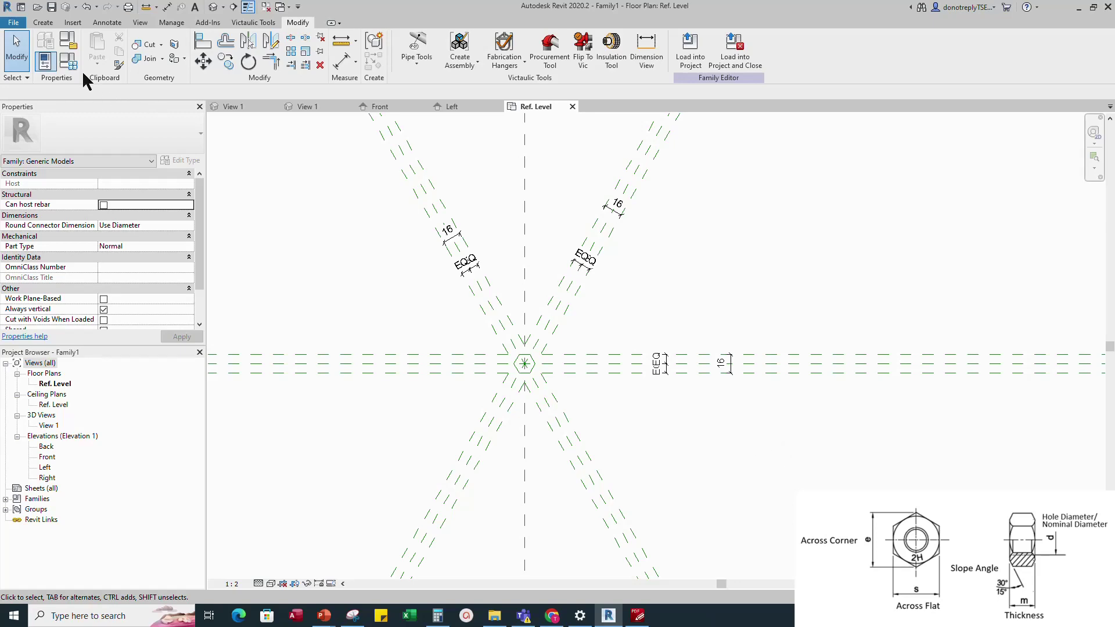
pyautogui.click(68, 61)
pyautogui.click(36, 495)
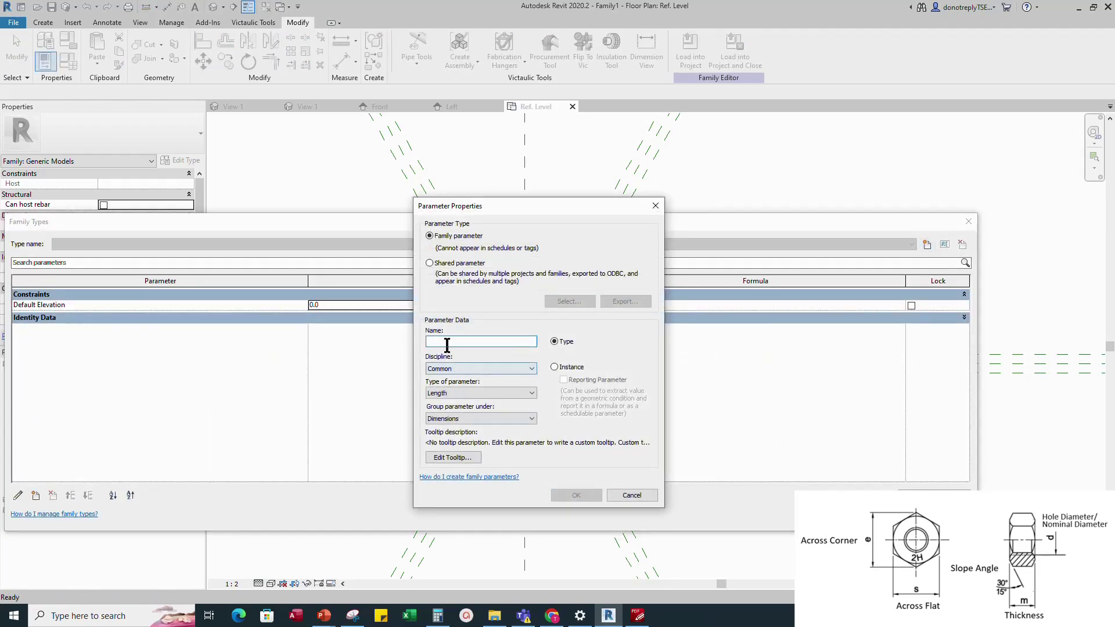
pyautogui.write('Nominal Diameter')
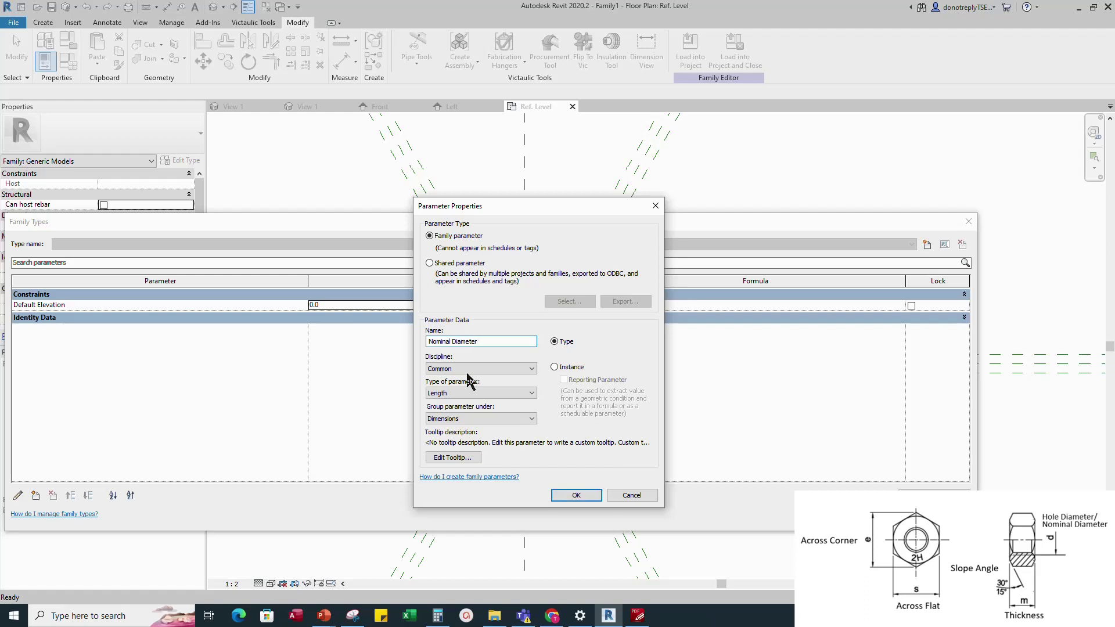
pyautogui.click(554, 367)
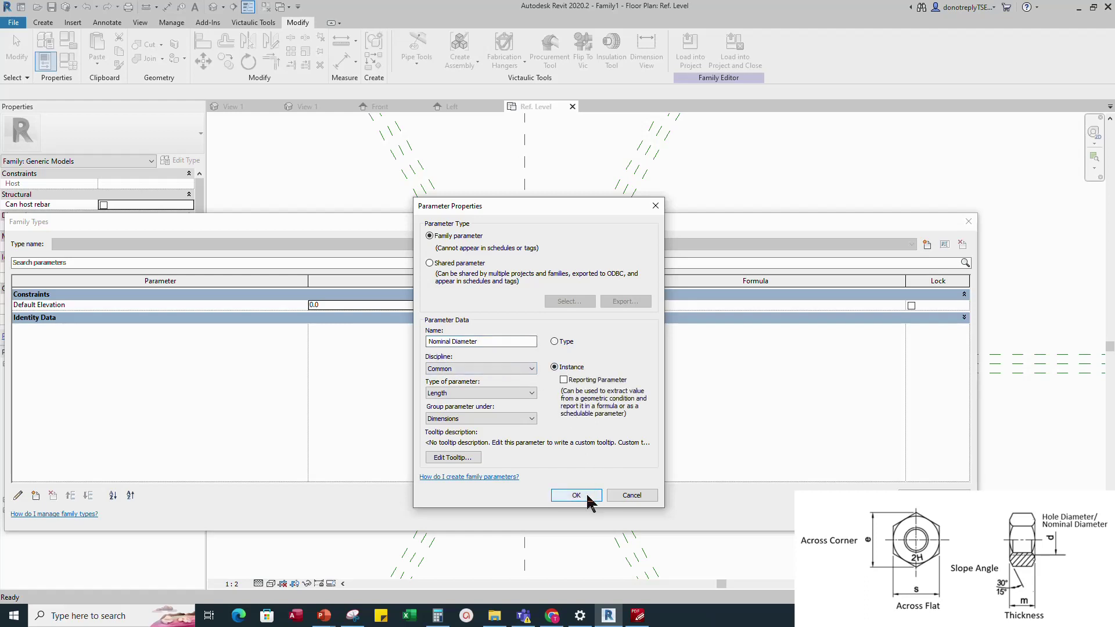
pyautogui.click(577, 495)
# - Add an instance length parameter named Across Flat under Dimensions
pyautogui.click(37, 496)
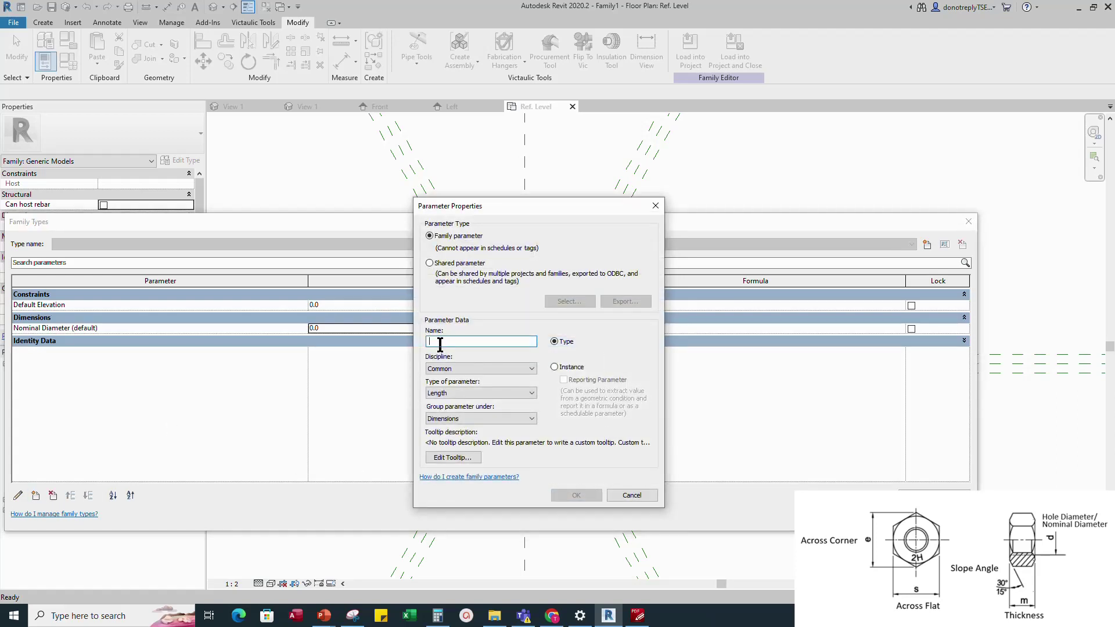
pyautogui.write('Across Flat')
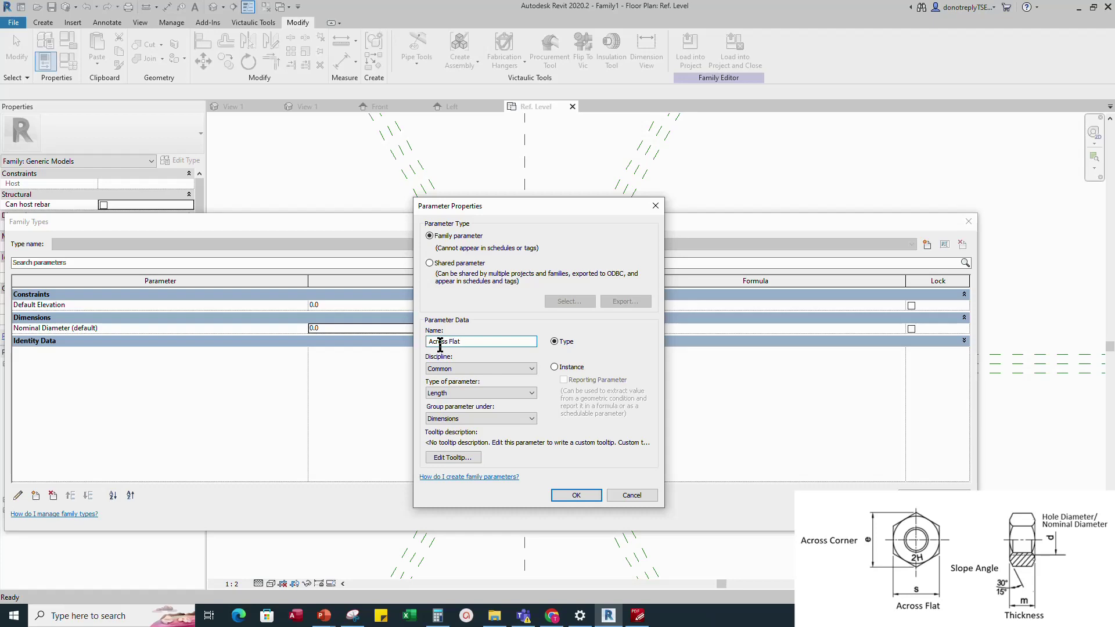
pyautogui.click(555, 367)
pyautogui.click(576, 495)
# - Add an instance length parameter named Head Thickness under Dimensions
pyautogui.click(36, 495)
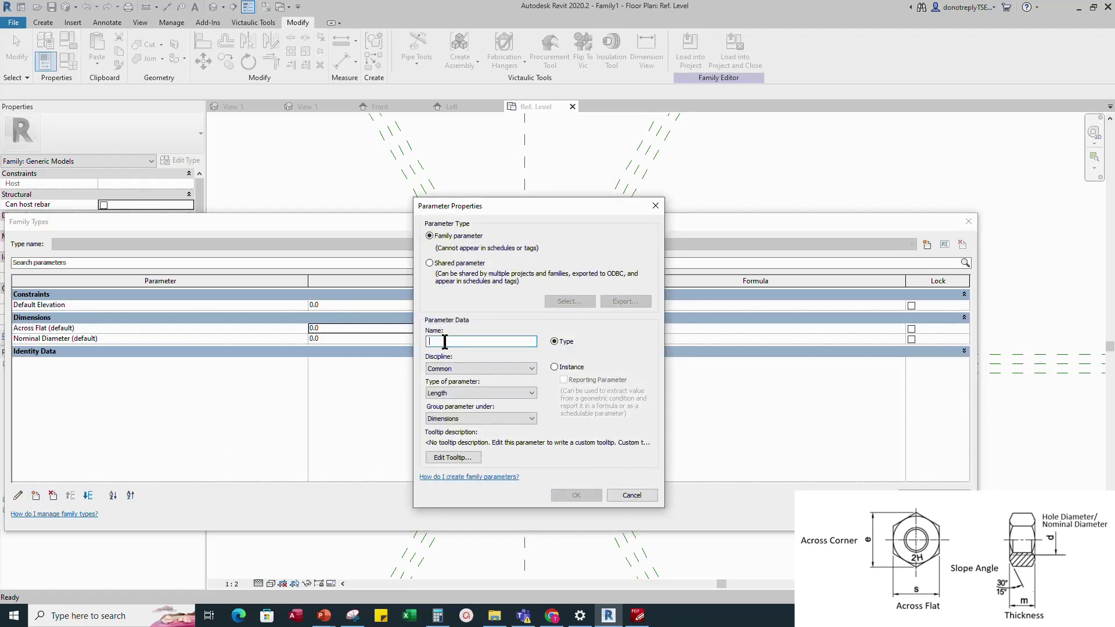
pyautogui.write('Head Thickness')
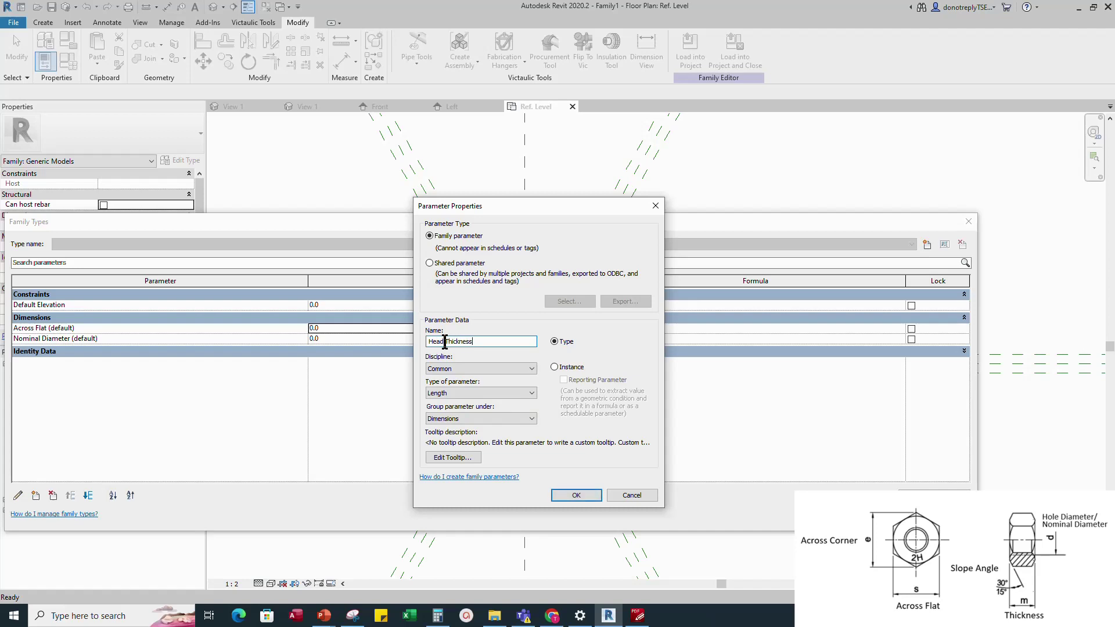
pyautogui.click(555, 368)
pyautogui.click(575, 495)
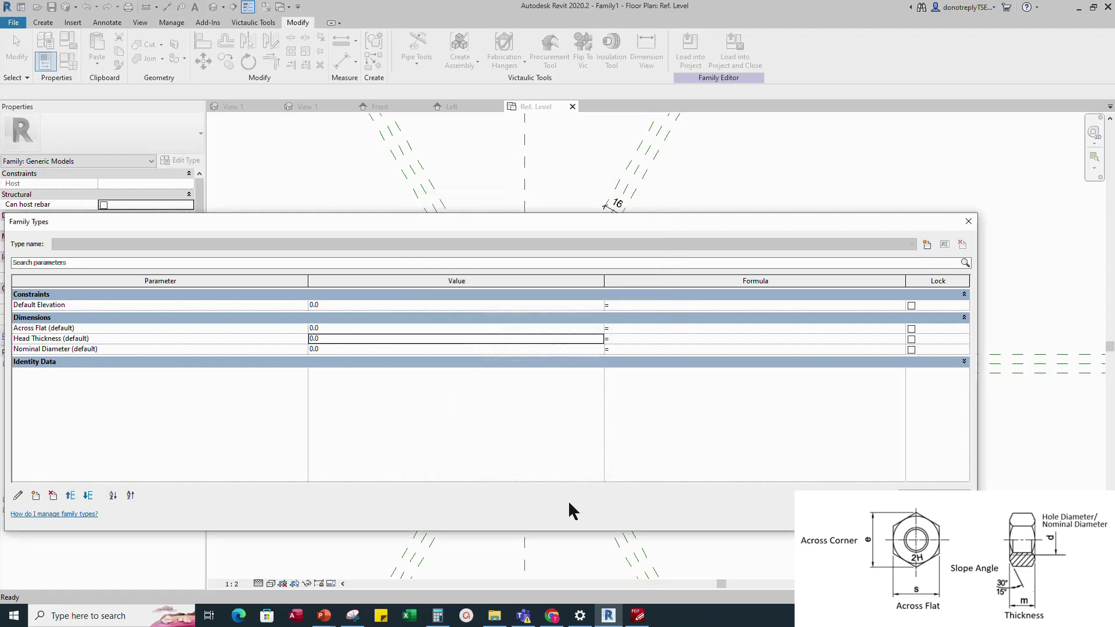
# - Move the Nominal Diameter parameter to the head of the Dimensions group, above Across Flat and Head Thickness
pyautogui.click(35, 495)
pyautogui.click(624, 495)
pyautogui.click(57, 349)
pyautogui.click(70, 496)
pyautogui.click(71, 496)
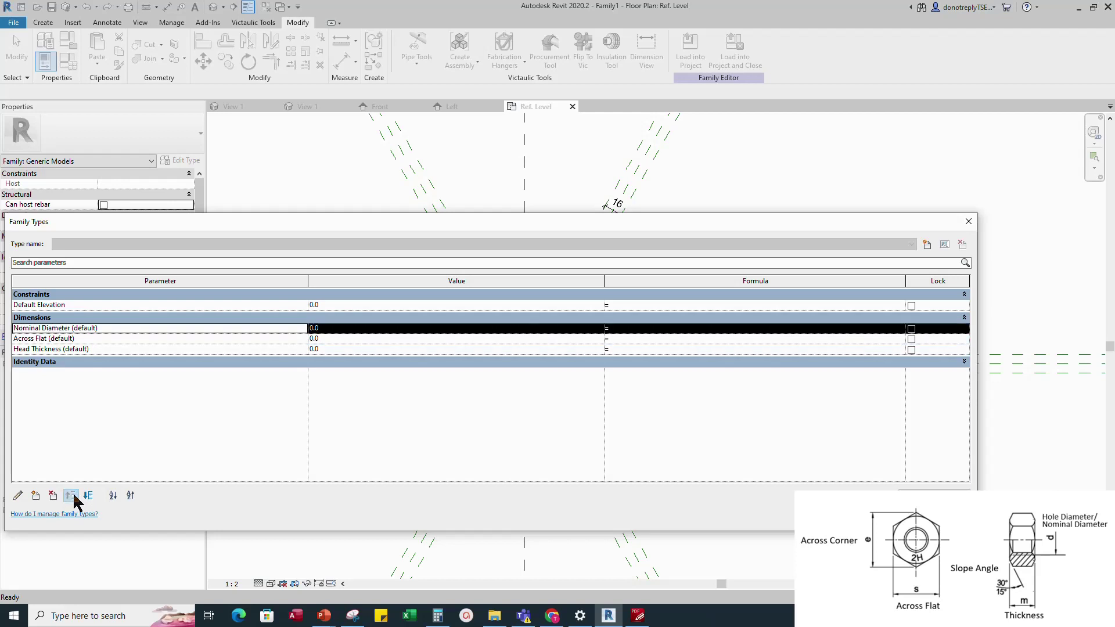
# - Create an instance parameter named Lookup Table Name with type Text, grouped under Other
pyautogui.click(37, 495)
pyautogui.write('Lookup Table Name')
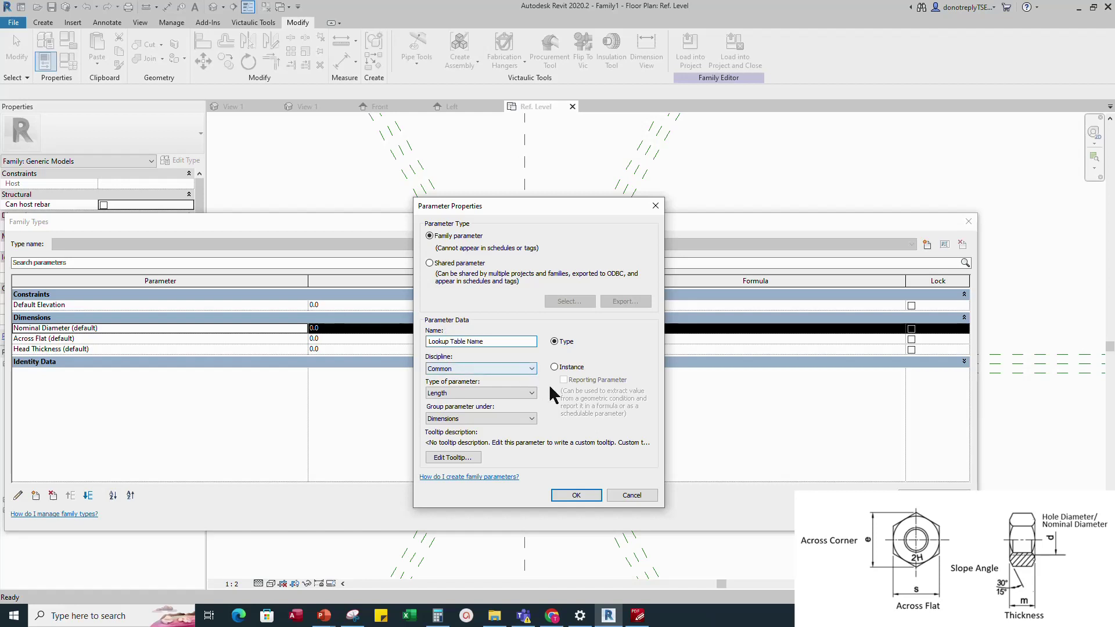
pyautogui.click(493, 393)
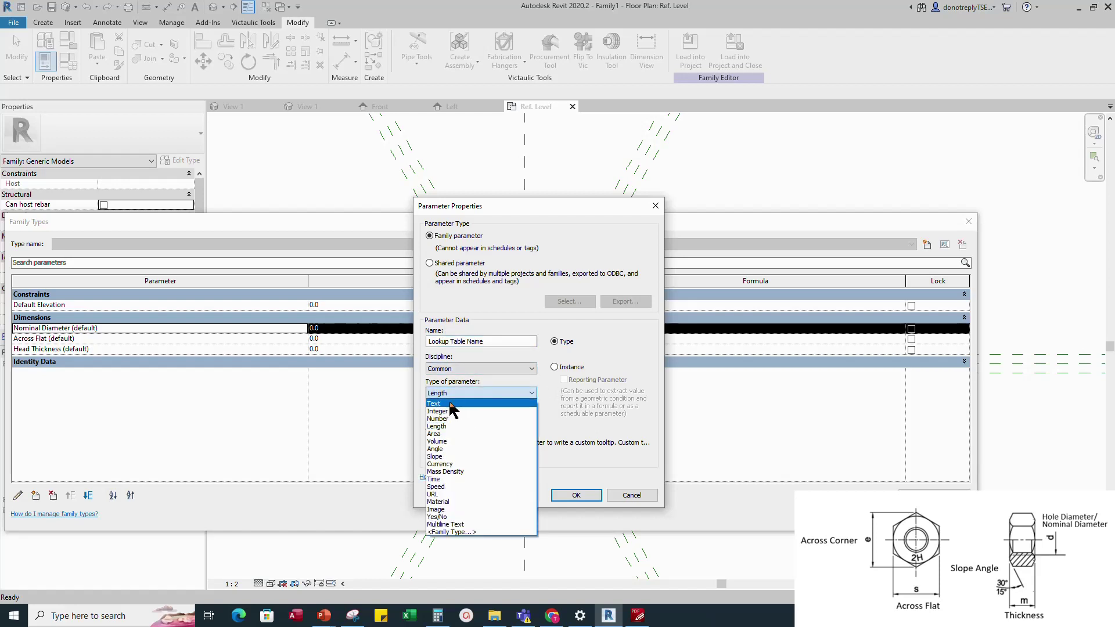
pyautogui.click(448, 419)
pyautogui.click(465, 293)
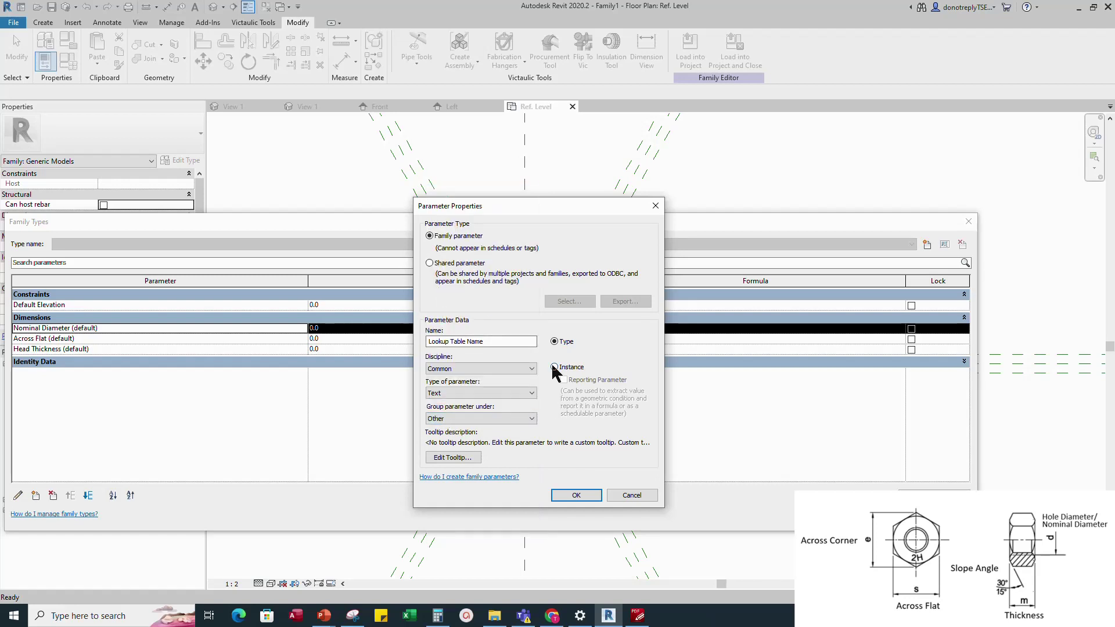
pyautogui.click(553, 366)
pyautogui.click(577, 496)
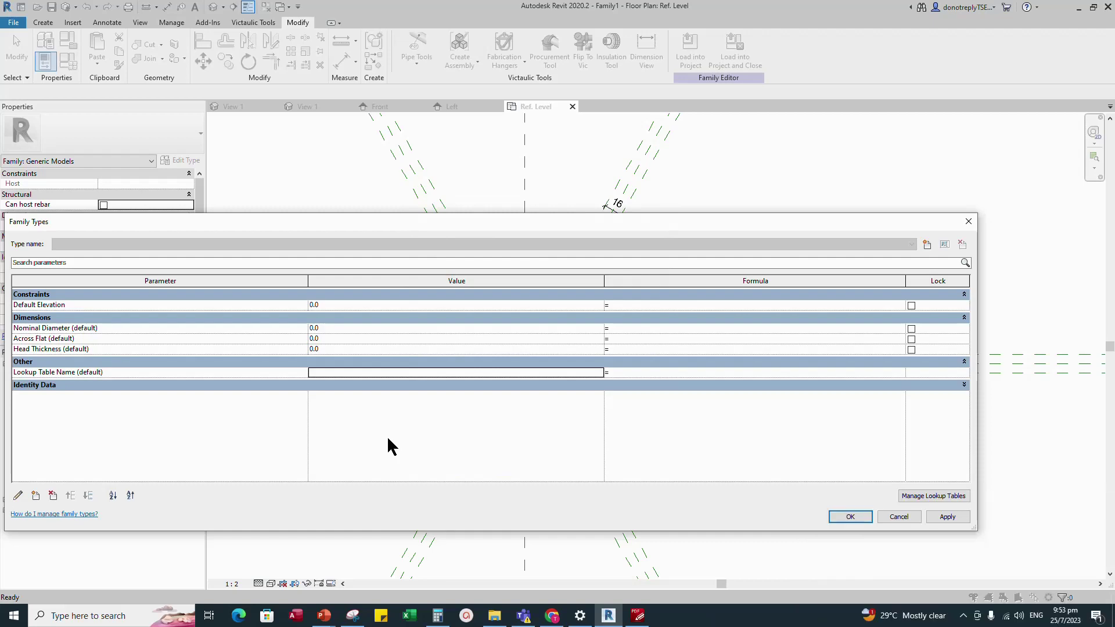
# - Import the Hex Bolt Nut lookup table into the family
pyautogui.click(934, 496)
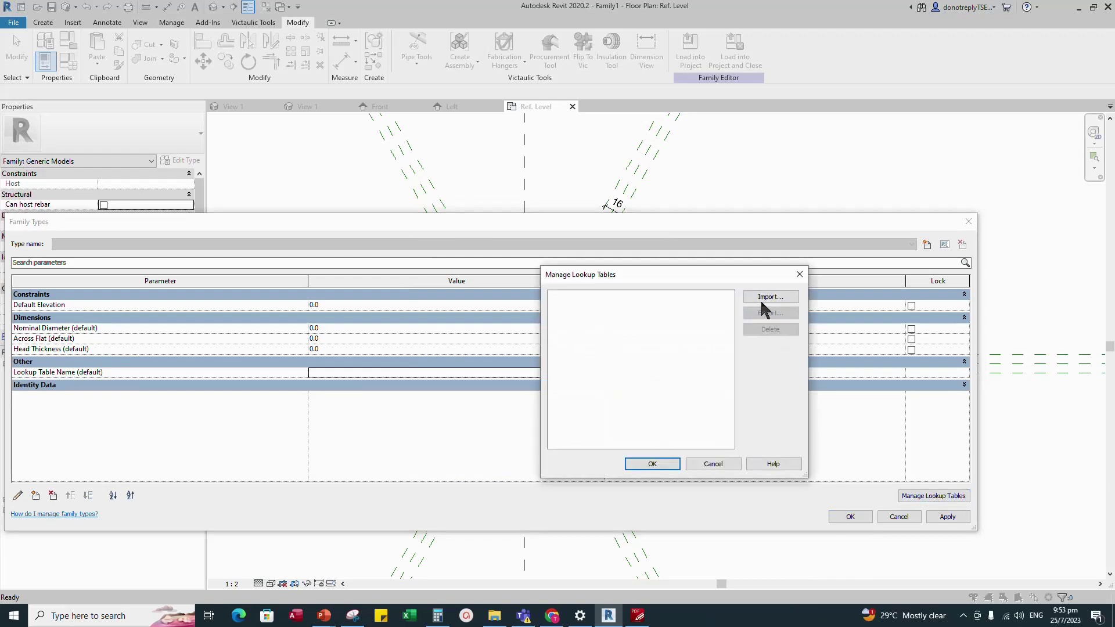
pyautogui.click(764, 297)
pyautogui.click(445, 332)
pyautogui.click(691, 434)
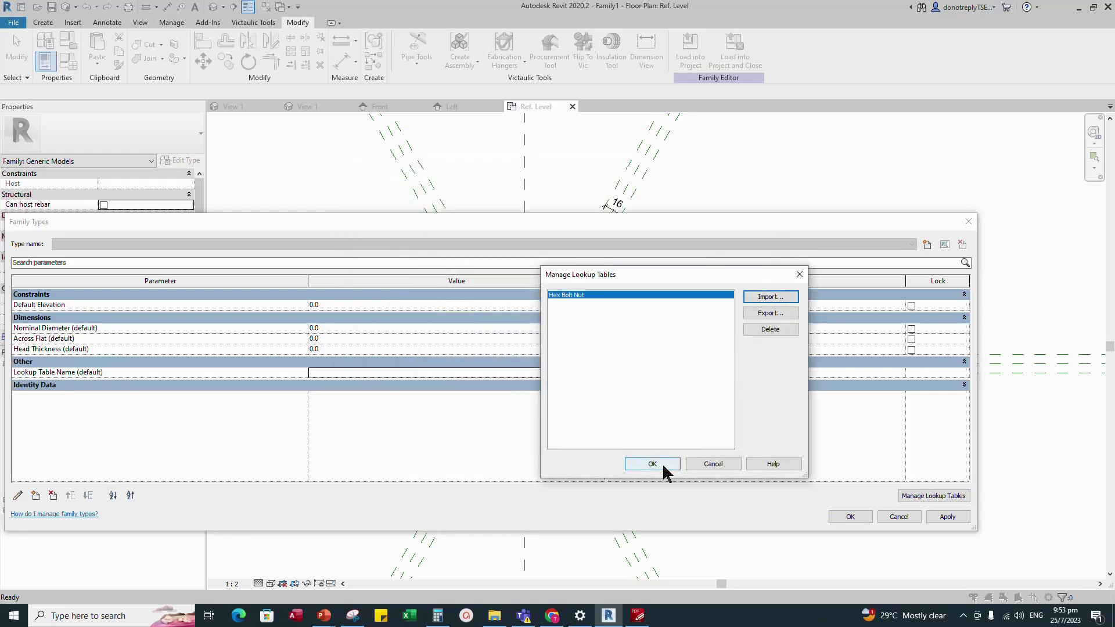
pyautogui.click(662, 462)
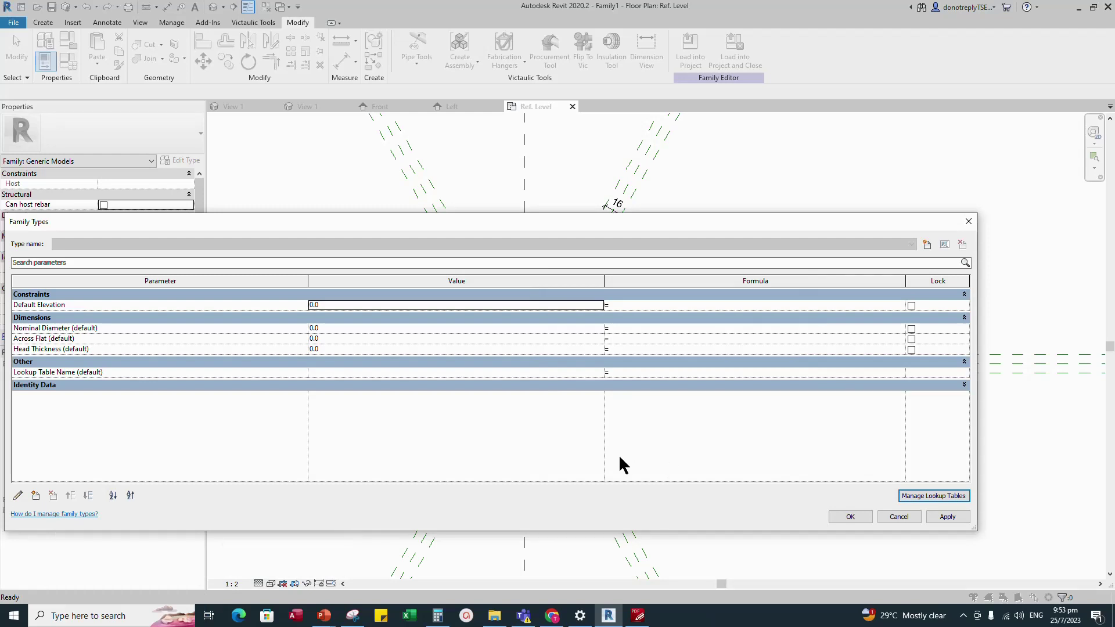
# - Check the imported lookup table's name and set the Lookup Table Name value to Hex Bolt Nut
pyautogui.click(313, 374)
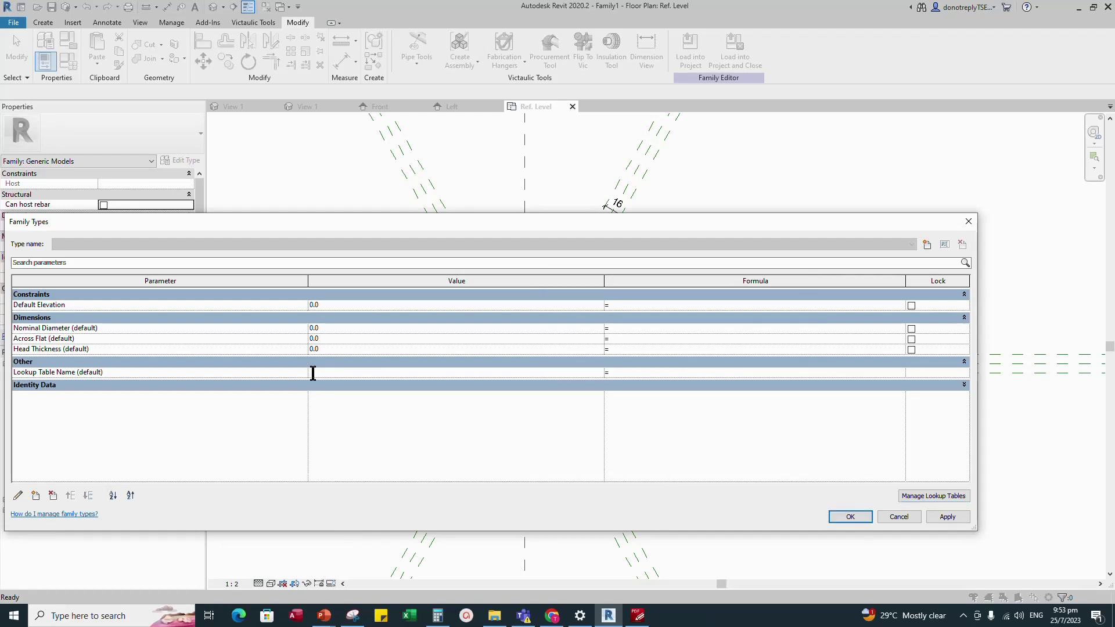
pyautogui.click(933, 496)
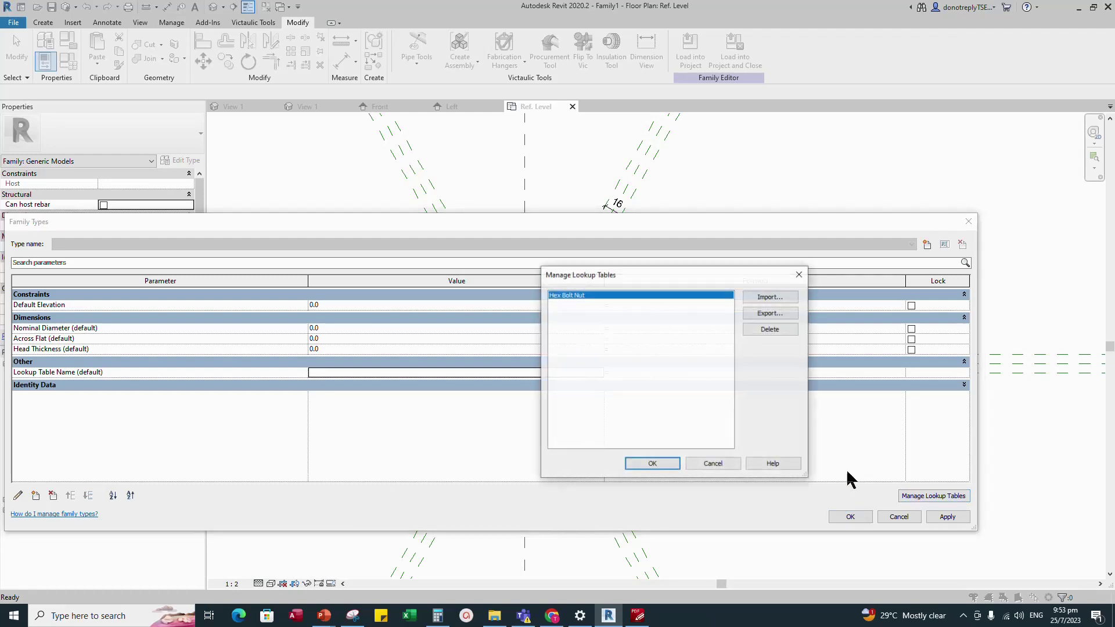
pyautogui.click(663, 464)
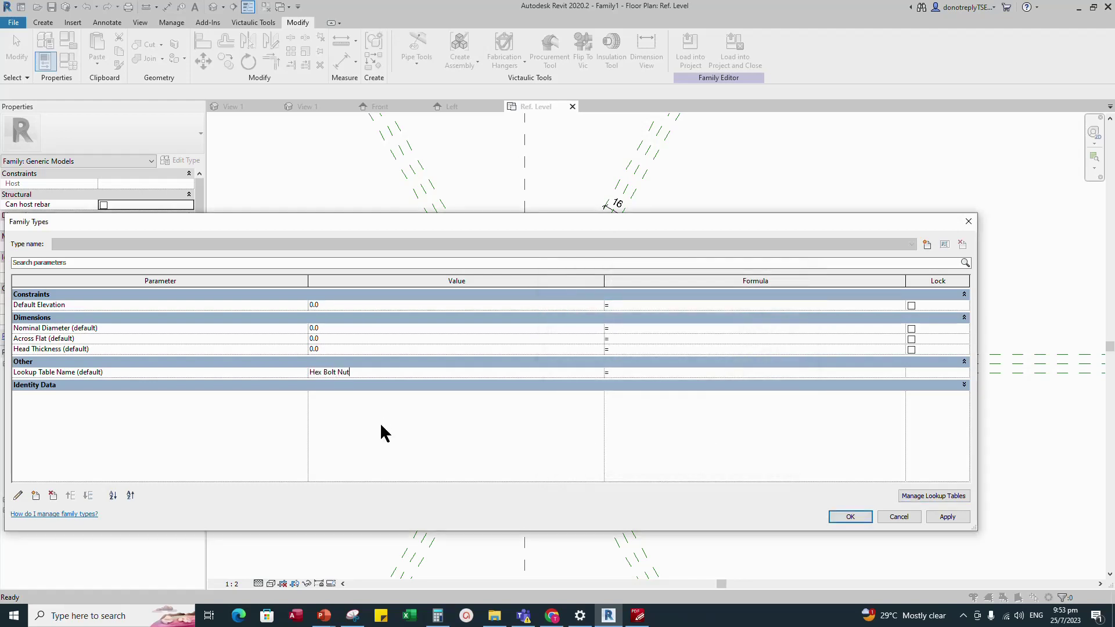
# - Set the Nominal Diameter value to 10 and apply the family type changes
pyautogui.click(315, 330)
pyautogui.click(431, 451)
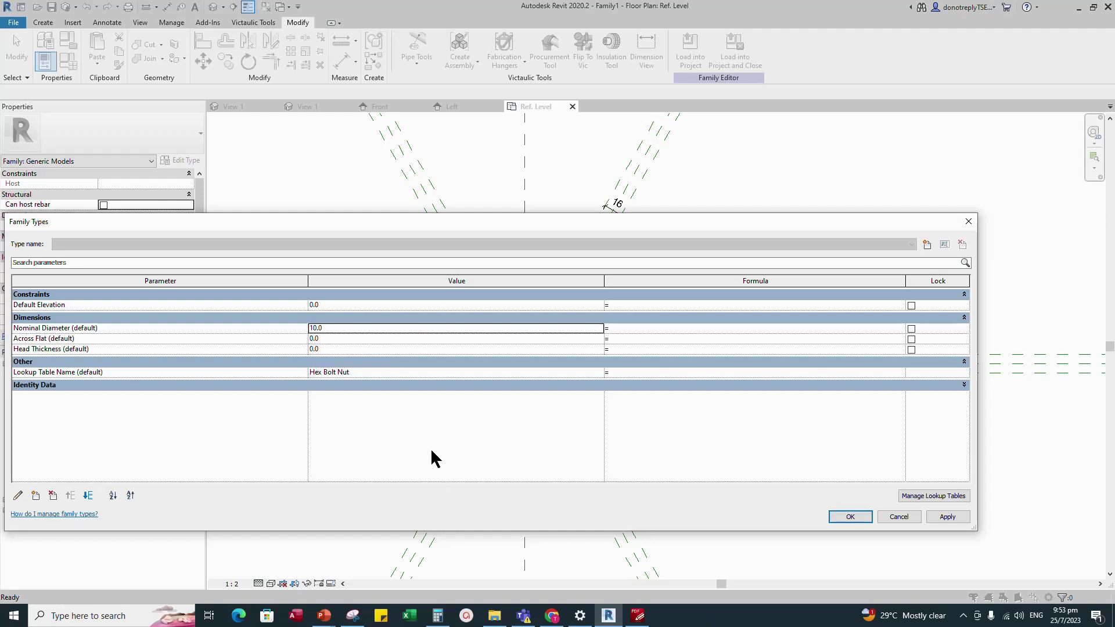
pyautogui.click(950, 518)
# - Add an instance length parameter named Slope Diameter, then apply and close the family types settings
pyautogui.click(36, 496)
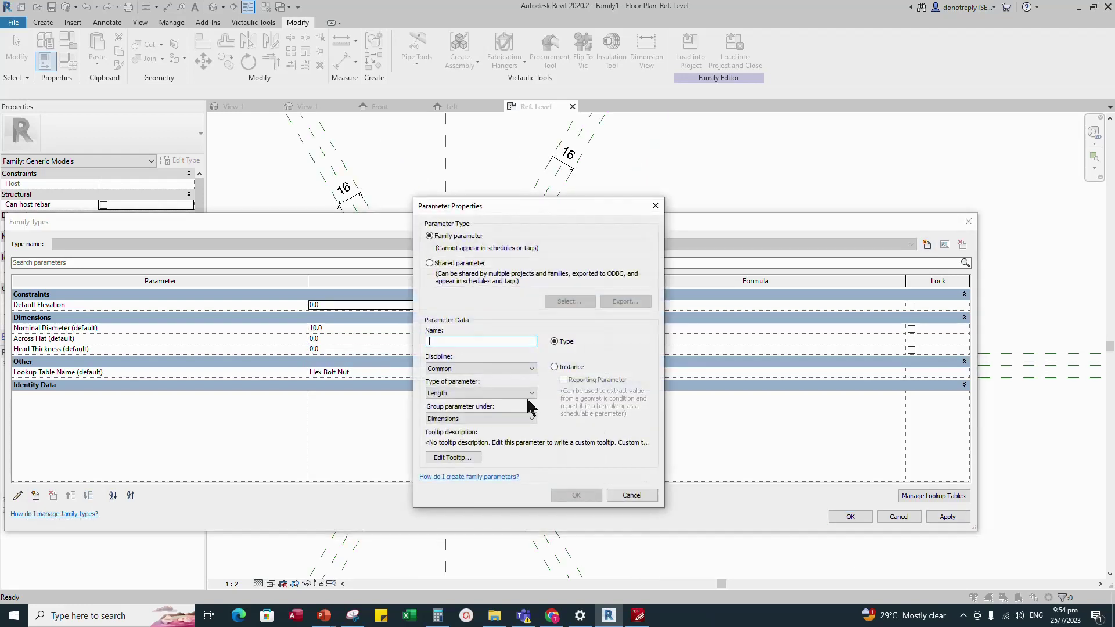
pyautogui.write('Slope Diameter')
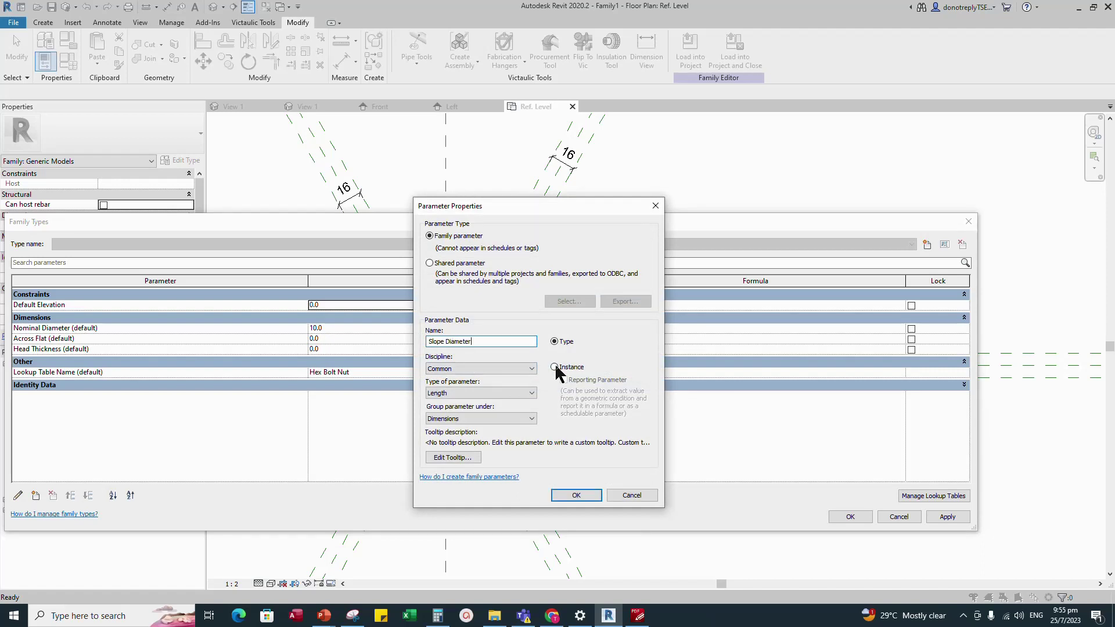
pyautogui.click(555, 367)
pyautogui.click(574, 496)
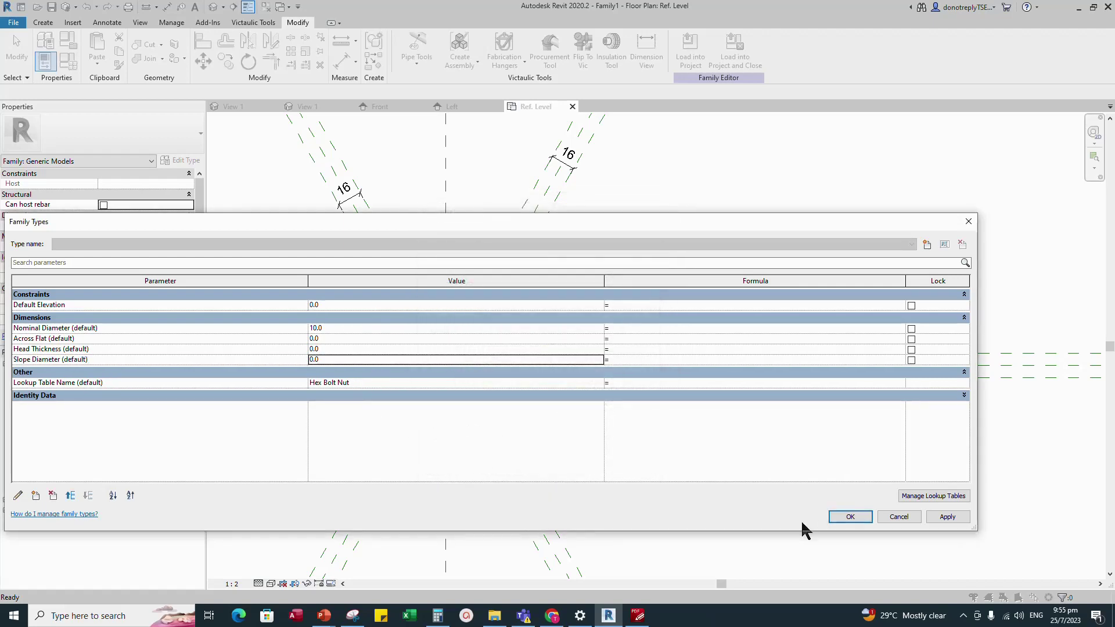
pyautogui.click(946, 517)
pyautogui.click(851, 517)
# - Label the overall dimension across the horizontal reference planes with the Across Flat parameter
pyautogui.scroll(2, 670, 414)
pyautogui.scroll(-3, 829, 426)
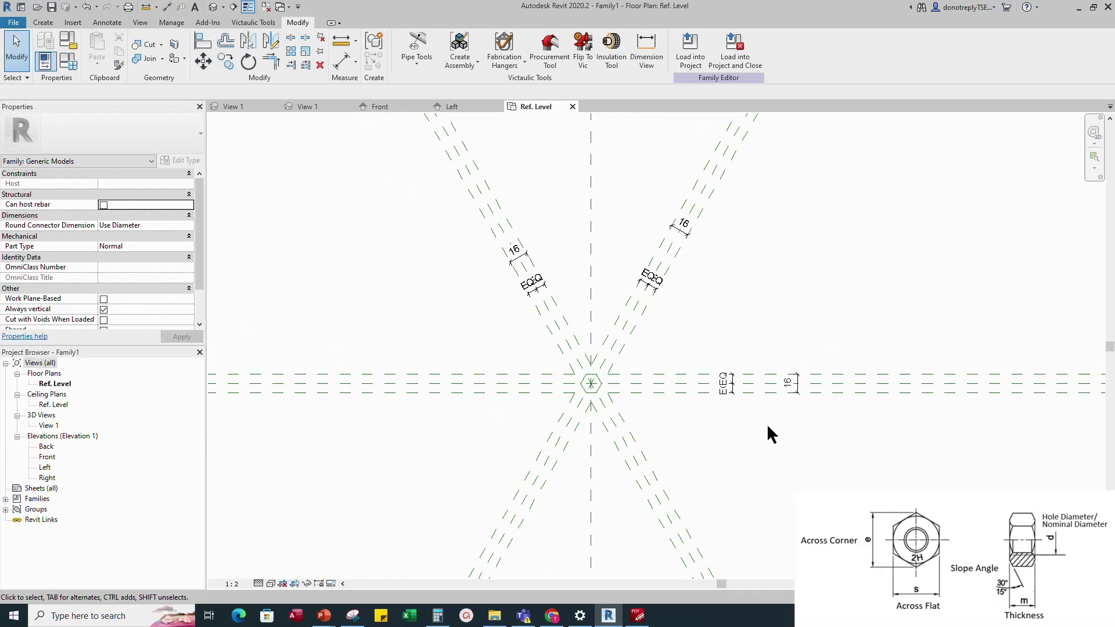
pyautogui.click(789, 383)
pyautogui.click(192, 236)
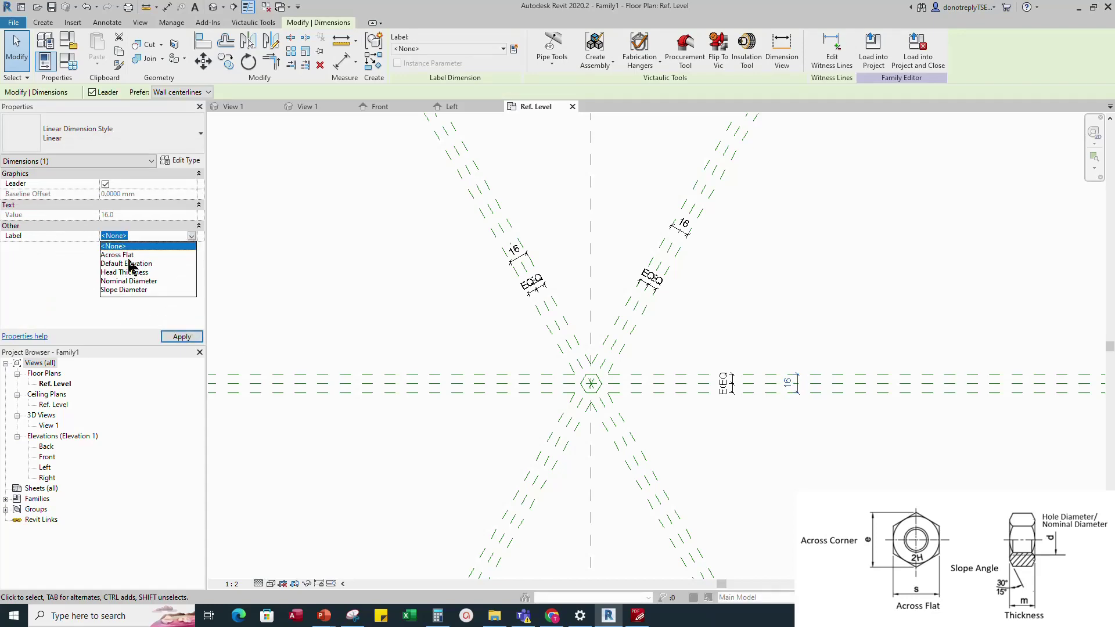
pyautogui.click(119, 255)
pyautogui.click(463, 321)
# - Label the overall dimensions across both sets of inclined reference planes with the Across Flat parameter
pyautogui.click(677, 228)
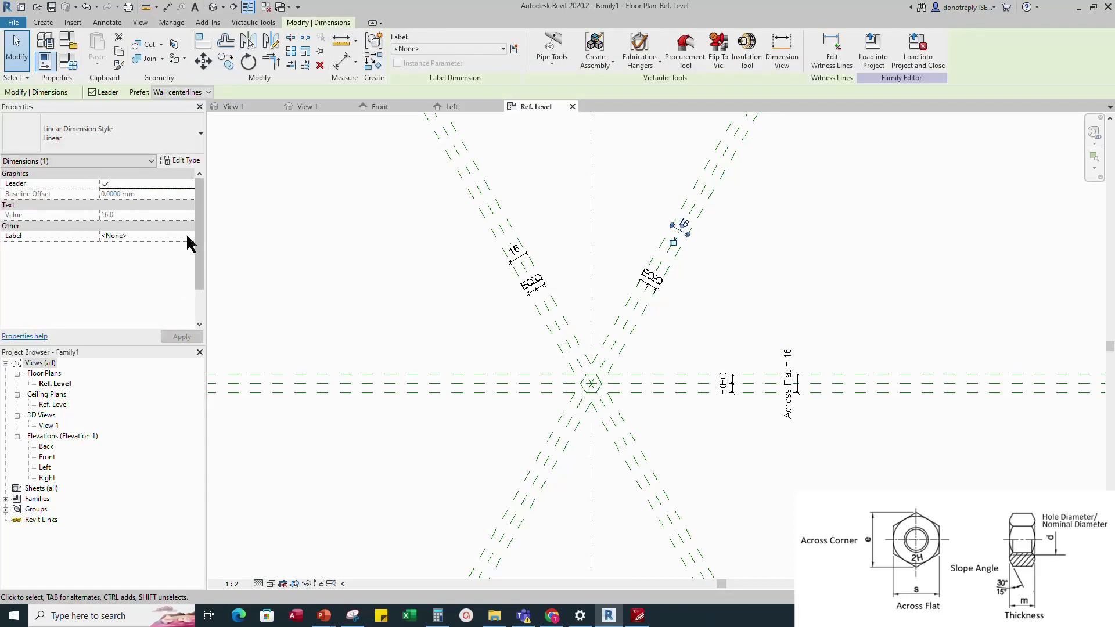
pyautogui.click(192, 236)
pyautogui.click(119, 255)
pyautogui.click(325, 291)
pyautogui.click(517, 254)
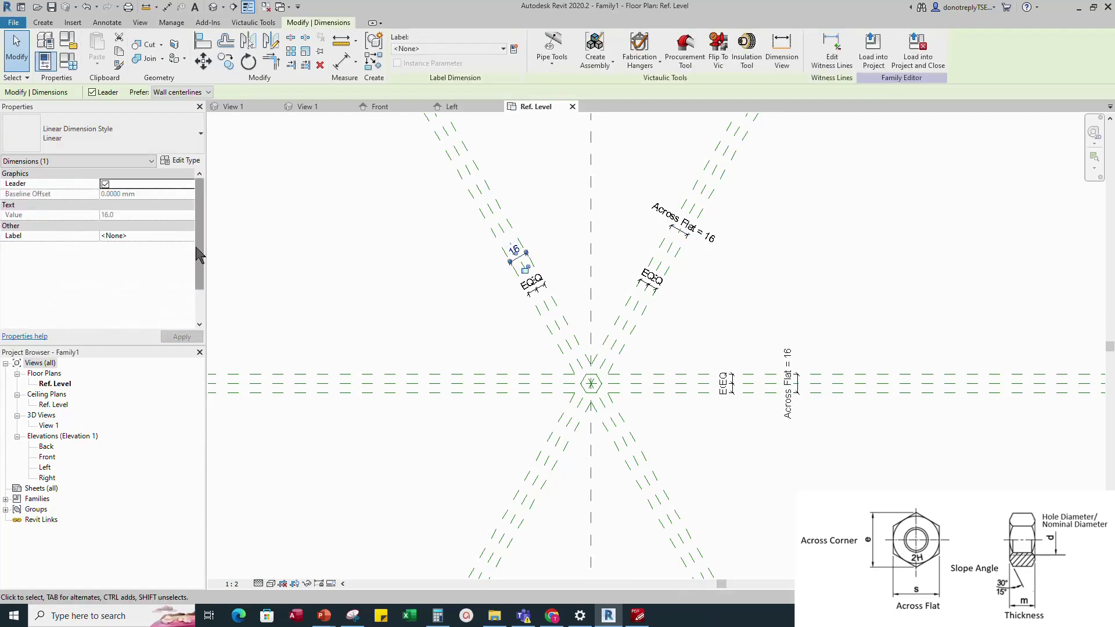
pyautogui.click(192, 236)
pyautogui.click(128, 256)
pyautogui.click(371, 289)
# - Start an extrusion and sketch a six-sided circumscribed polygon from the planes' central intersection to the upper horizontal plane, about 8 mm radius
pyautogui.scroll(-1, 719, 389)
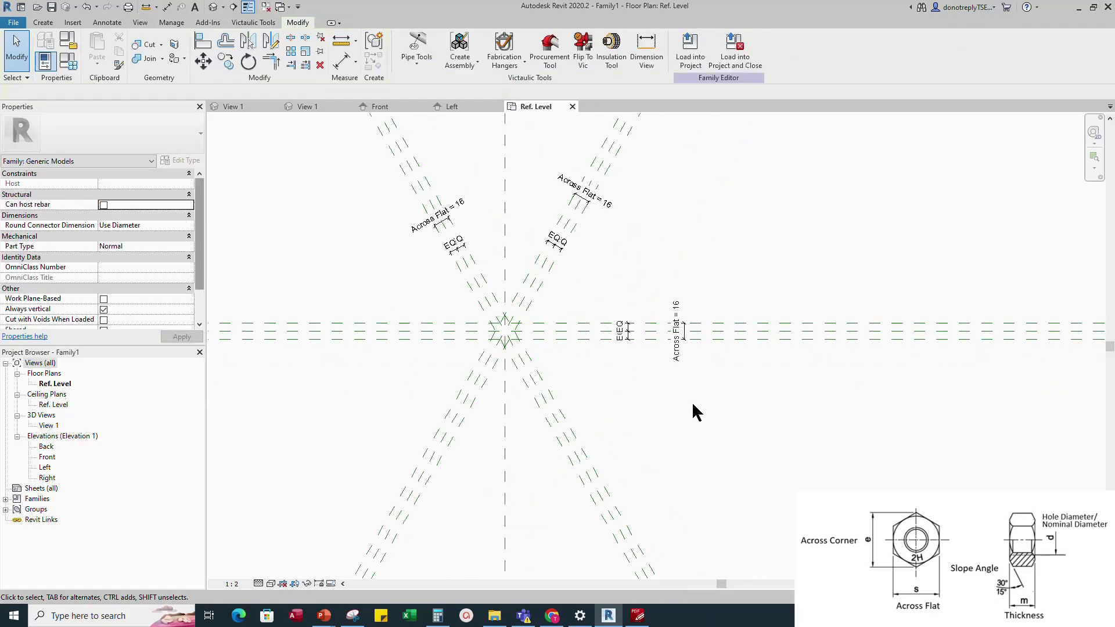
pyautogui.scroll(3, 483, 317)
pyautogui.click(43, 22)
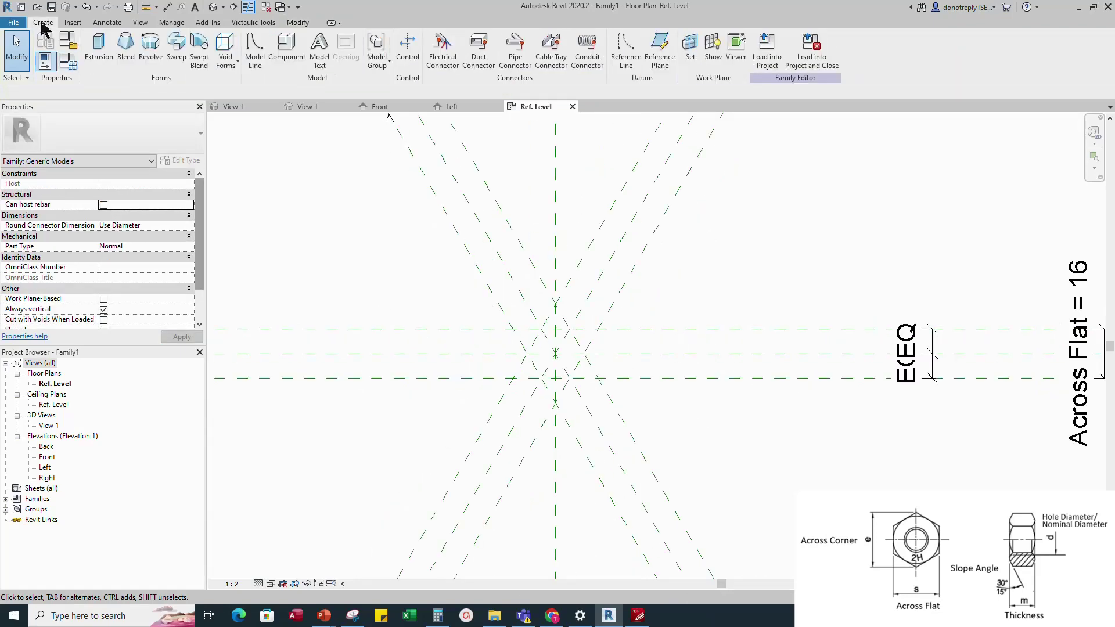
pyautogui.click(99, 47)
pyautogui.click(461, 41)
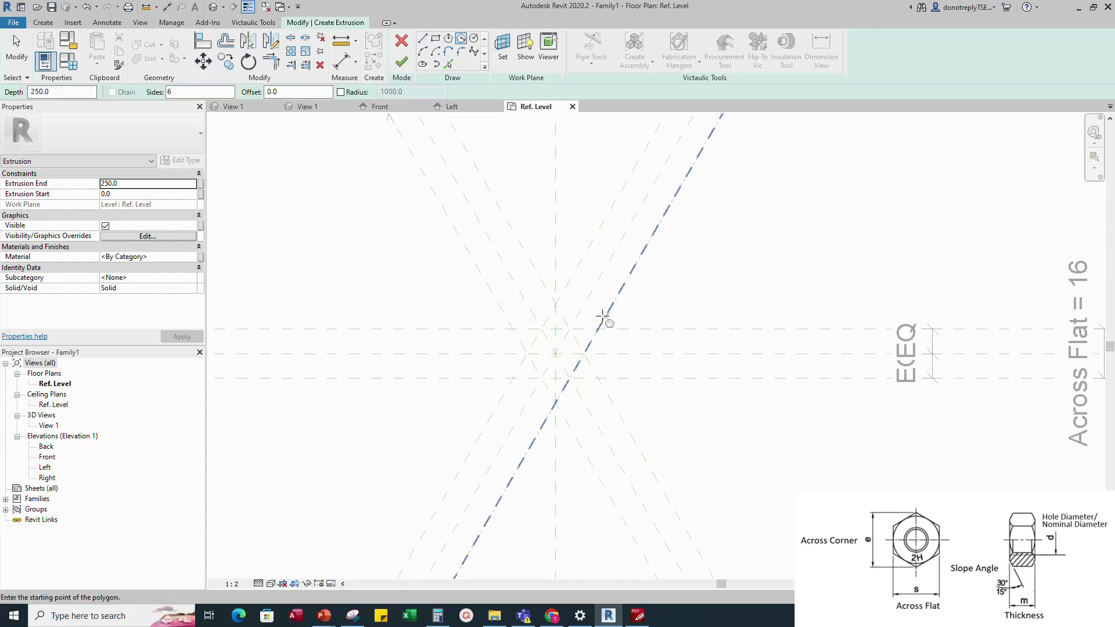
pyautogui.scroll(1, 556, 352)
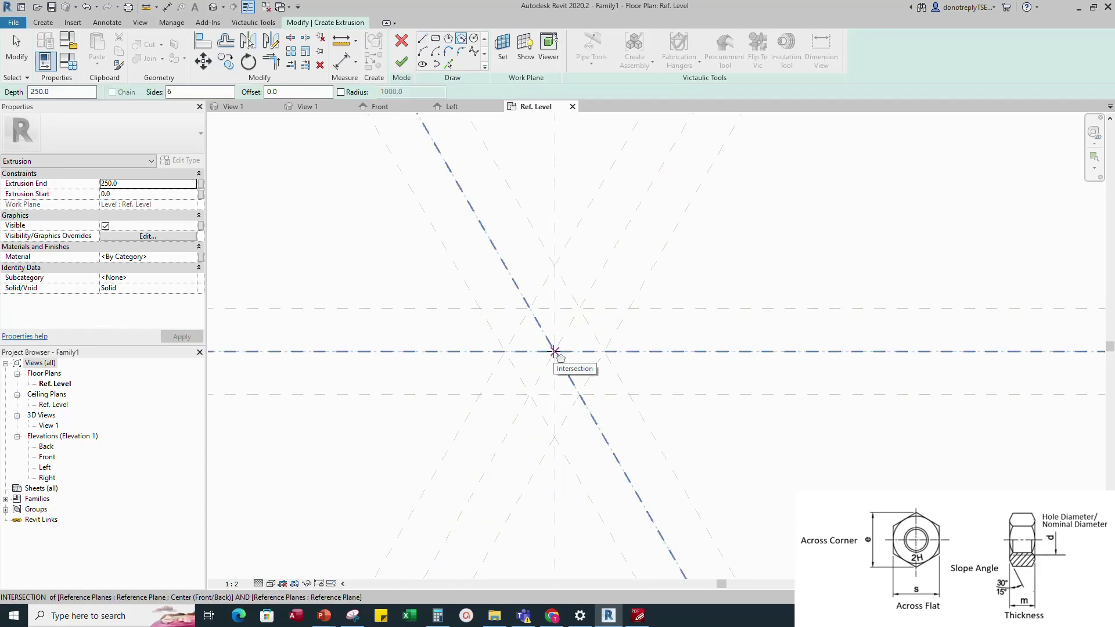
pyautogui.click(555, 353)
pyautogui.click(555, 309)
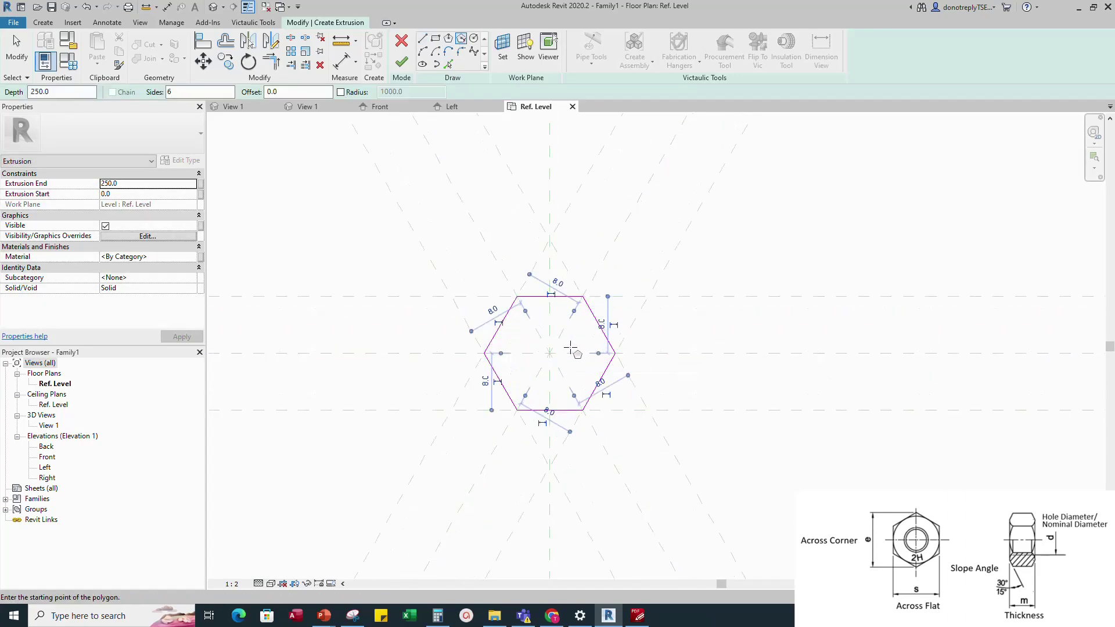
pyautogui.press('Escape')
pyautogui.scroll(-3, 722, 386)
pyautogui.press('Escape')
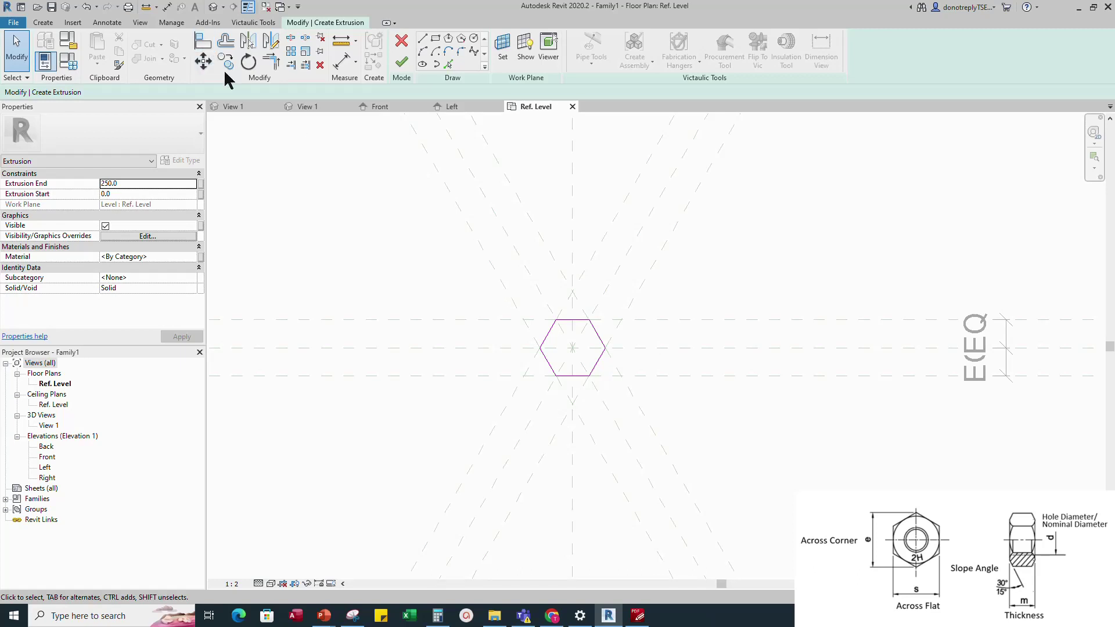
# - Align the hexagon sketch's upper-right and upper edges to their matching reference planes and lock them
pyautogui.press('a')
pyautogui.press('l')
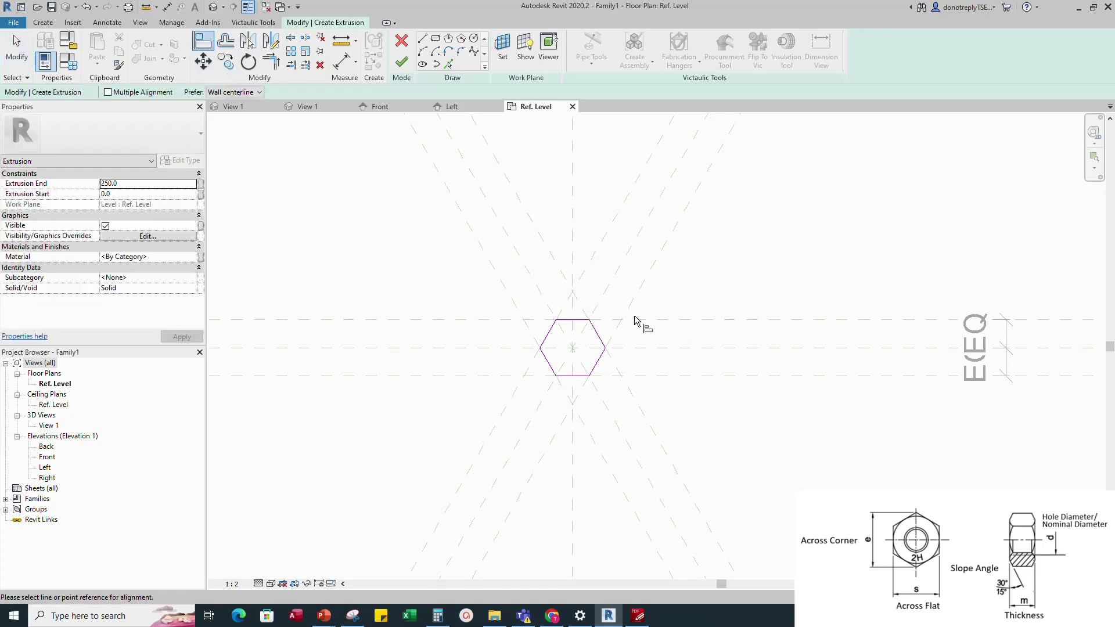
pyautogui.click(596, 337)
pyautogui.click(630, 352)
pyautogui.click(476, 320)
pyautogui.click(572, 320)
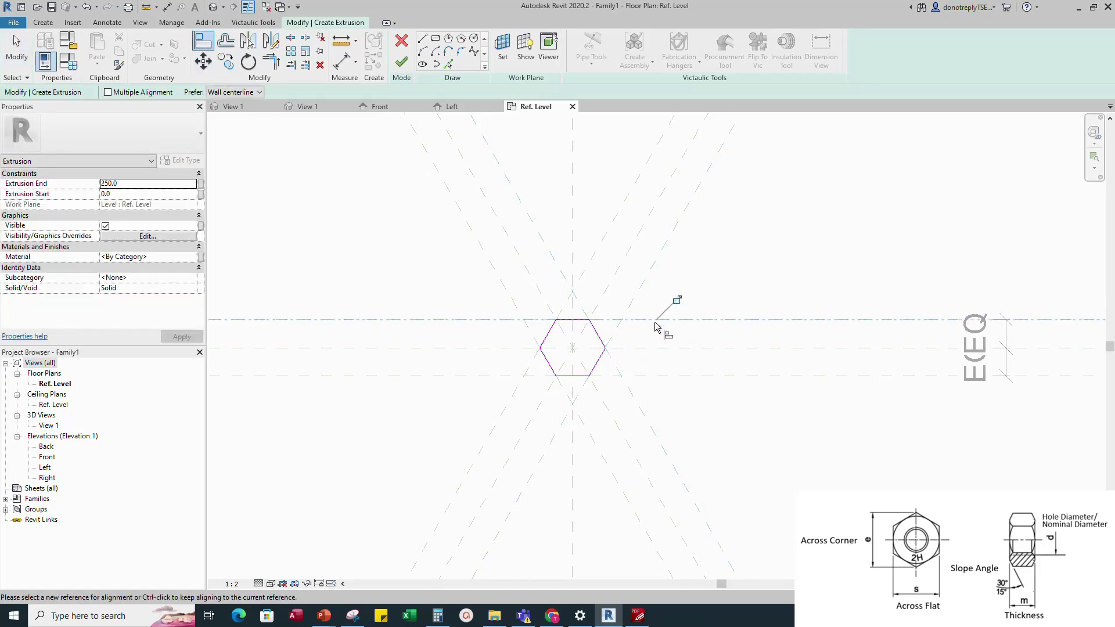
pyautogui.click(677, 301)
# - Align the hexagon's two left edges and its lower edge to the matching reference planes and lock them
pyautogui.click(516, 386)
pyautogui.click(542, 343)
pyautogui.click(533, 321)
pyautogui.click(590, 431)
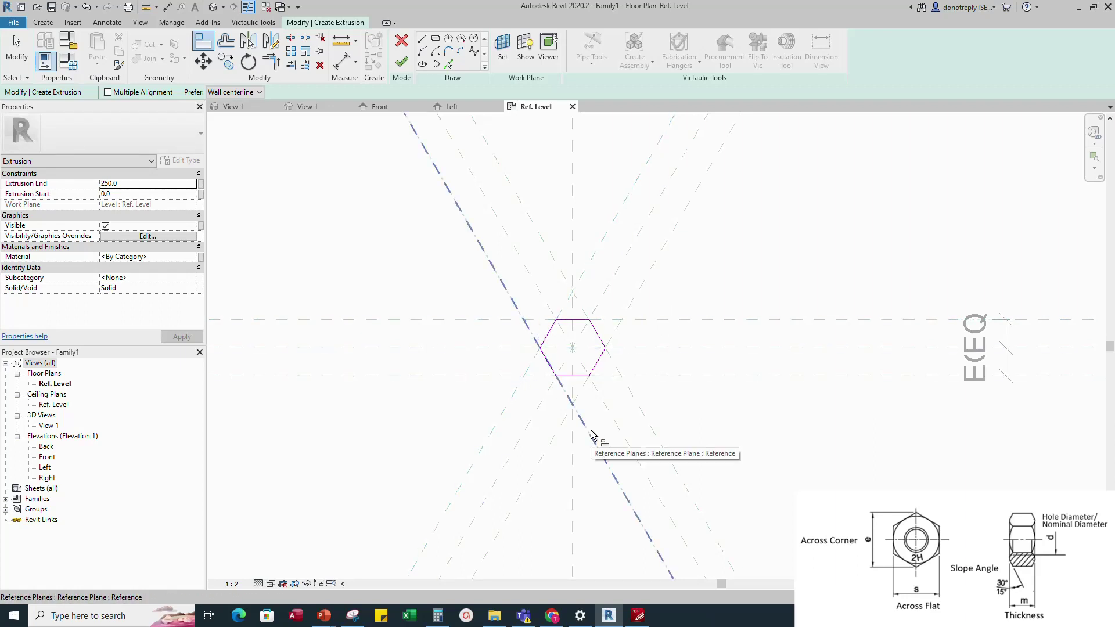
pyautogui.click(551, 369)
pyautogui.click(511, 339)
pyautogui.click(469, 376)
pyautogui.click(576, 377)
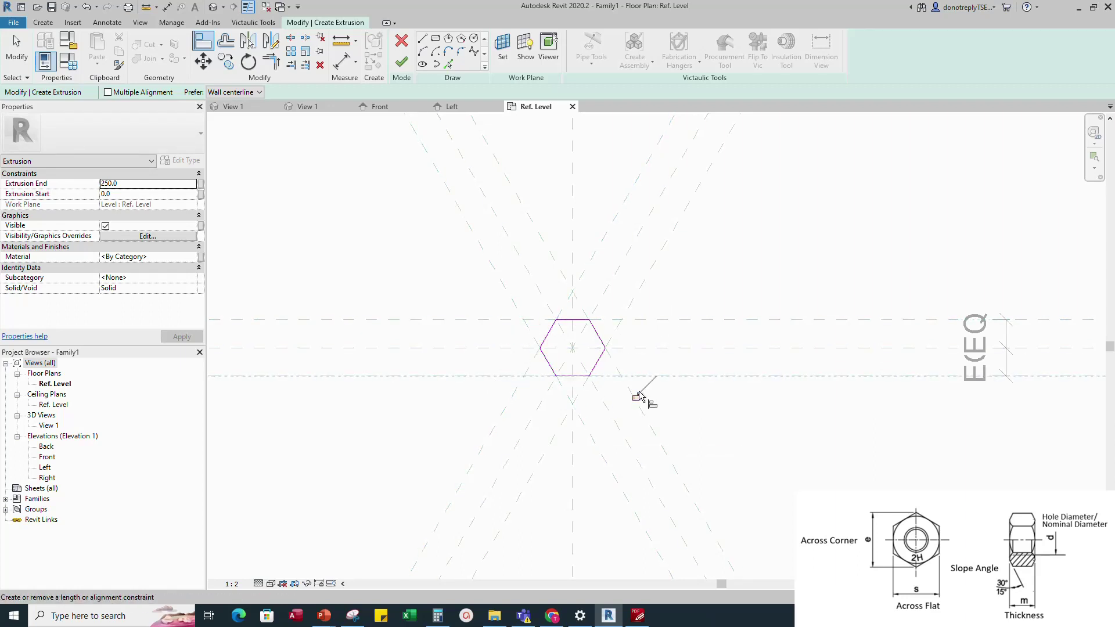
pyautogui.scroll(-2, 697, 427)
pyautogui.press('Escape')
# - Add an angular dimension between the hexagon's two left edges, placed inside the shape
pyautogui.scroll(2, 712, 448)
pyautogui.click(355, 61)
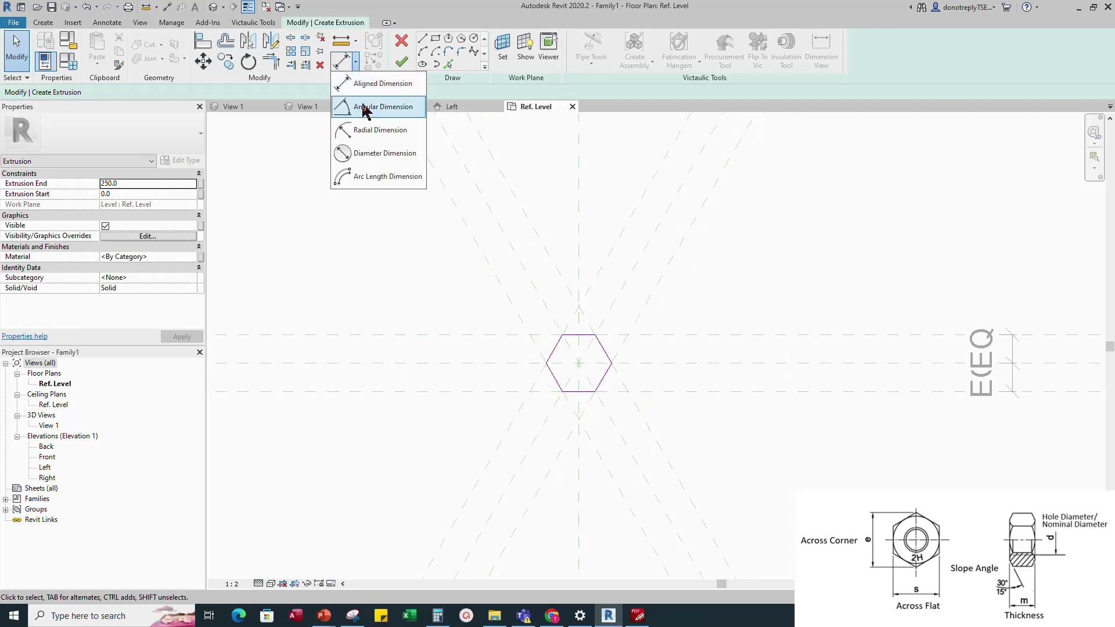
pyautogui.click(363, 110)
pyautogui.scroll(3, 621, 367)
pyautogui.click(491, 328)
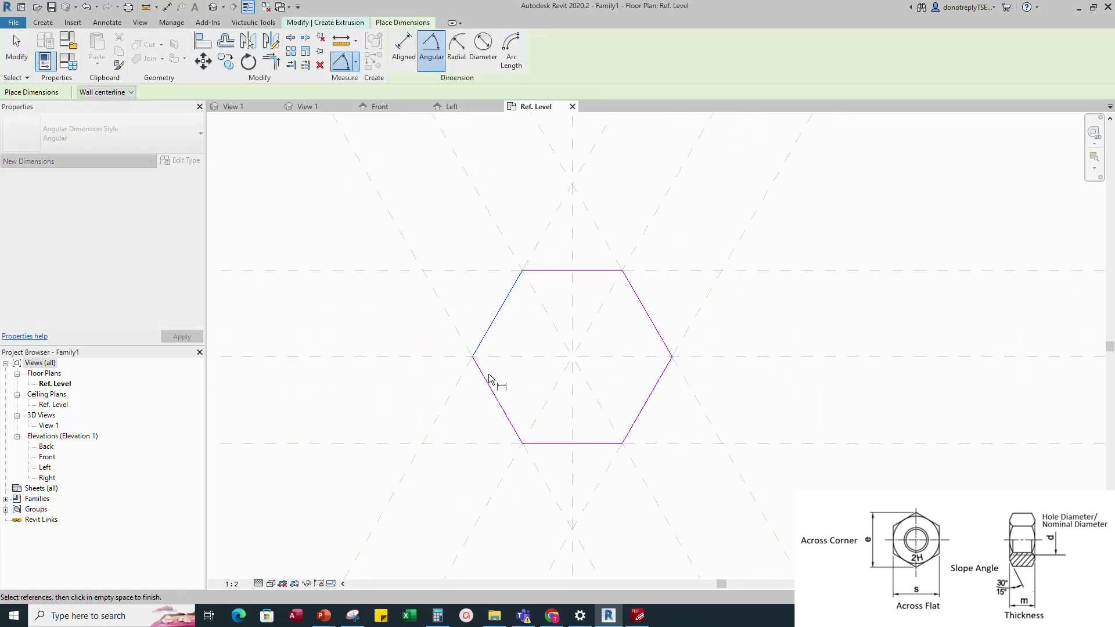
pyautogui.click(495, 371)
pyautogui.scroll(-2, 497, 366)
pyautogui.scroll(2, 507, 351)
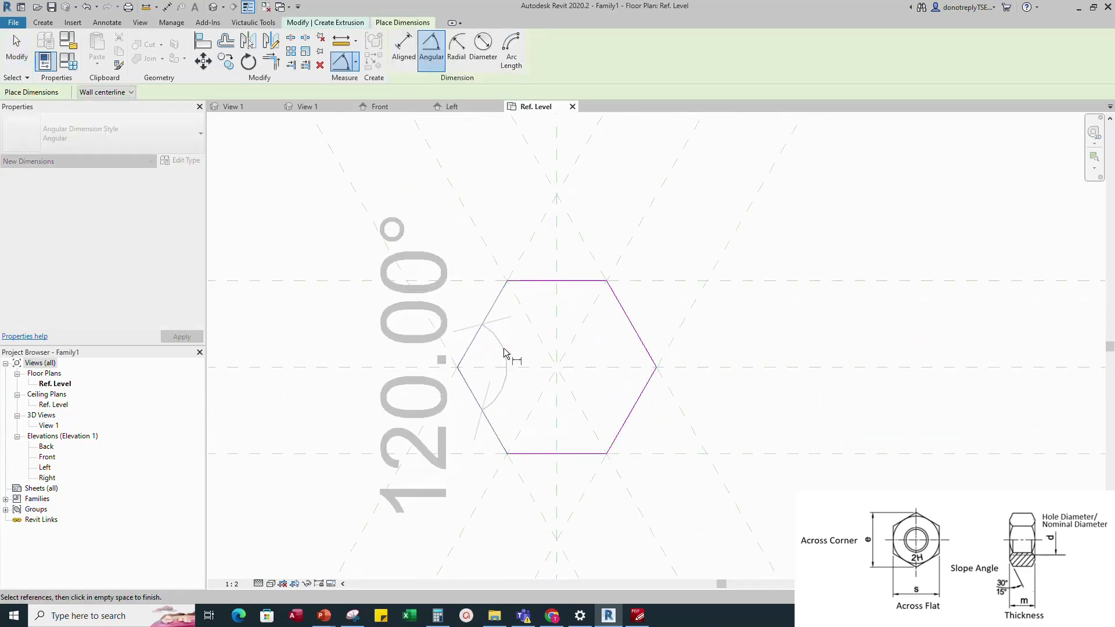
pyautogui.scroll(-2, 506, 351)
pyautogui.scroll(-1, 504, 348)
pyautogui.click(503, 347)
pyautogui.scroll(-5, 504, 351)
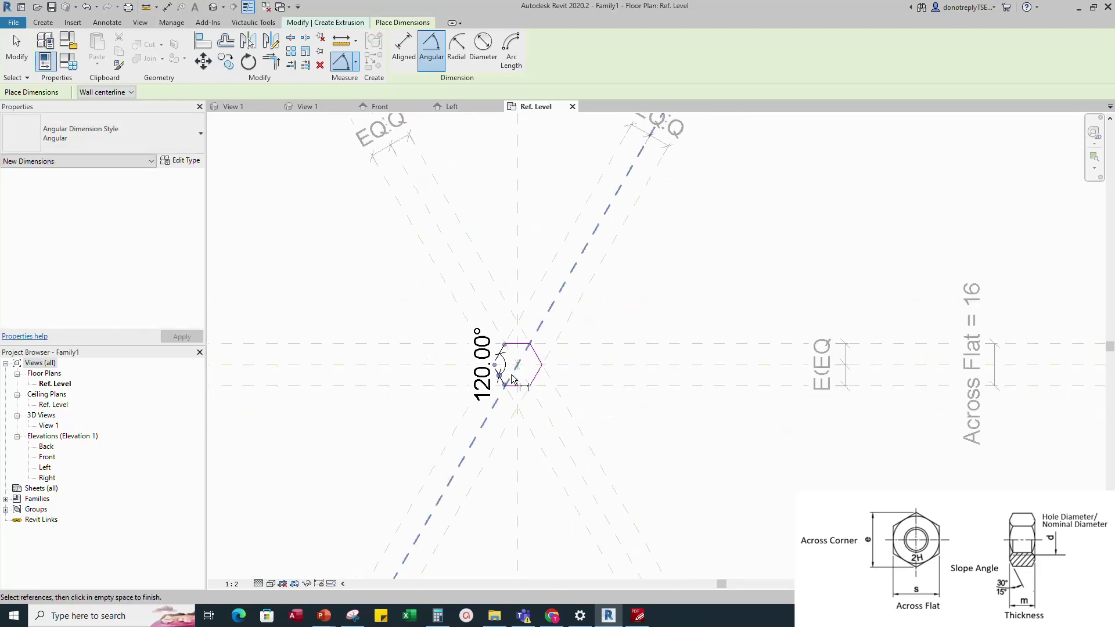
# - Add an angular dimension between the hexagon's upper edge and upper-right edge
pyautogui.scroll(8, 552, 382)
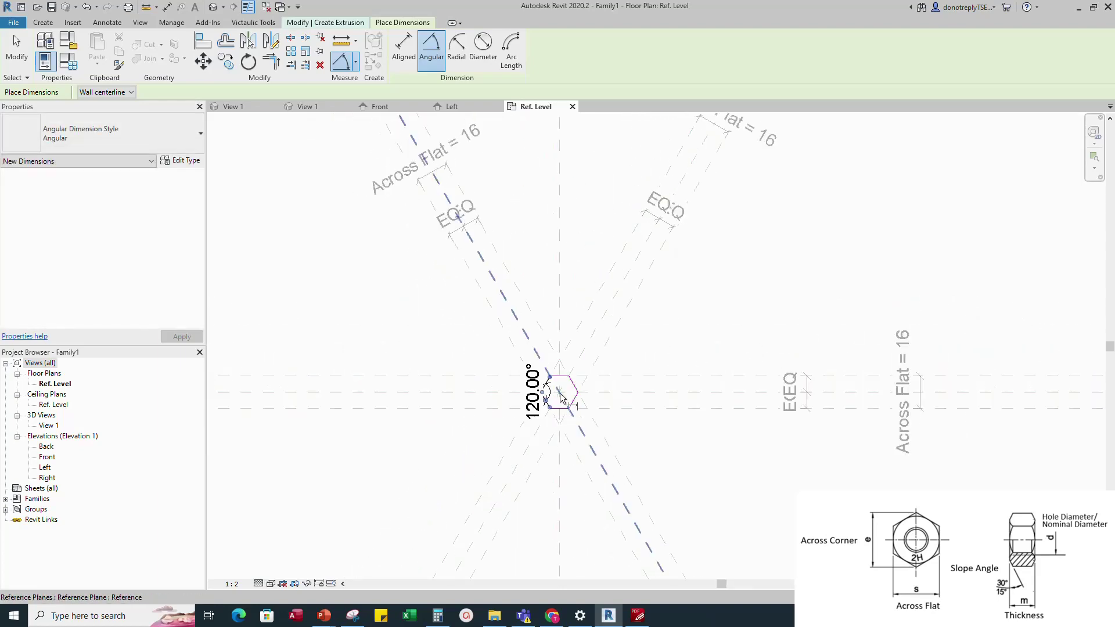
pyautogui.scroll(1, 588, 395)
pyautogui.click(561, 323)
pyautogui.click(601, 352)
pyautogui.scroll(-2, 592, 355)
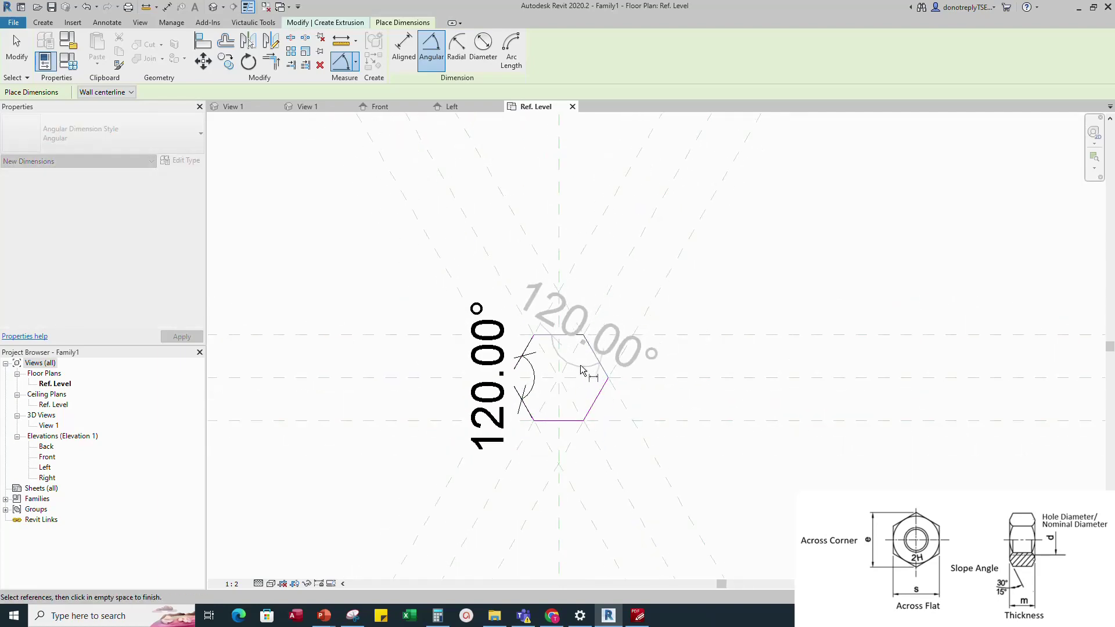
pyautogui.click(582, 366)
pyautogui.scroll(-9, 551, 318)
# - Add an angular dimension between the hexagon's lower edge and lower-right edge
pyautogui.scroll(8, 530, 352)
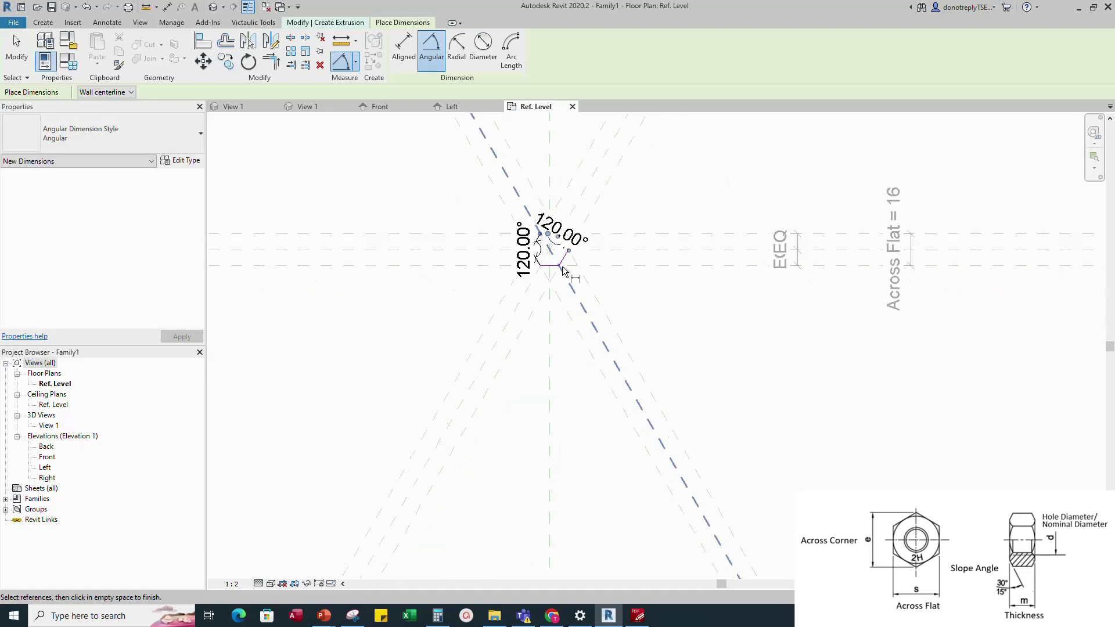
pyautogui.click(521, 266)
pyautogui.click(561, 250)
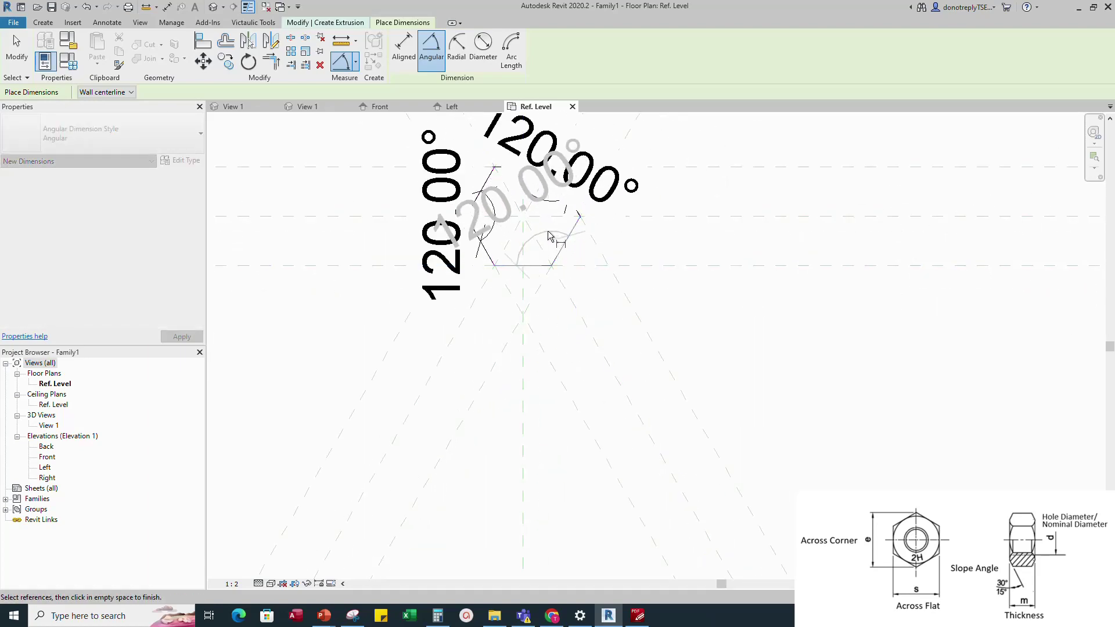
pyautogui.click(547, 230)
pyautogui.scroll(-8, 545, 332)
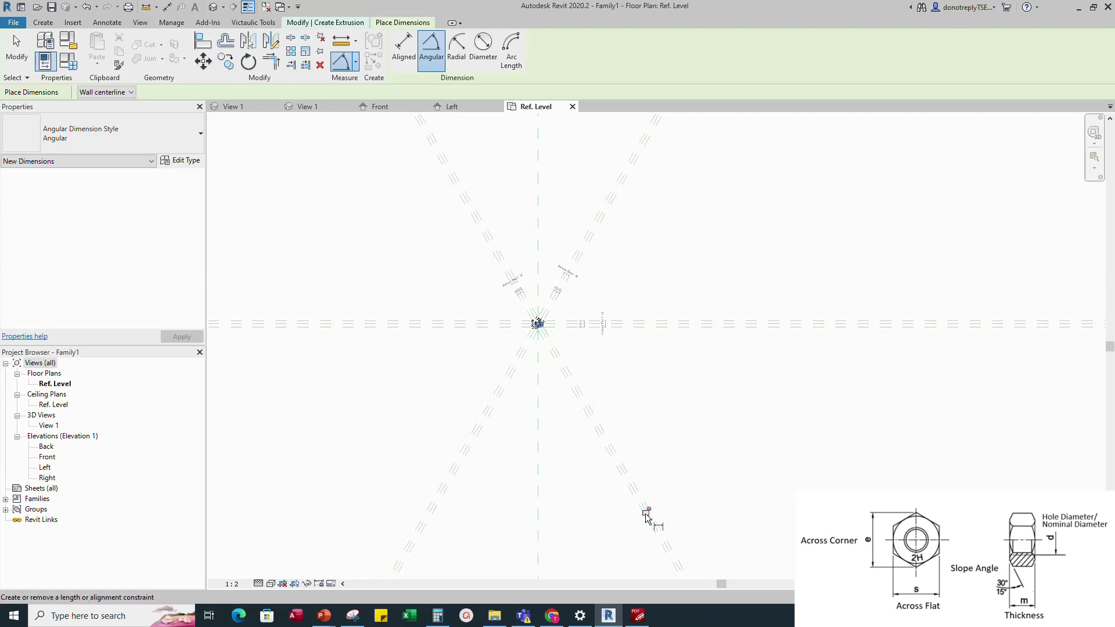
pyautogui.scroll(8, 535, 316)
pyautogui.press('Escape')
pyautogui.press('Escape')
# - Set the plan view scale to 1:1 and finish the hexagonal extrusion sketch
pyautogui.click(232, 583)
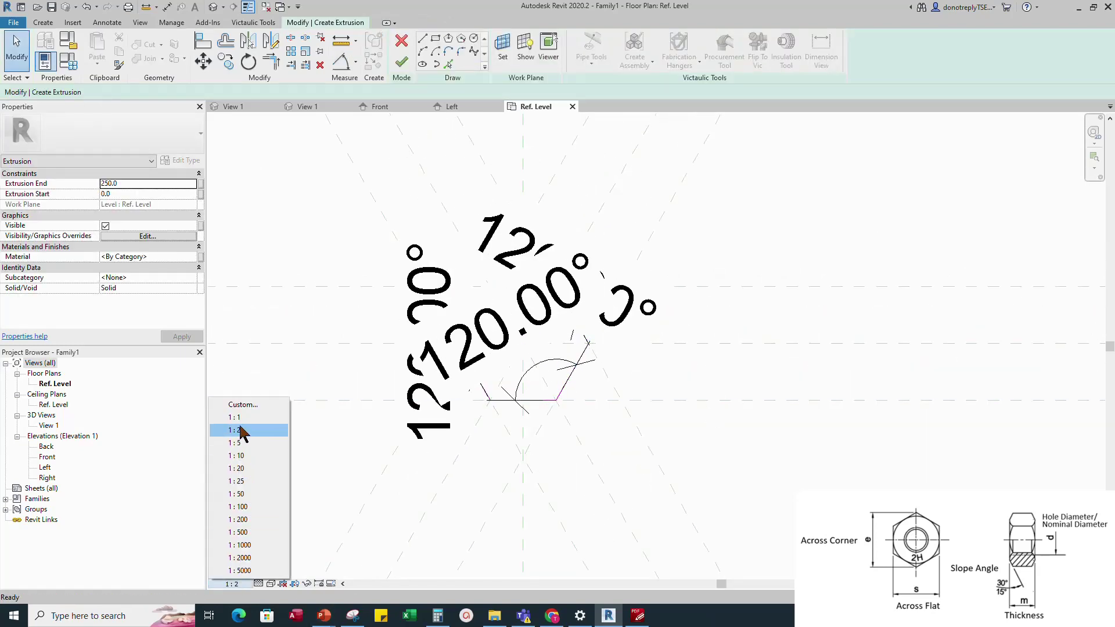
pyautogui.click(244, 428)
pyautogui.scroll(-1, 692, 434)
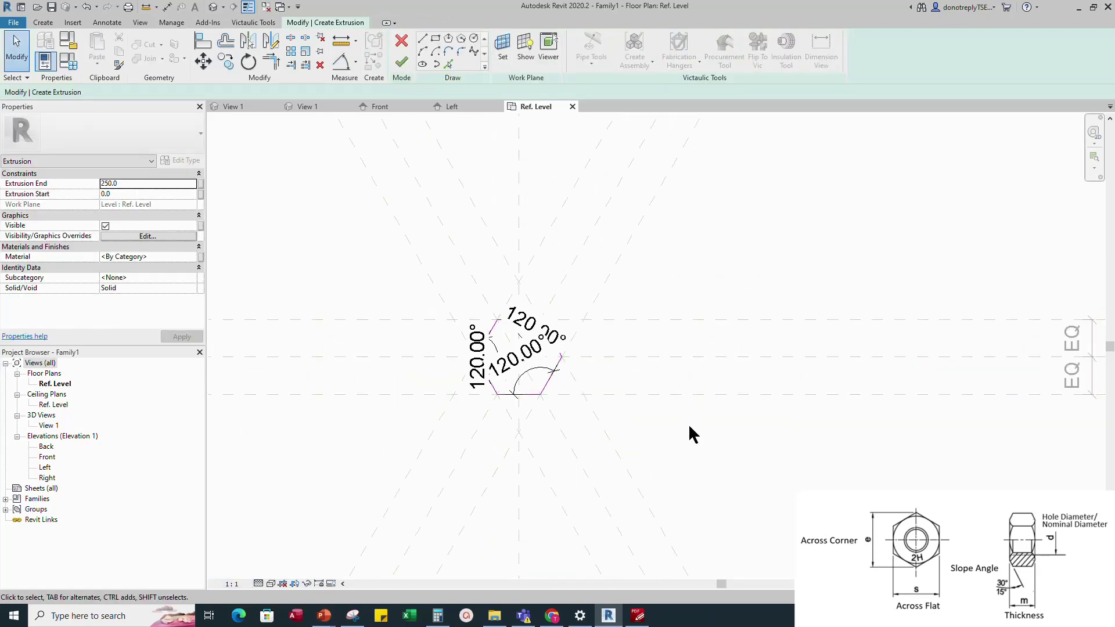
pyautogui.click(402, 62)
pyautogui.scroll(-1, 555, 347)
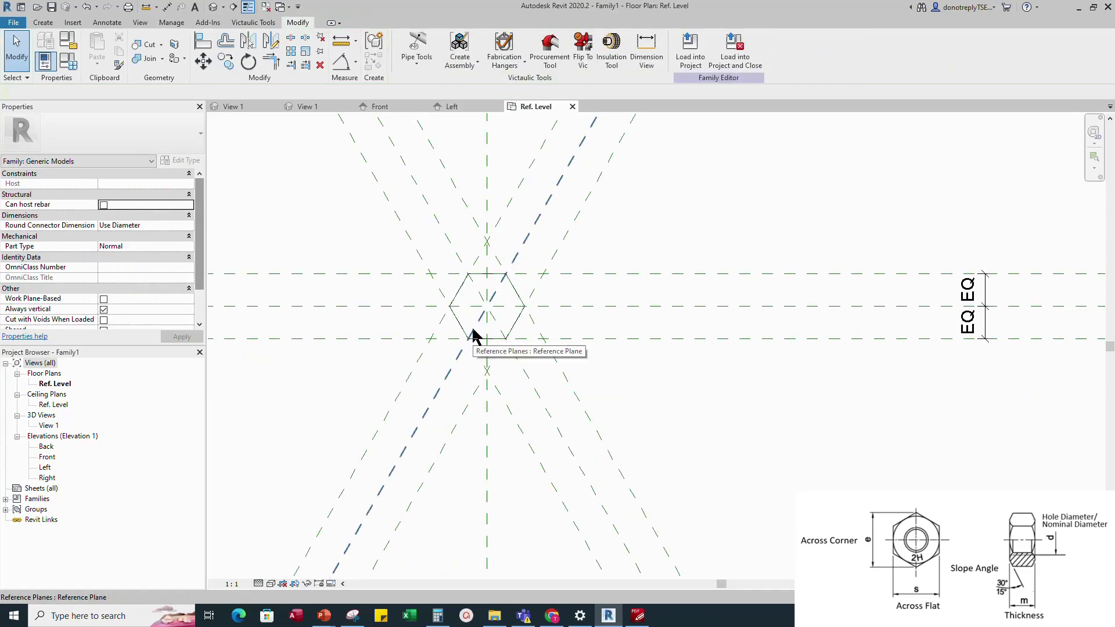
# - In the Front elevation, place a horizontal reference plane offset 6.6 mm above the reference level
pyautogui.hotkey('ctrl', 'Tab')
pyautogui.scroll(4, 614, 464)
pyautogui.scroll(-1, 541, 308)
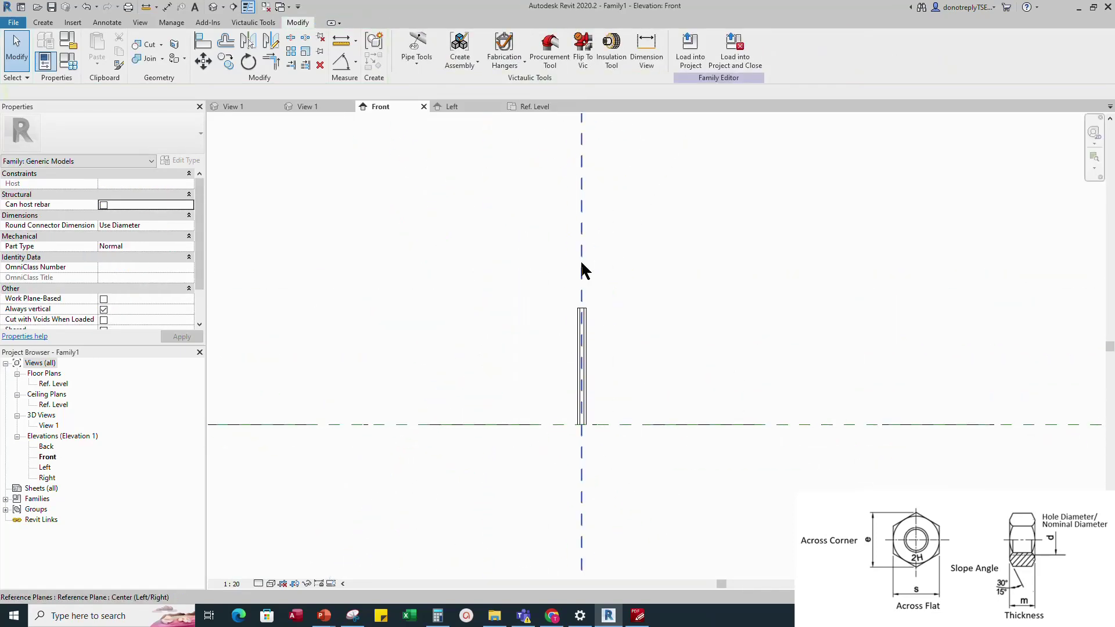
pyautogui.click(581, 259)
pyautogui.click(375, 58)
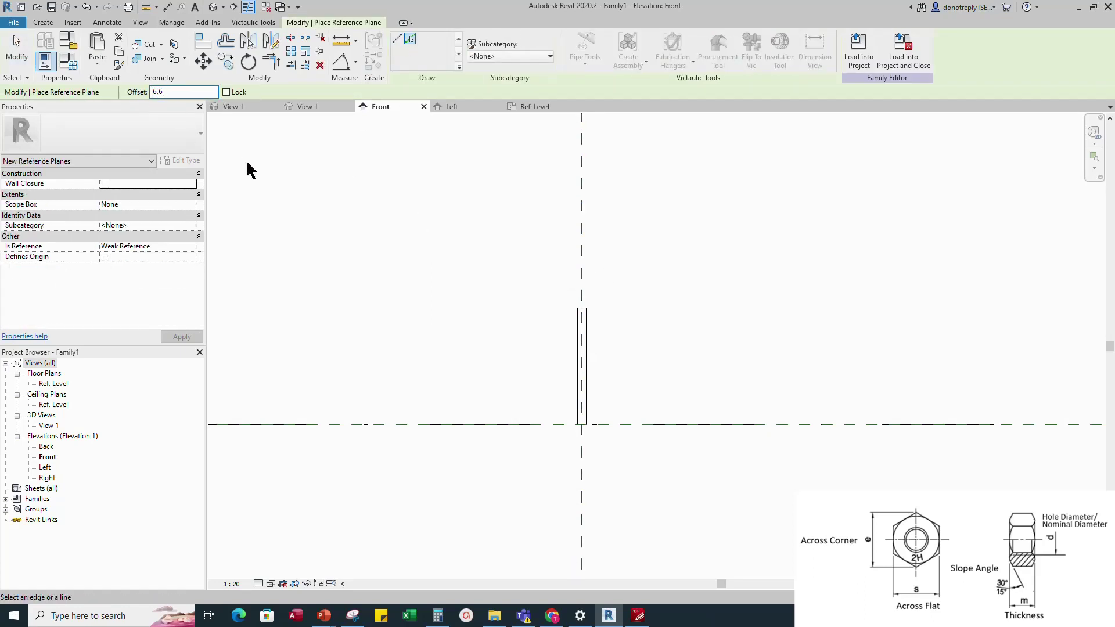
pyautogui.scroll(3, 581, 421)
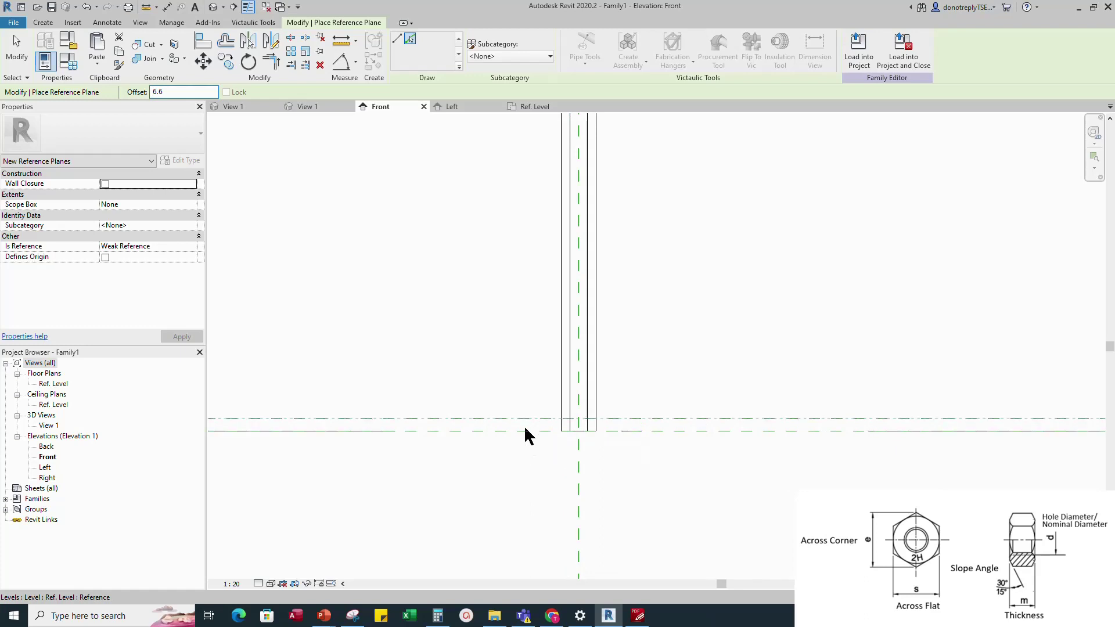
pyautogui.press('Escape')
pyautogui.press('Escape')
# - Set the Front view scale to 1:5 and dimension the gap between the reference level and the plane above it
pyautogui.click(238, 582)
pyautogui.click(242, 440)
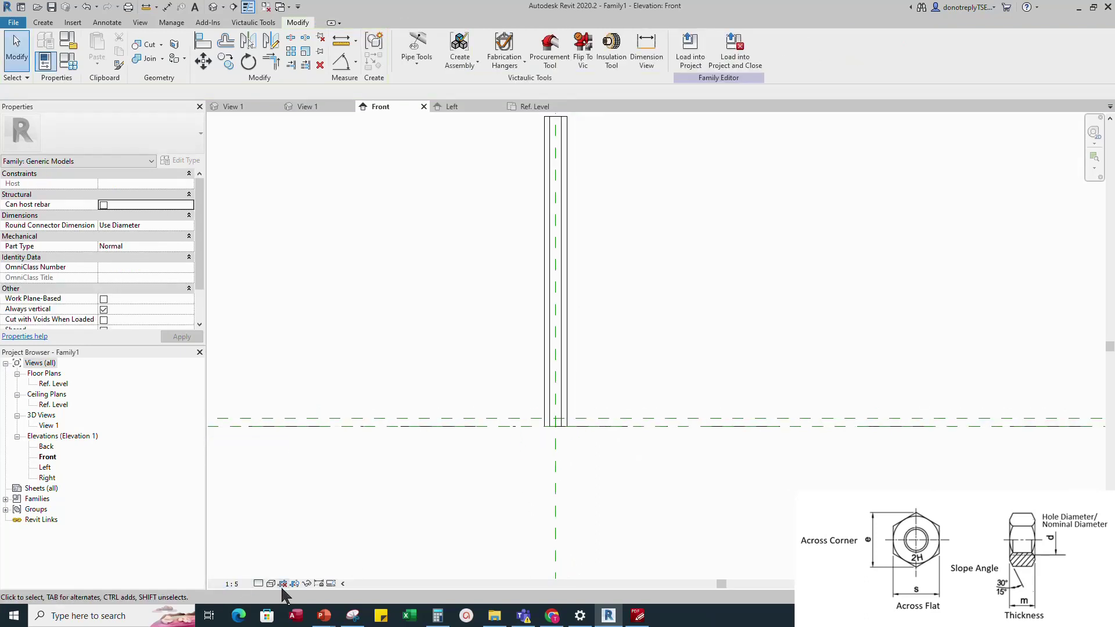
pyautogui.click(355, 61)
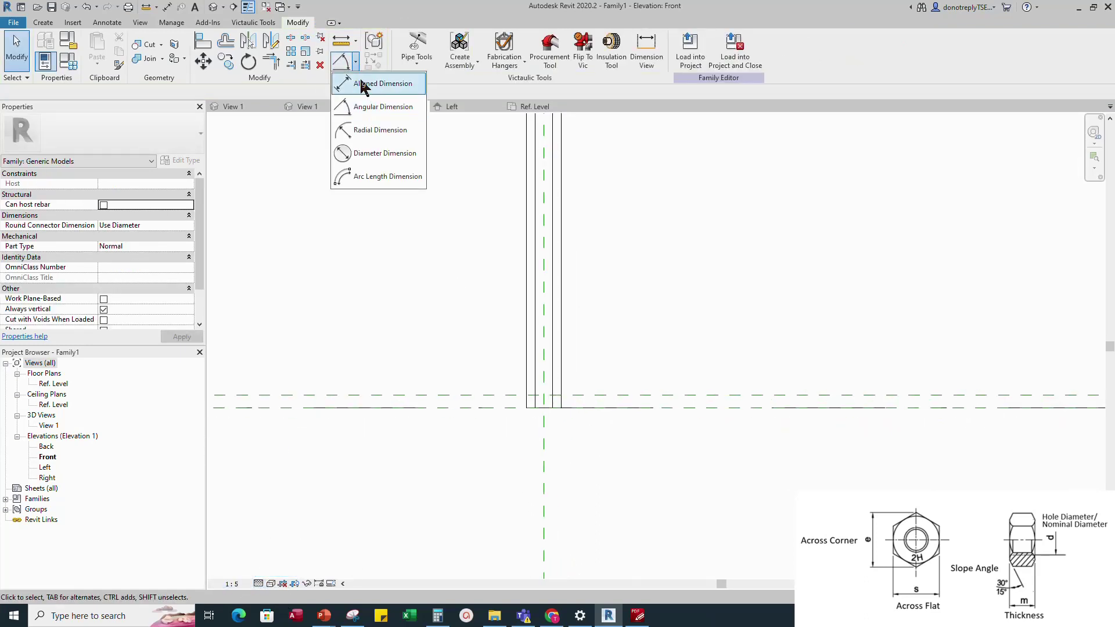
pyautogui.click(372, 83)
pyautogui.scroll(1, 401, 412)
pyautogui.click(392, 384)
pyautogui.click(390, 376)
pyautogui.scroll(-2, 401, 409)
pyautogui.click(338, 424)
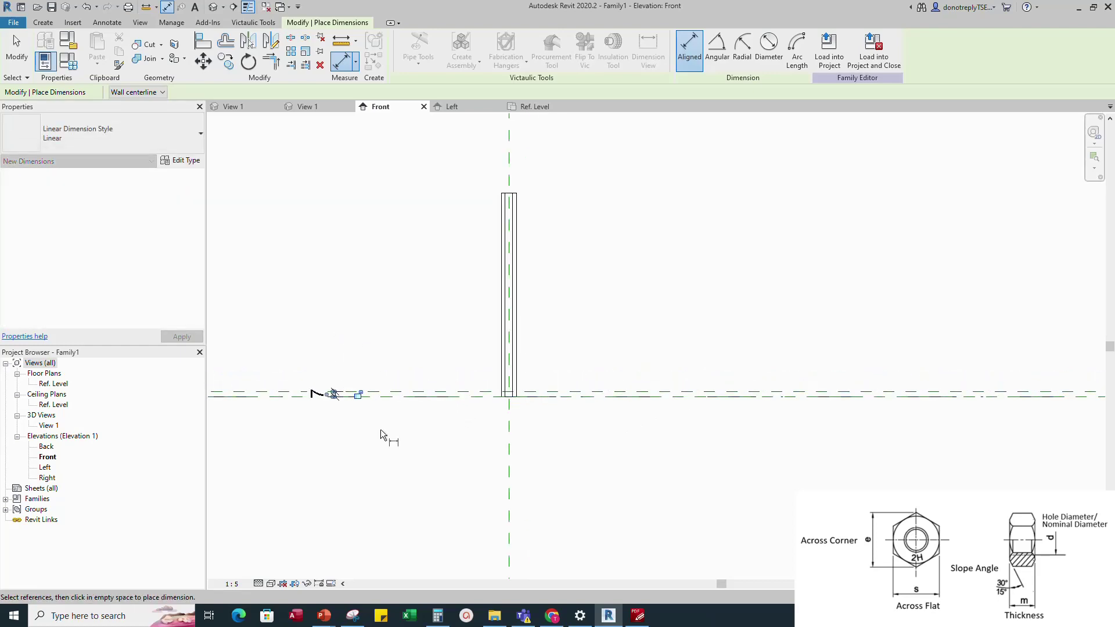
# - Label the vertical dimension between the reference level and the upper plane with the Head Thickness parameter
pyautogui.press('Escape')
pyautogui.press('Escape')
pyautogui.click(335, 397)
pyautogui.click(191, 235)
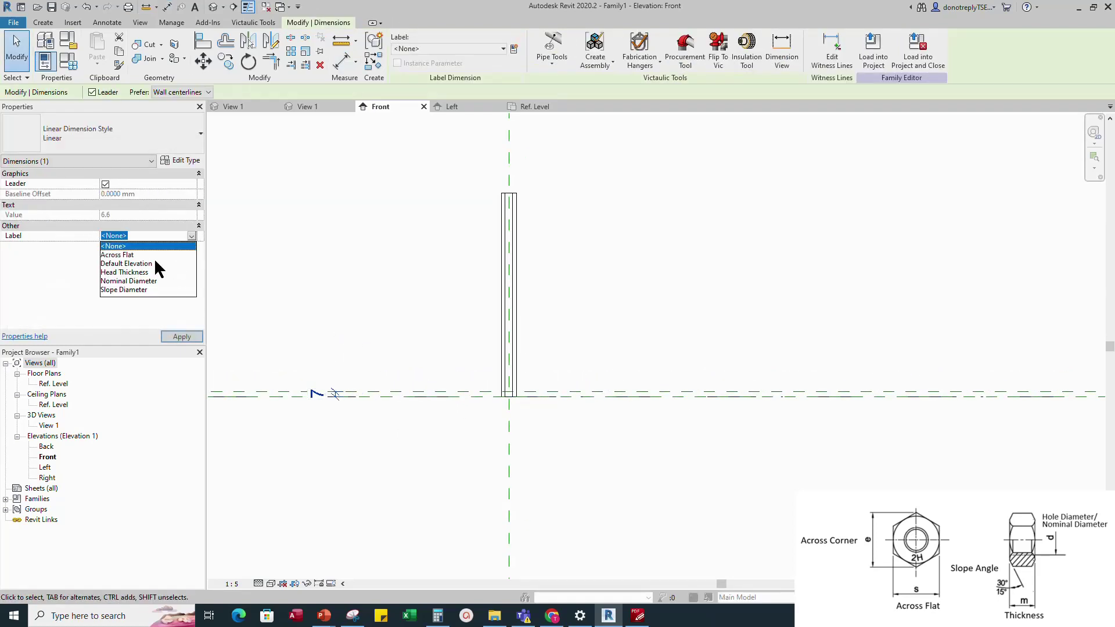
pyautogui.click(125, 272)
pyautogui.click(446, 449)
# - Align the top face of the hexagonal extrusion to the reference plane just above the reference level
pyautogui.click(204, 45)
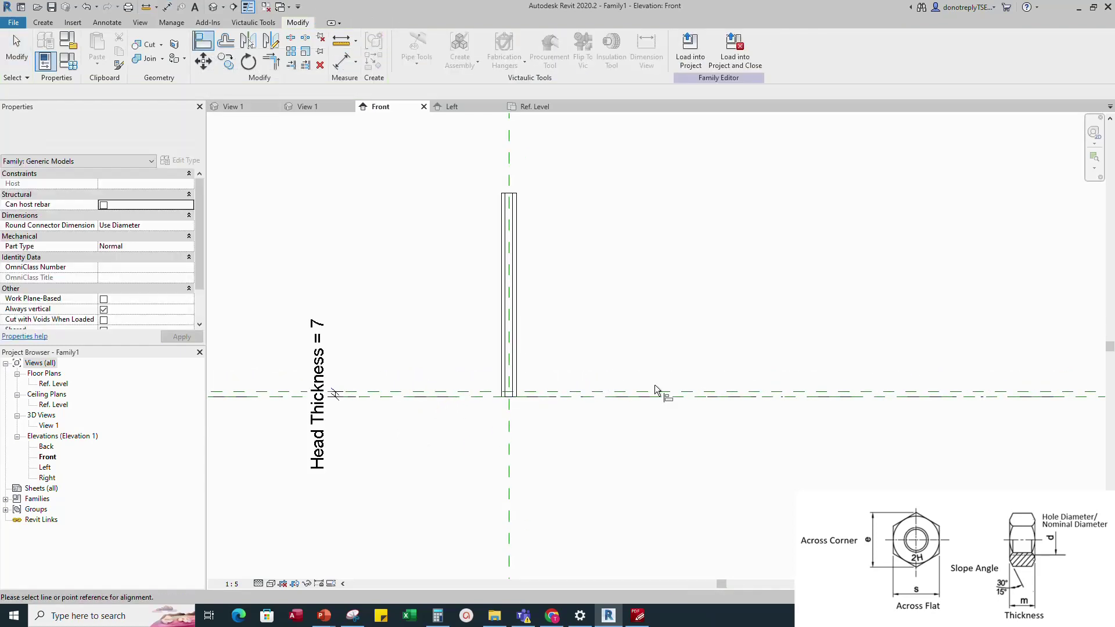
pyautogui.click(660, 393)
pyautogui.click(509, 193)
pyautogui.press('Escape')
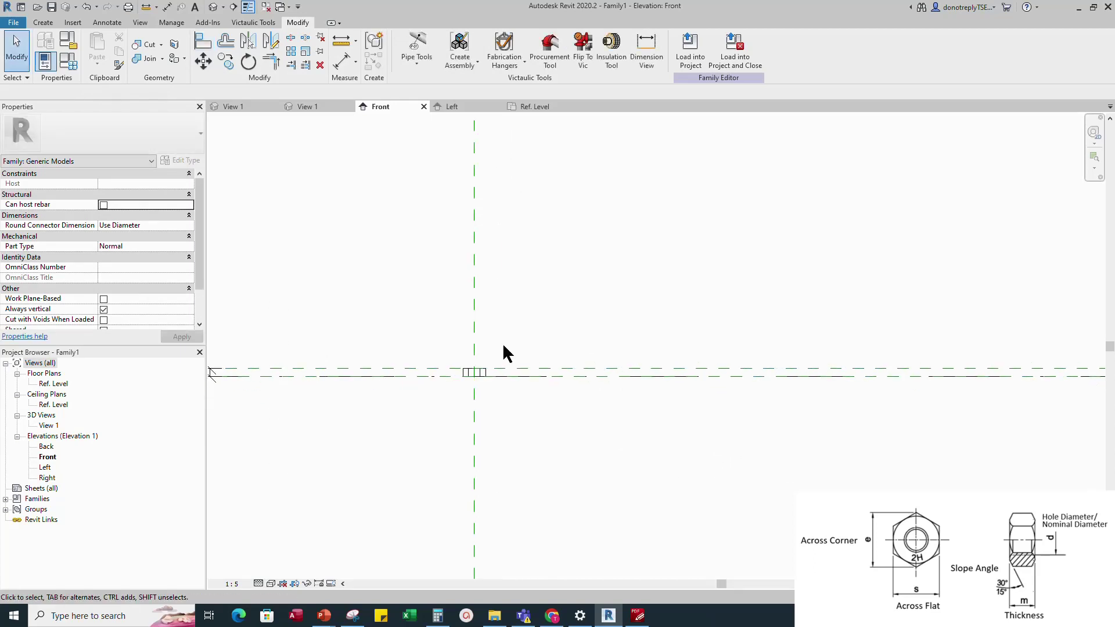
pyautogui.scroll(-1, 503, 353)
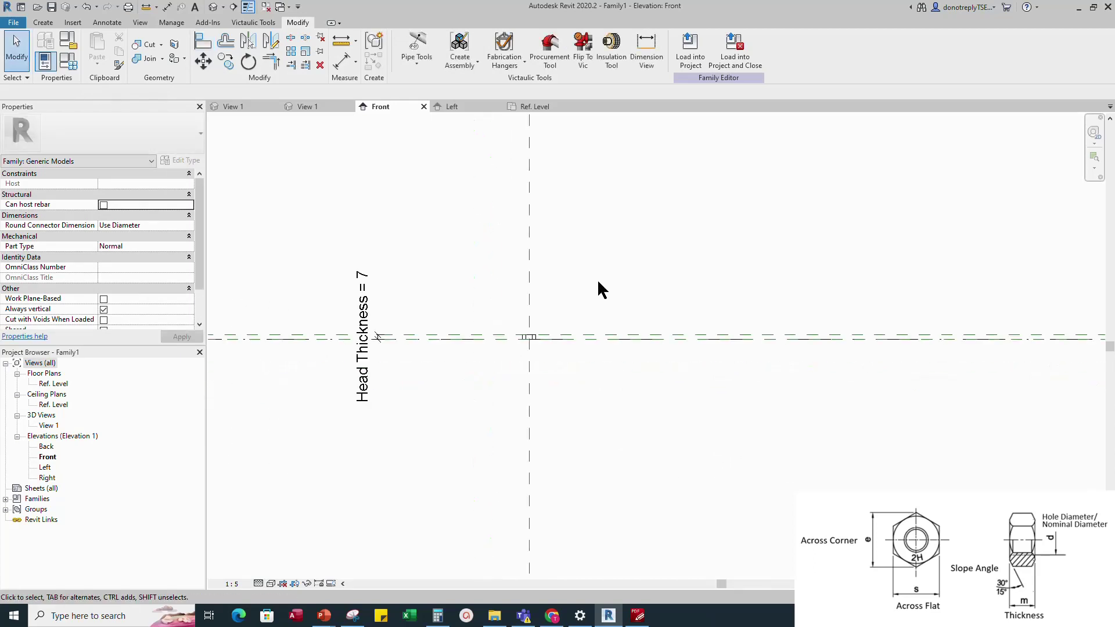
# - Show the nut body in the 3D view with the Shaded visual style and inspect it from above
pyautogui.click(308, 105)
pyautogui.click(271, 583)
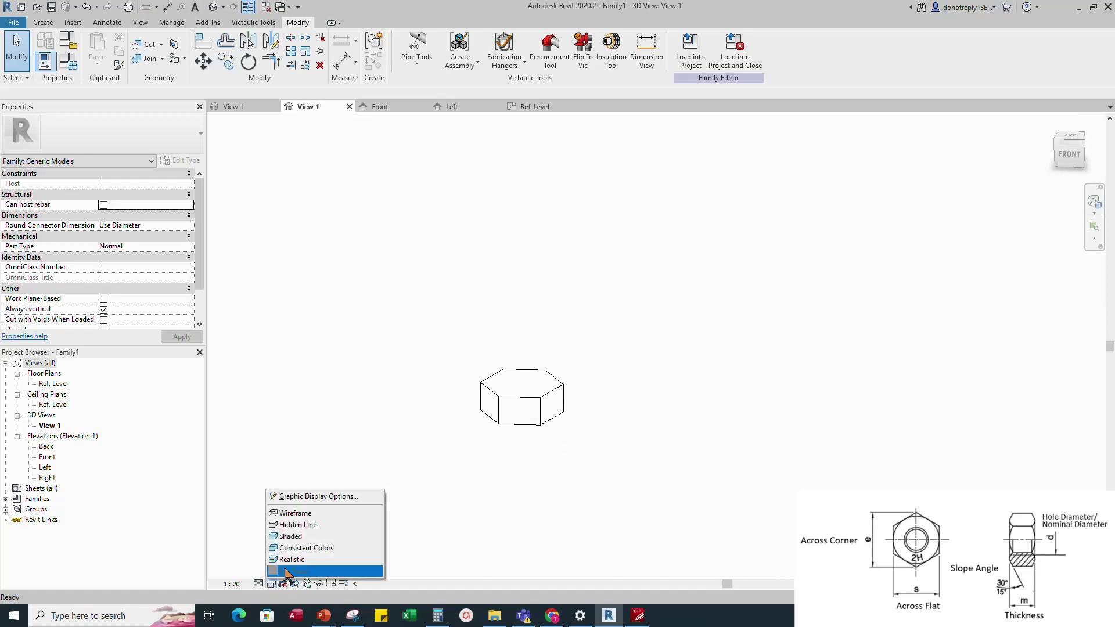
pyautogui.click(294, 544)
pyautogui.keyDown('shift'); pyautogui.moveTo(642, 411); pyautogui.dragTo(538, 350, button='middle'); pyautogui.keyUp('shift')
pyautogui.scroll(5, 592, 385)
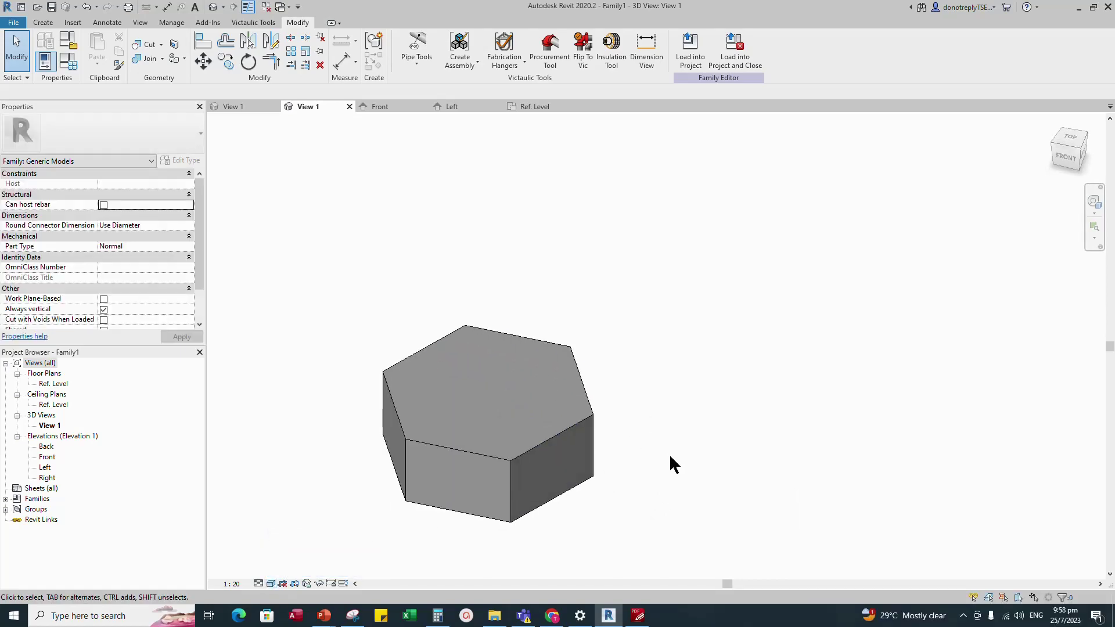
pyautogui.scroll(-3, 657, 438)
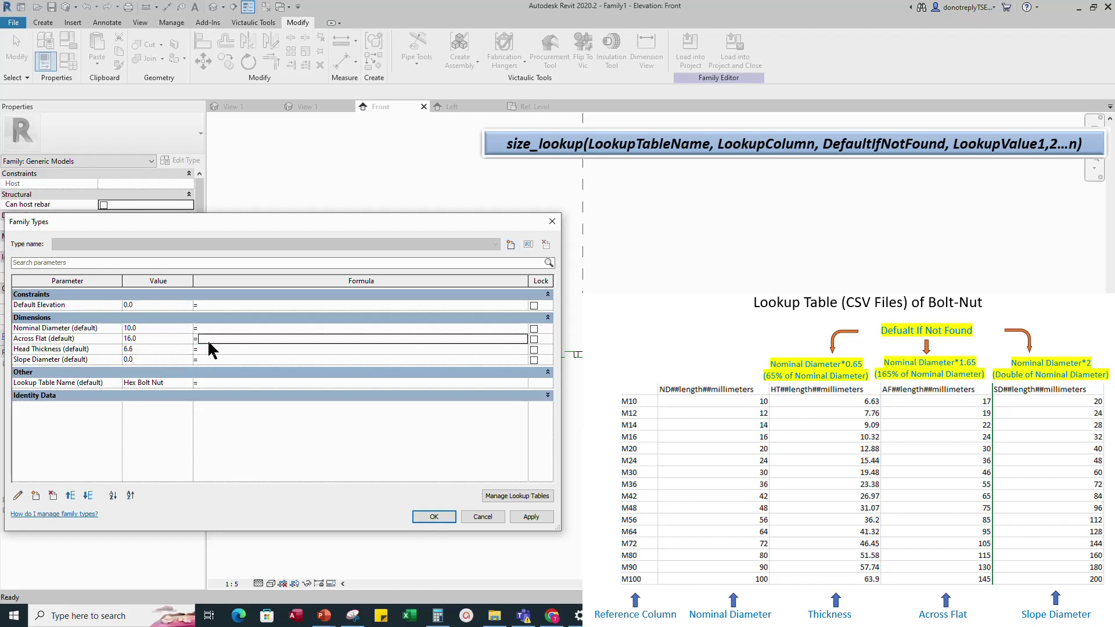
# - Set the Across Flat formula to size_lookup(Lookup Table Name, "AF", Nominal Diameter * 1.65, Nominal Diameter) and apply it
pyautogui.write('size_lookup(Lookup Table Name, "AF", Nominal Diameter * 1.65, Nominal Diameter)')
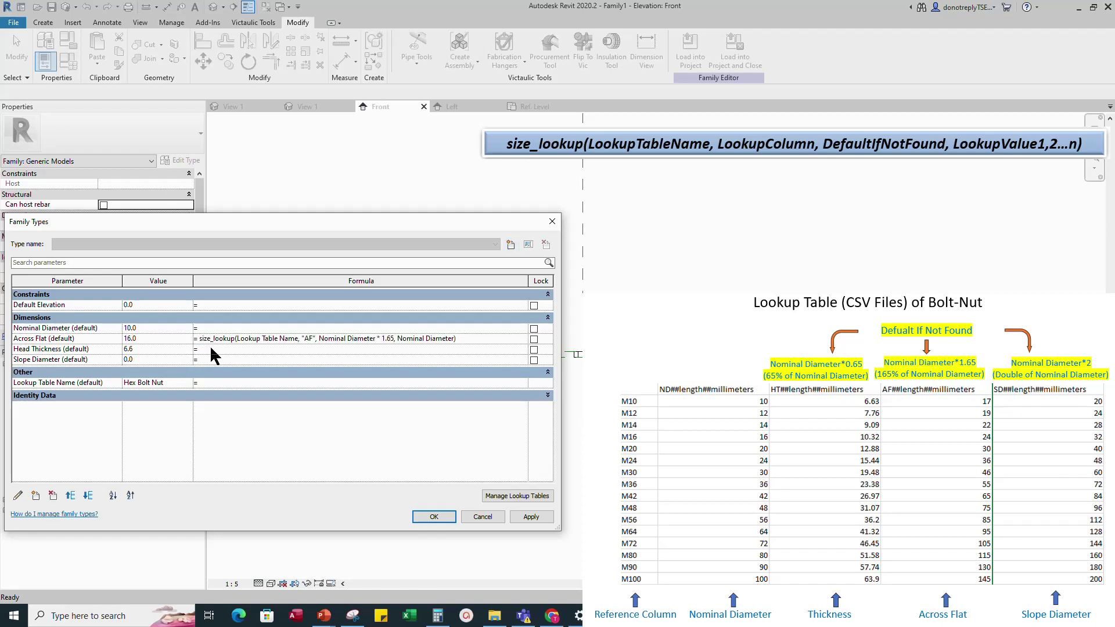
pyautogui.click(531, 517)
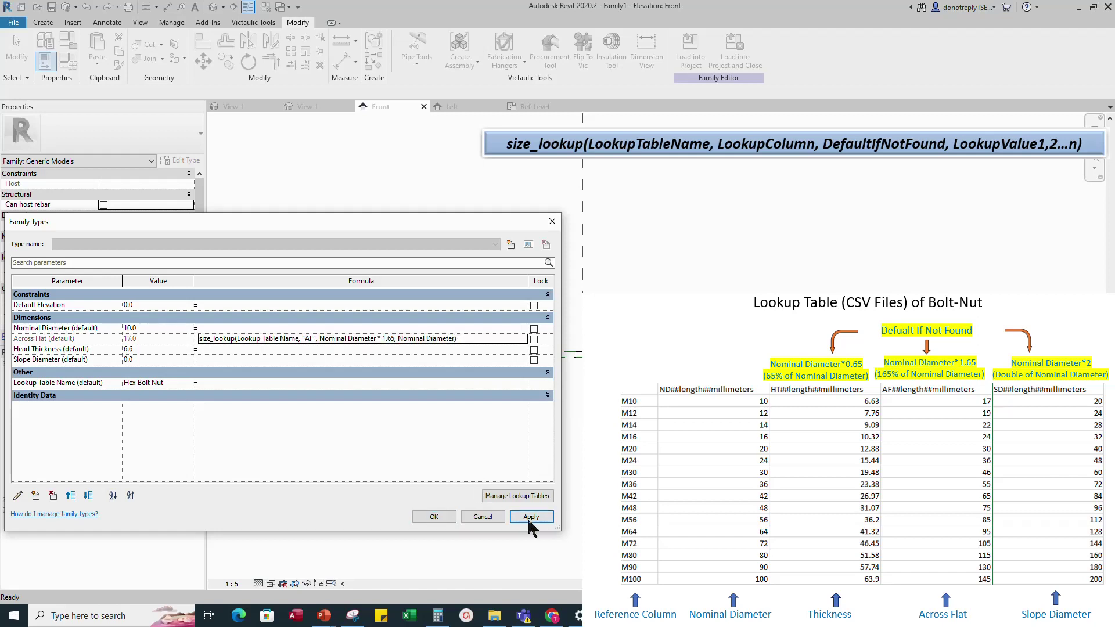
# - Set the Head Thickness formula to size_lookup(Lookup Table Name, "HT", Nominal Diameter * 0.65, Nominal Diameter) and apply it
pyautogui.click(225, 349)
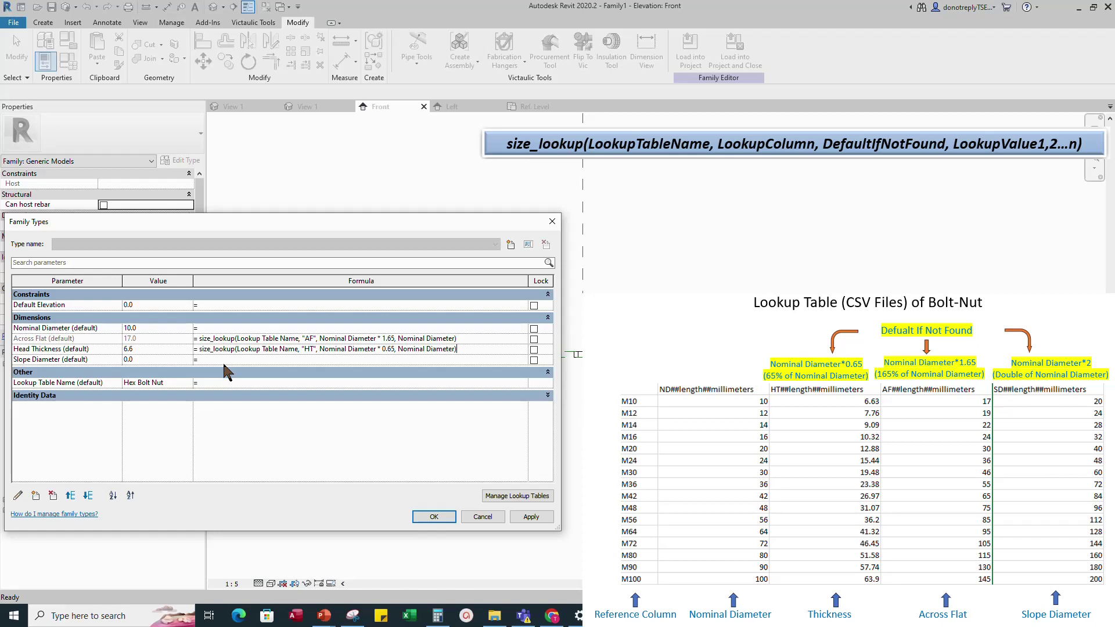
pyautogui.click(530, 517)
# - Set the Slope Diameter formula to size_lookup(Lookup Table Name, "SD", Nominal Diameter * 2, Nominal Diameter), apply it and close the family types
pyautogui.click(214, 361)
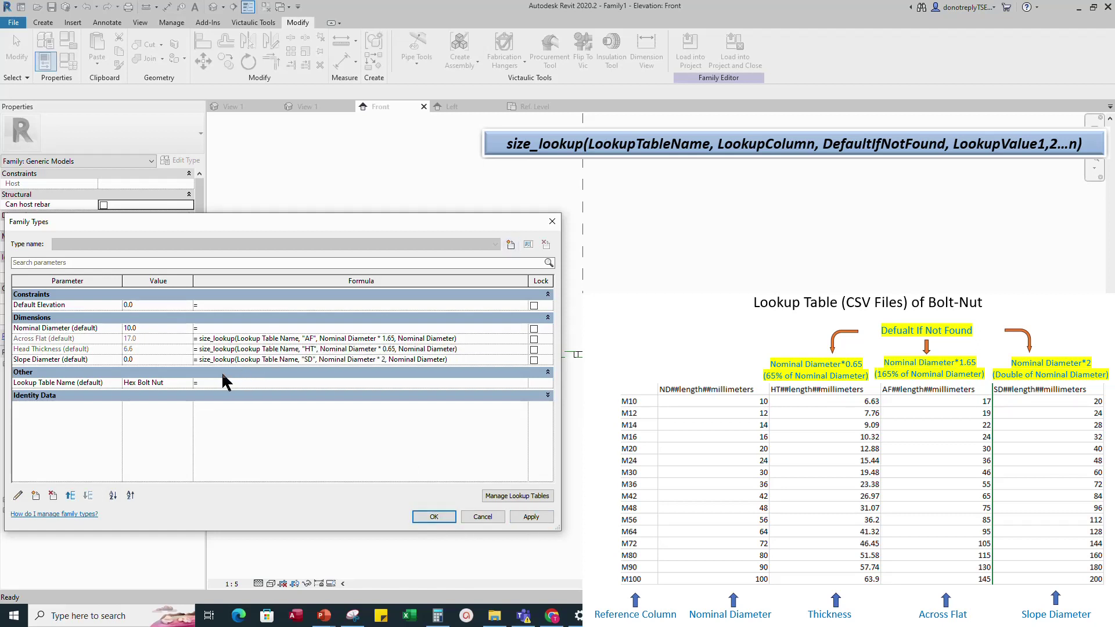
pyautogui.click(530, 517)
pyautogui.click(430, 517)
# - In the Ref. Level plan, add an angular dimension between the edges at the hexagon sketch's upper-left corner
pyautogui.scroll(1, 621, 393)
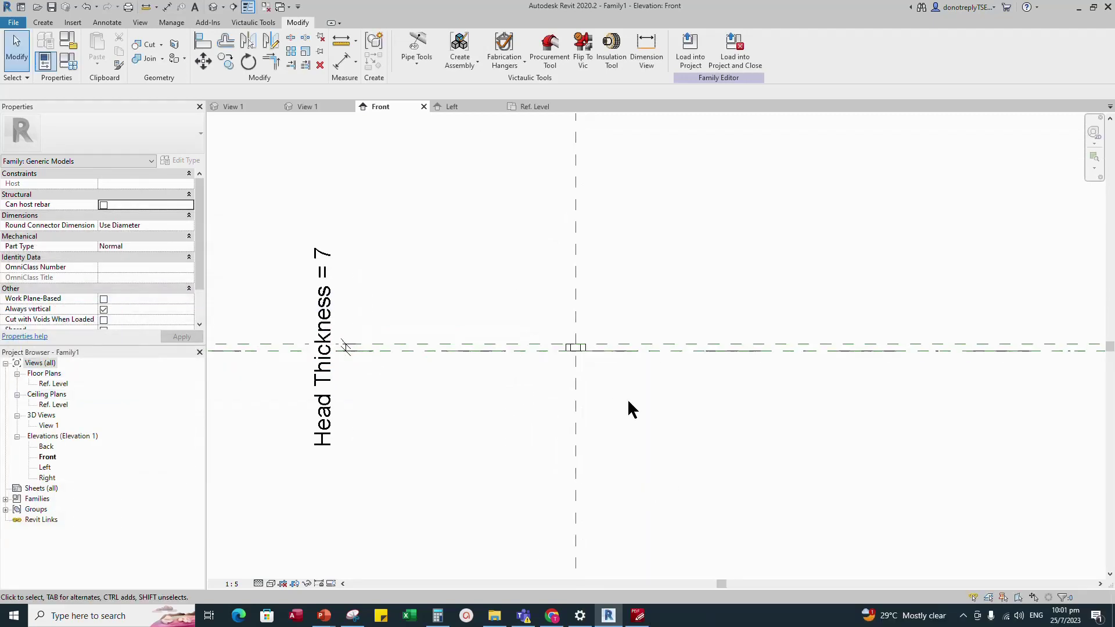
pyautogui.scroll(-1, 628, 398)
pyautogui.click(534, 108)
pyautogui.scroll(-1, 570, 320)
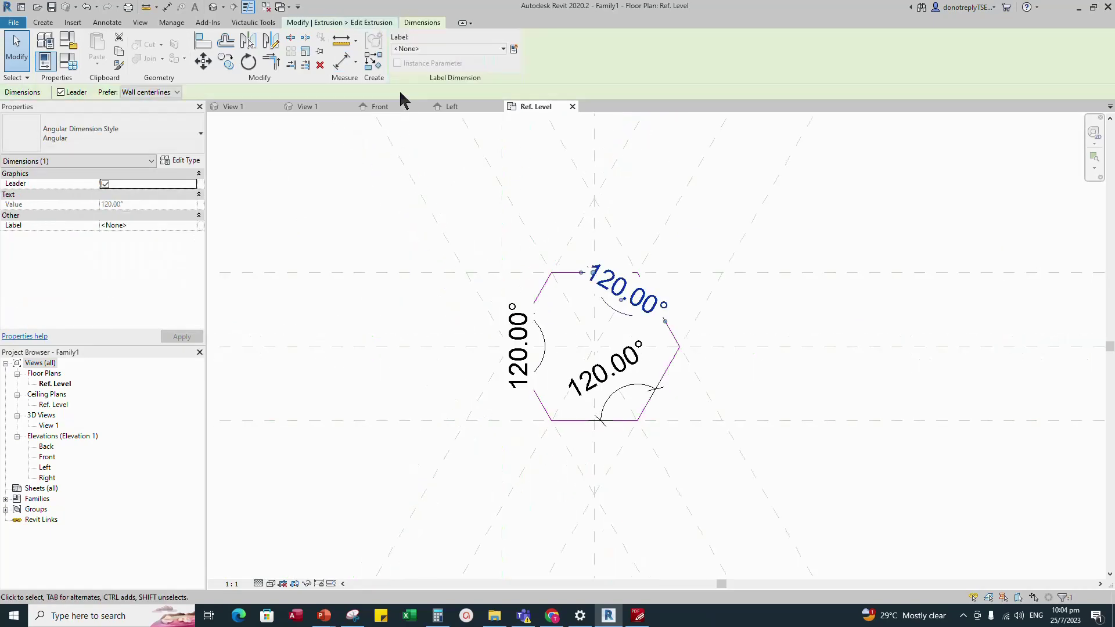
pyautogui.click(401, 93)
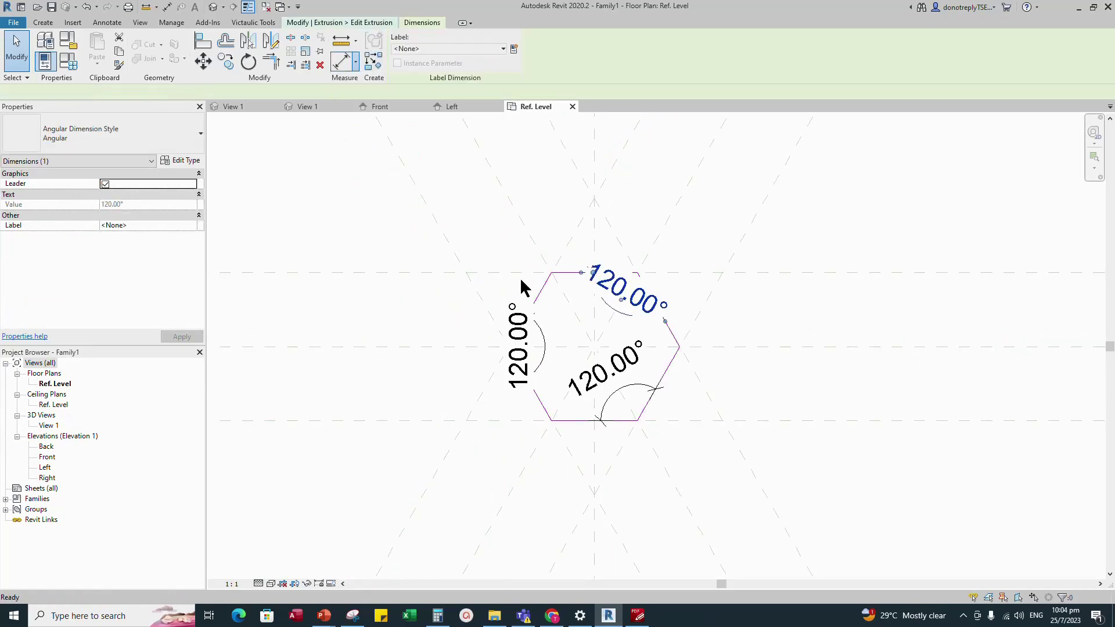
pyautogui.scroll(2, 527, 286)
pyautogui.click(551, 287)
pyautogui.click(593, 268)
pyautogui.click(614, 327)
pyautogui.scroll(-3, 580, 327)
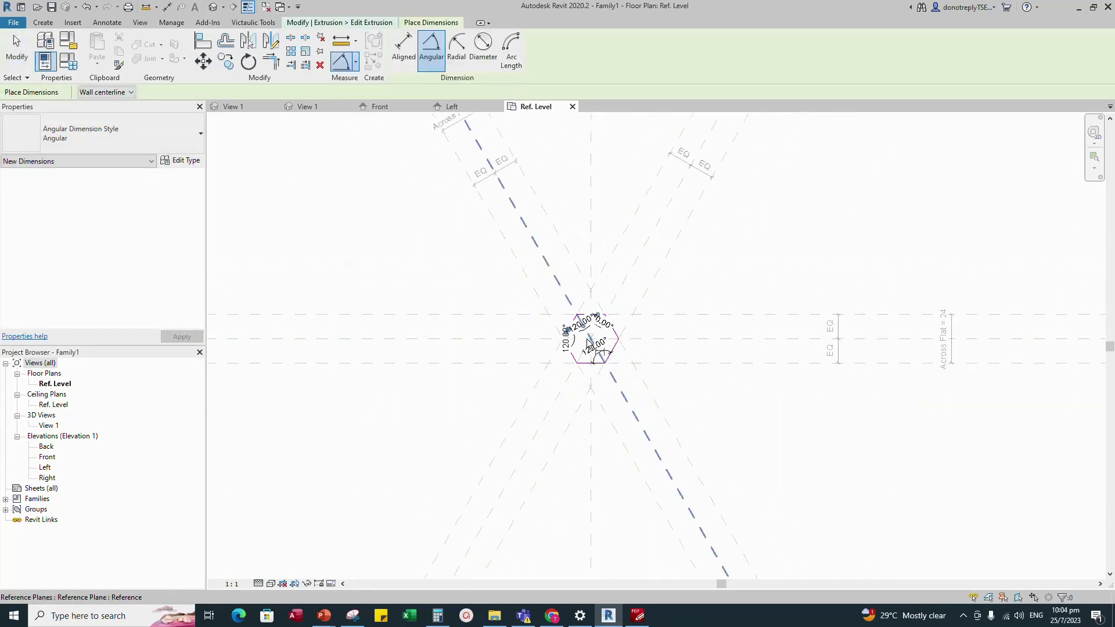
pyautogui.scroll(2, 587, 342)
pyautogui.scroll(-4, 587, 345)
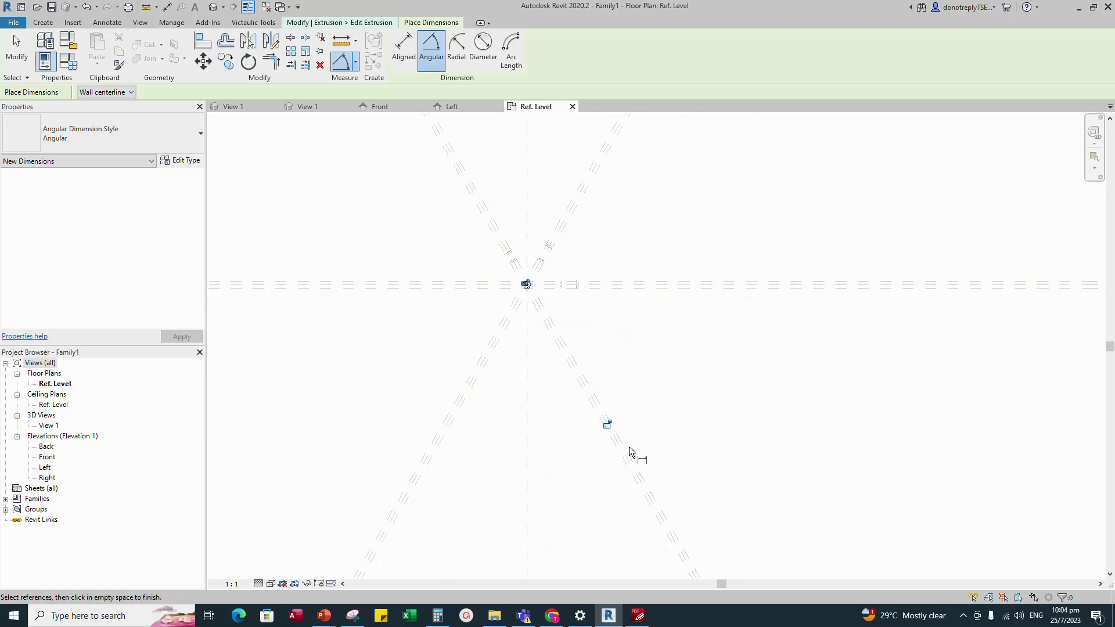
# - Add angular dimensions at the hexagon sketch's lower-left and right corners
pyautogui.scroll(5, 542, 266)
pyautogui.click(484, 295)
pyautogui.click(510, 318)
pyautogui.click(512, 282)
pyautogui.scroll(-5, 536, 369)
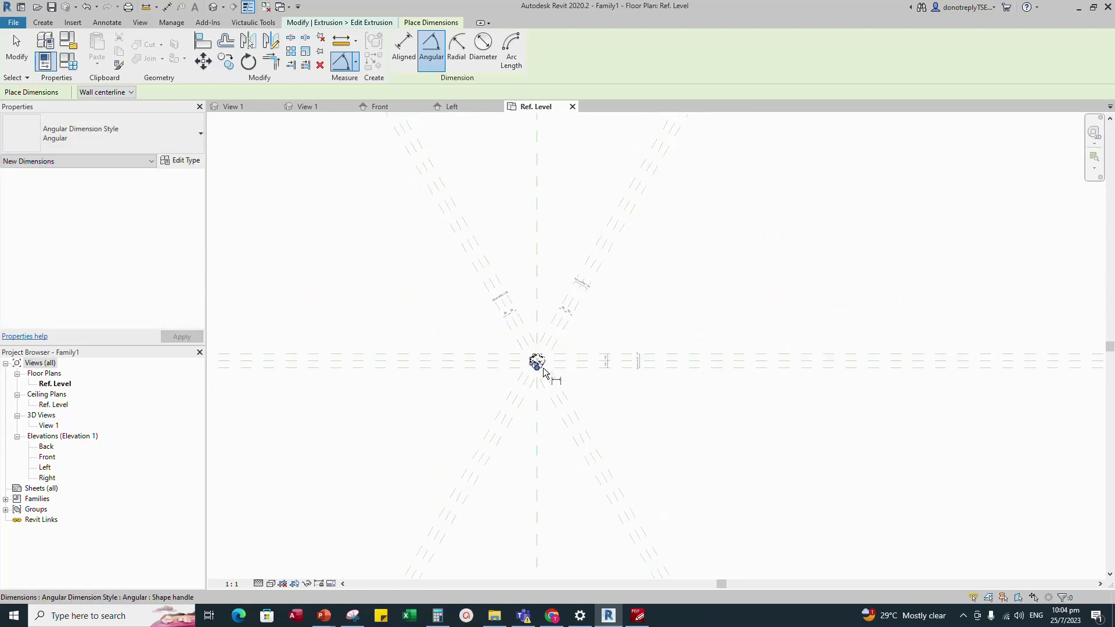
pyautogui.scroll(5, 553, 354)
pyautogui.click(582, 318)
pyautogui.click(574, 377)
pyautogui.click(555, 353)
pyautogui.scroll(-6, 555, 355)
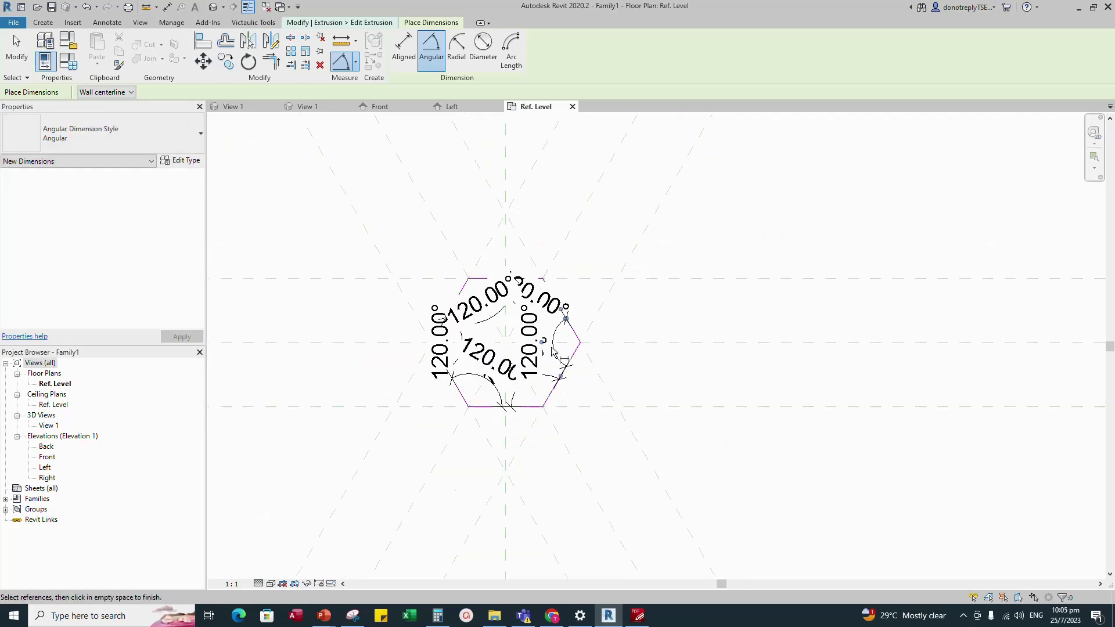
pyautogui.press('Escape')
# - Finish editing the hexagonal extrusion's sketch
pyautogui.scroll(4, 680, 348)
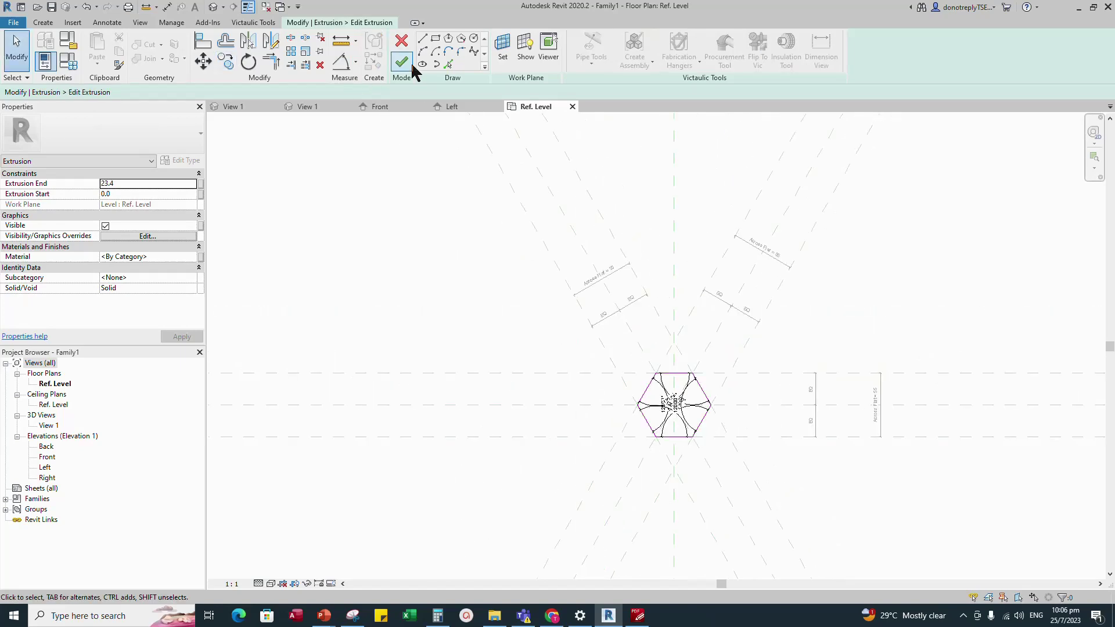
pyautogui.click(402, 62)
pyautogui.scroll(3, 772, 434)
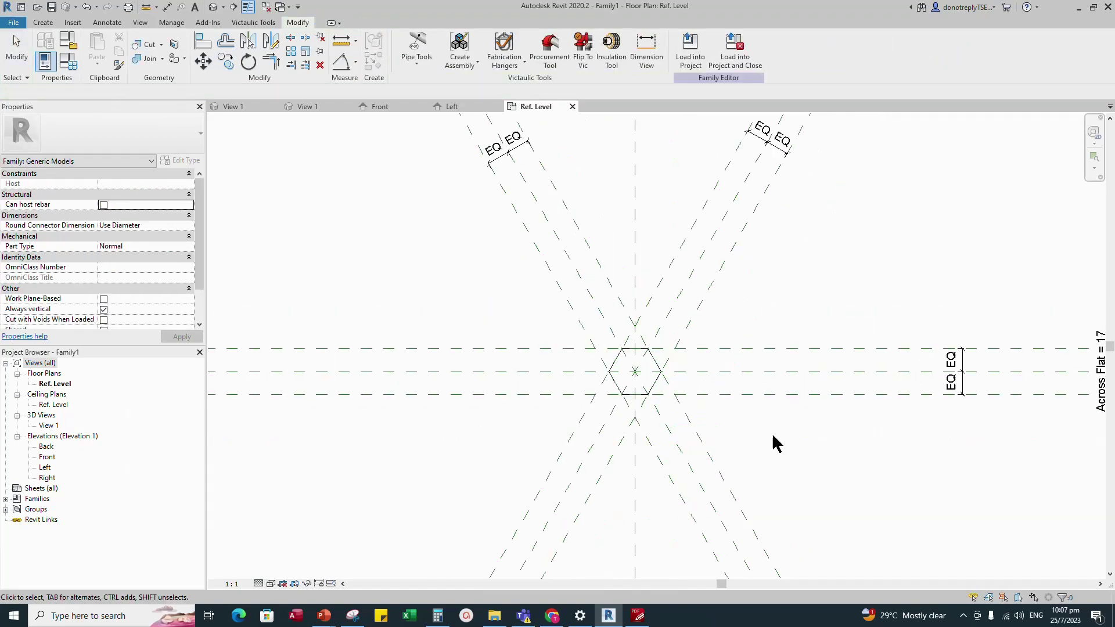
# - From the Front elevation, start a void sweep with its work plane on the nut's top reference plane and open the Ref. Level plan
pyautogui.click(383, 106)
pyautogui.scroll(-2, 660, 379)
pyautogui.scroll(3, 566, 361)
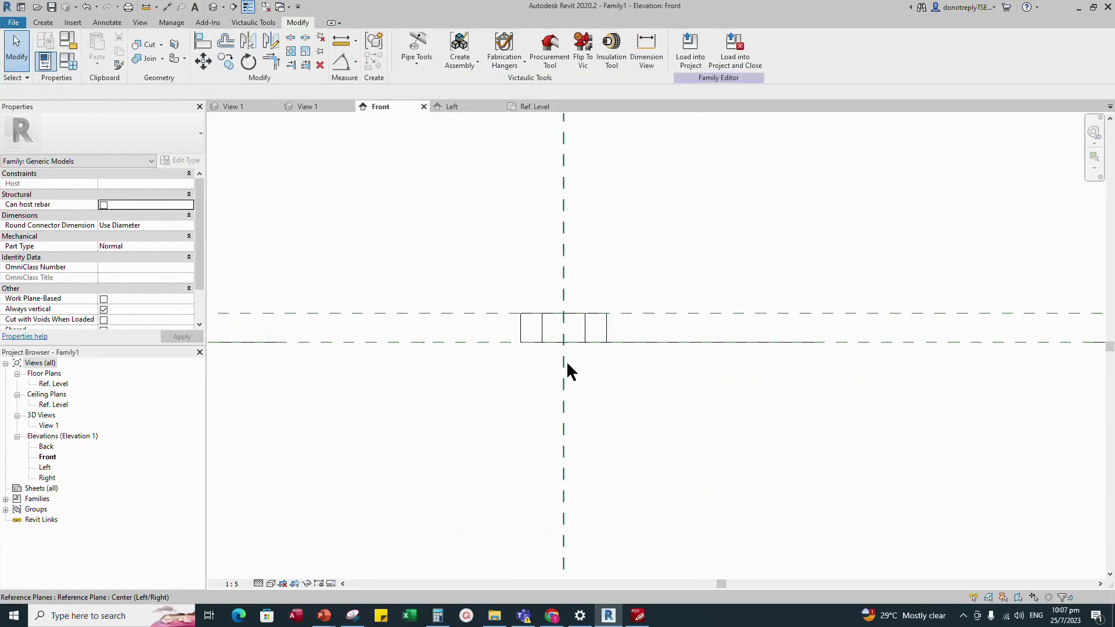
pyautogui.scroll(-1, 724, 402)
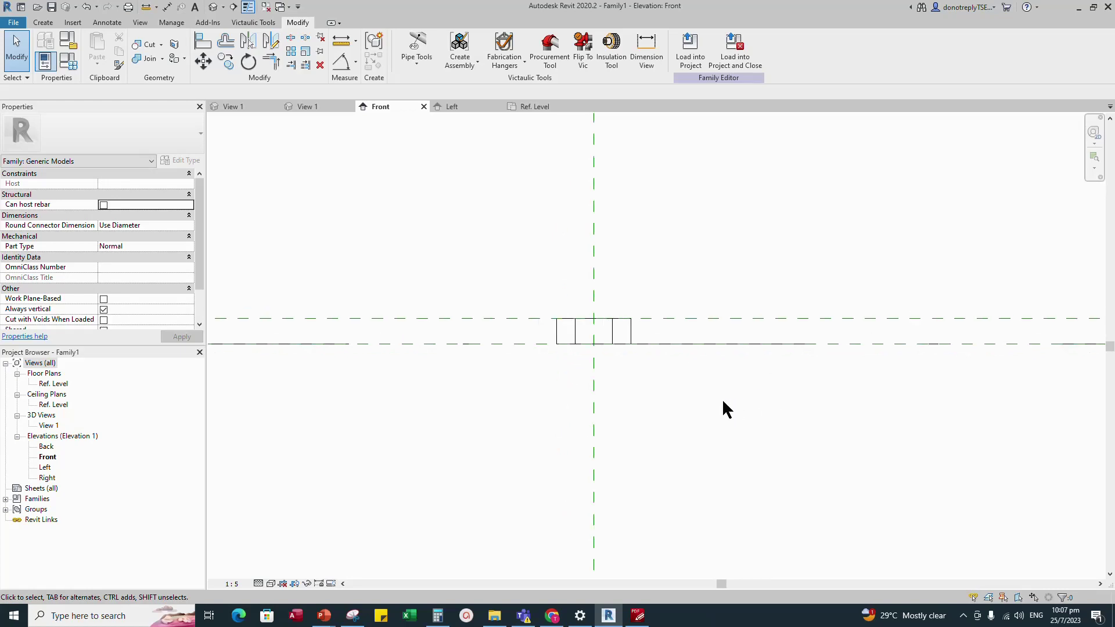
pyautogui.click(43, 23)
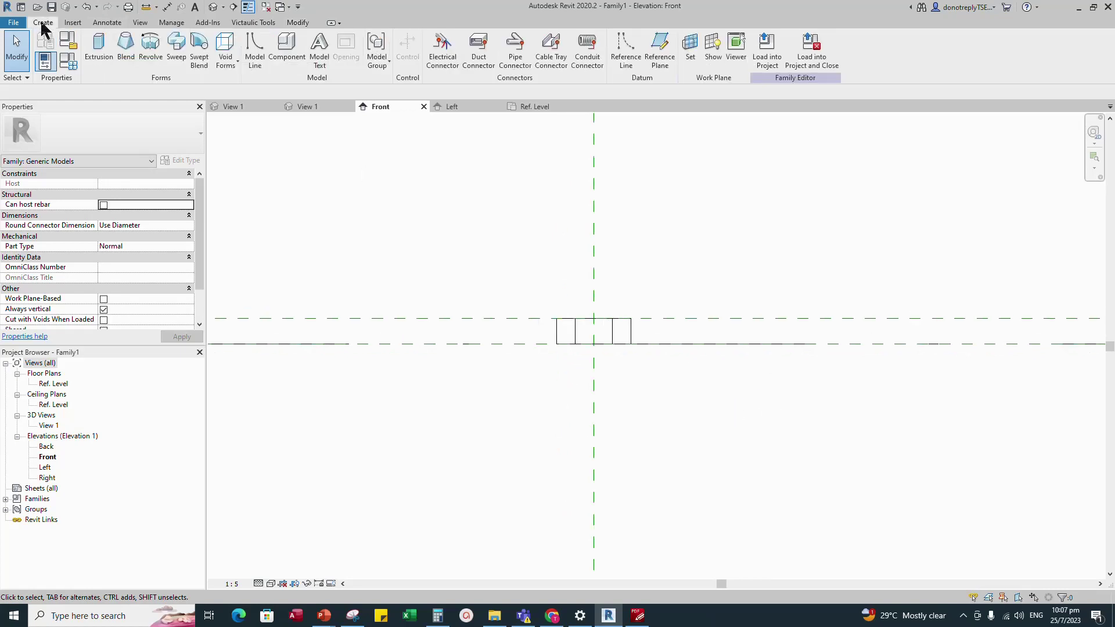
pyautogui.click(230, 70)
pyautogui.click(241, 153)
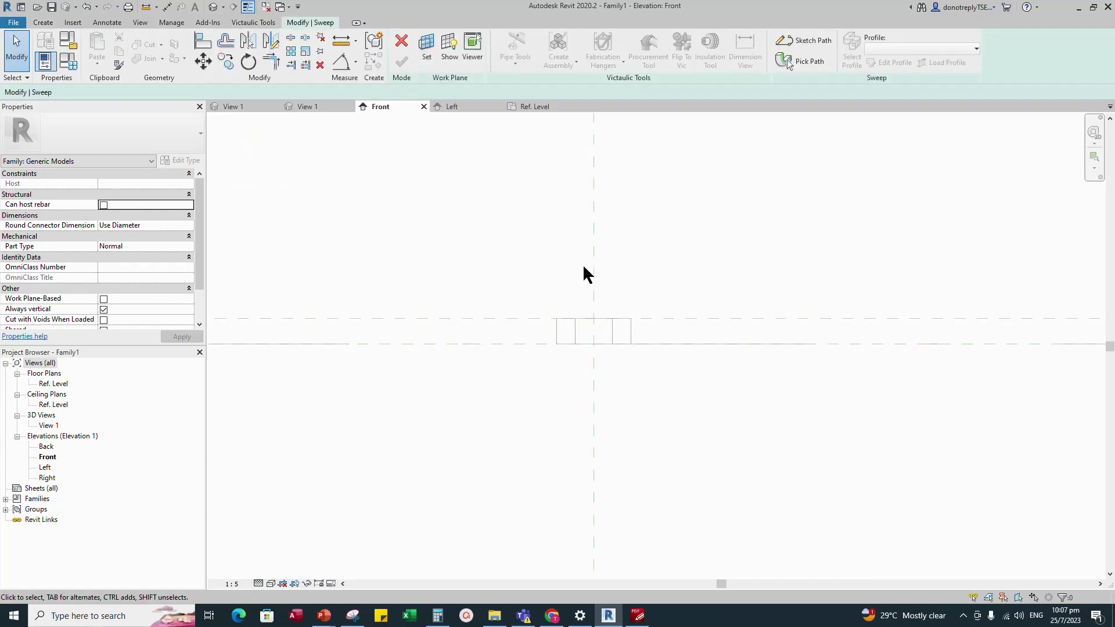
pyautogui.click(427, 51)
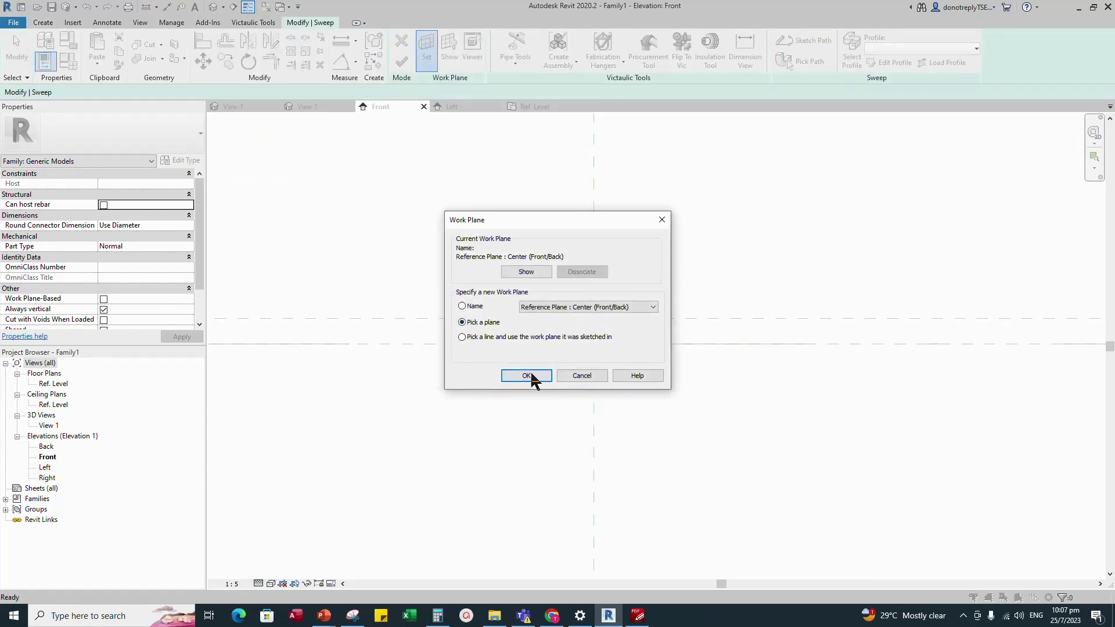
pyautogui.click(527, 375)
pyautogui.click(528, 319)
pyautogui.click(635, 423)
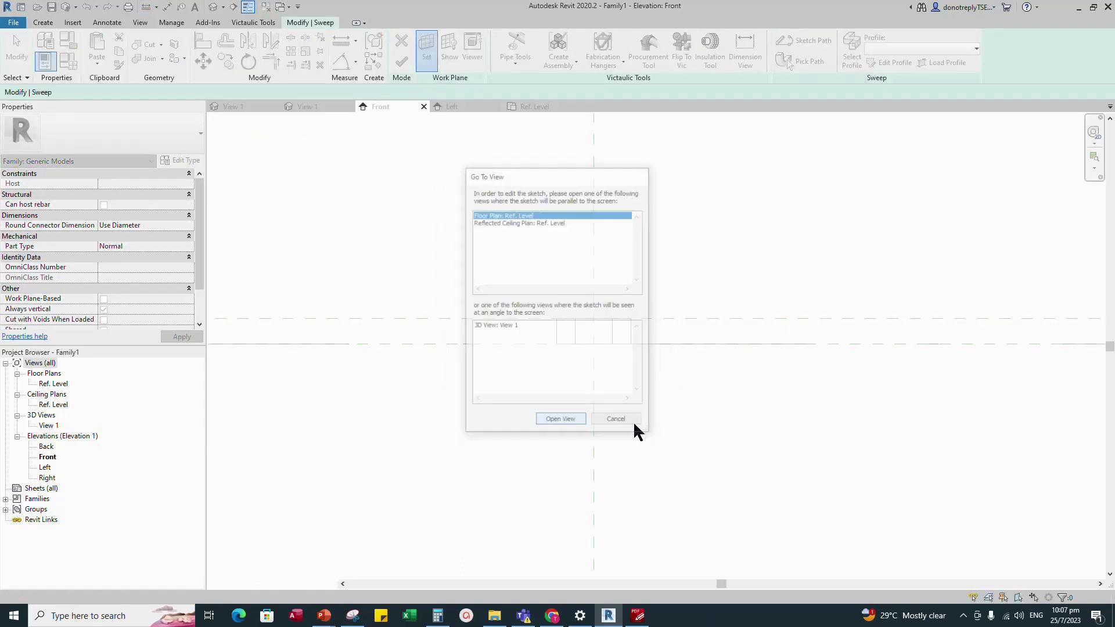
# - Sketch a circular sweep path about 26 mm in diameter, centred on the intersection of the centre reference planes
pyautogui.click(804, 40)
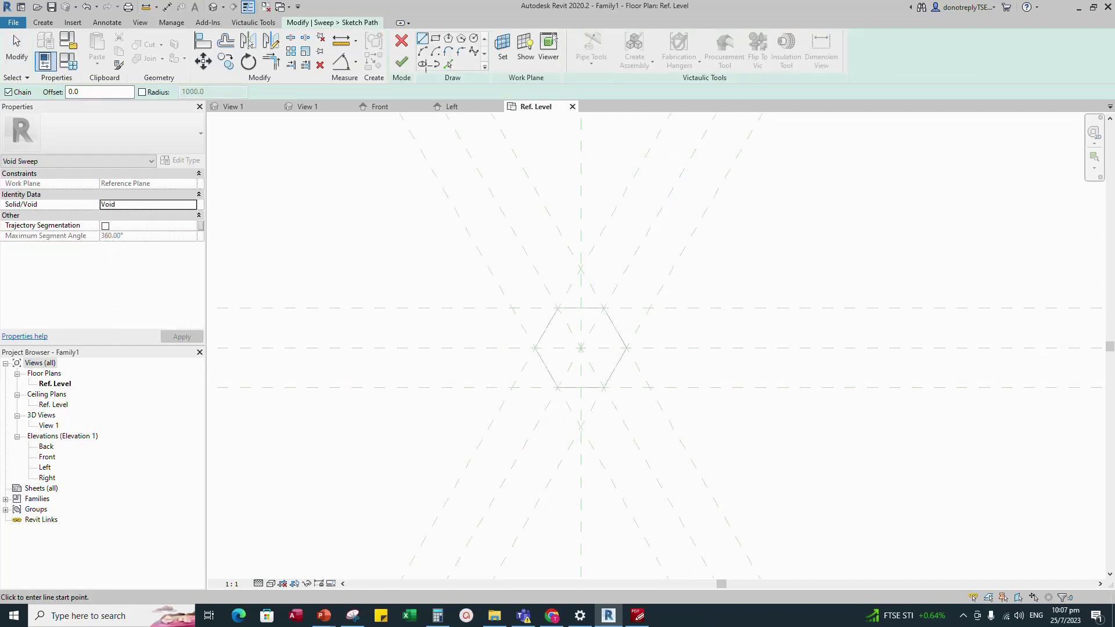
pyautogui.click(474, 38)
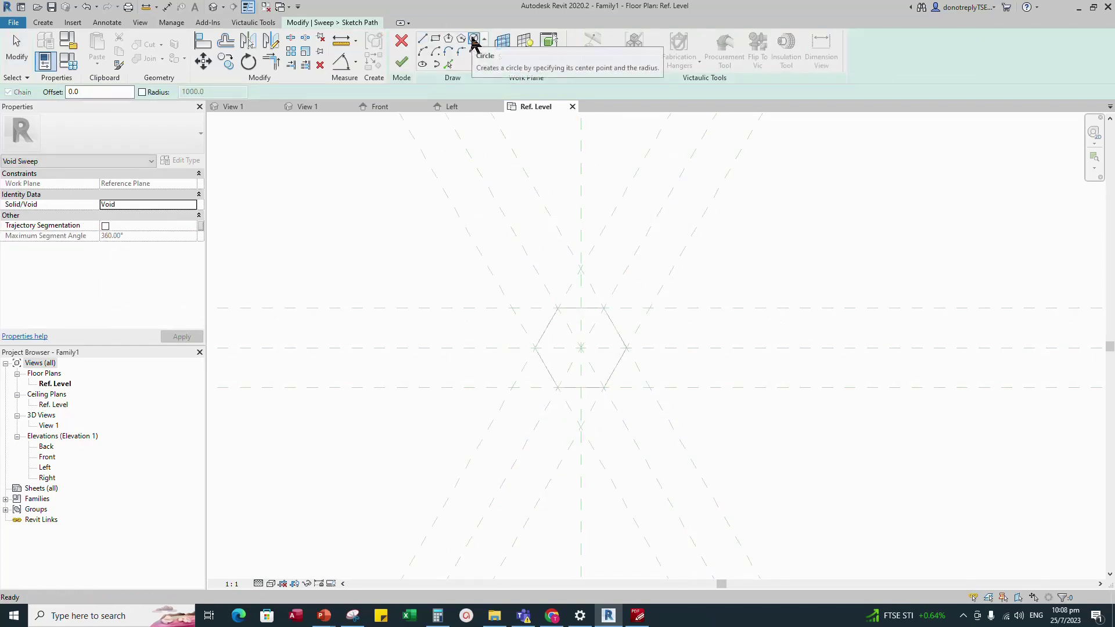
pyautogui.click(581, 348)
pyautogui.scroll(2, 639, 357)
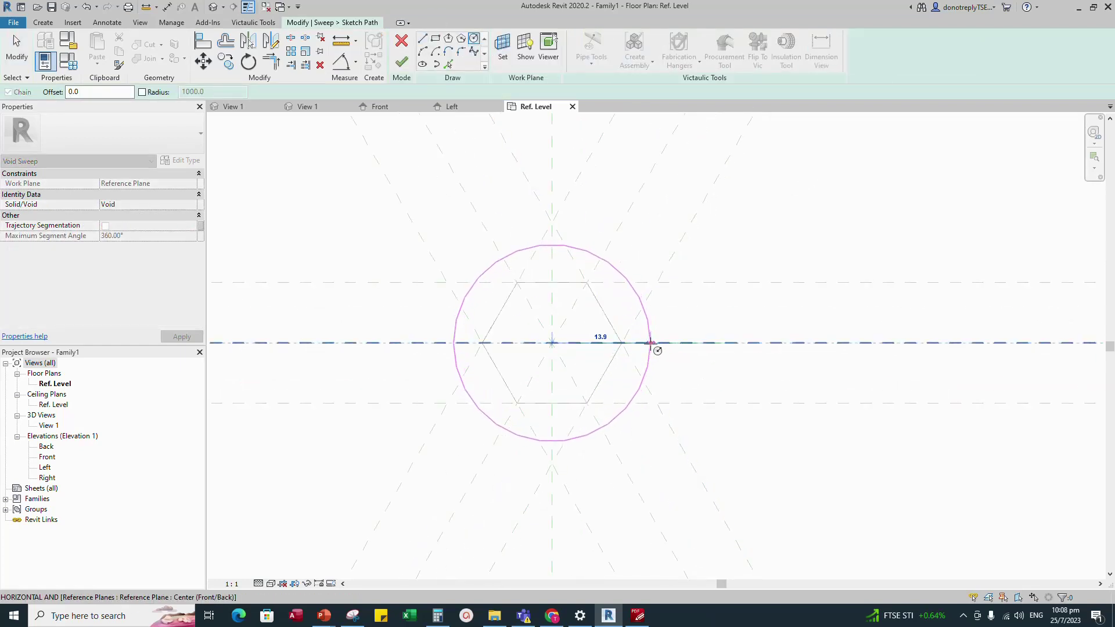
pyautogui.click(645, 343)
pyautogui.scroll(-2, 715, 348)
# - Add a diameter dimension to the circular path and set the circle's diameter to 20 mm
pyautogui.click(356, 61)
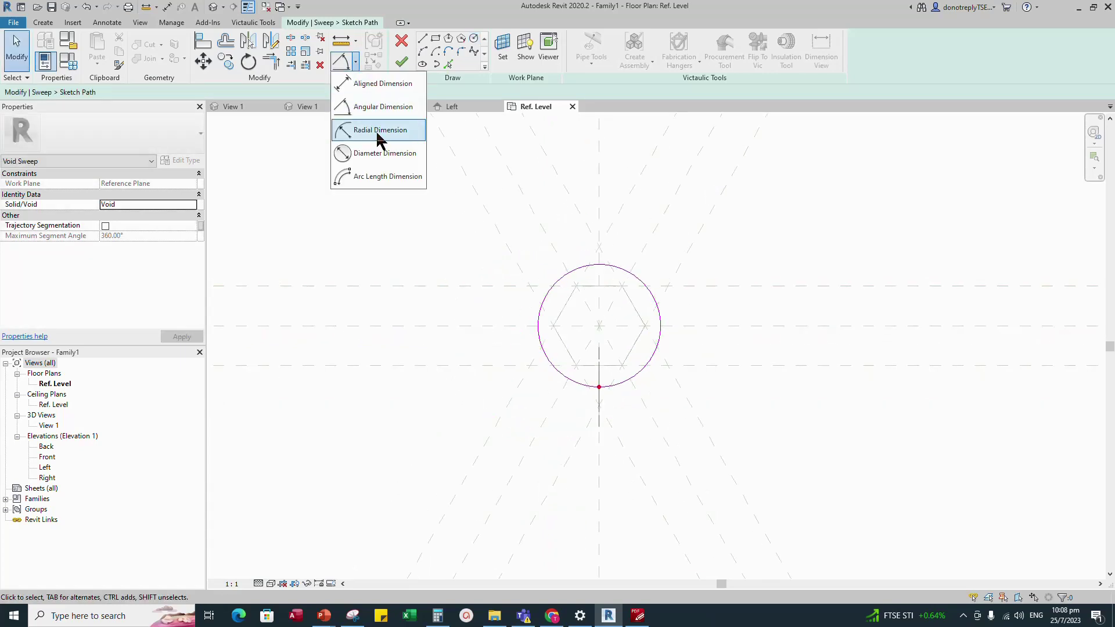
pyautogui.click(383, 157)
pyautogui.click(654, 298)
pyautogui.click(759, 306)
pyautogui.press('Escape')
pyautogui.click(648, 321)
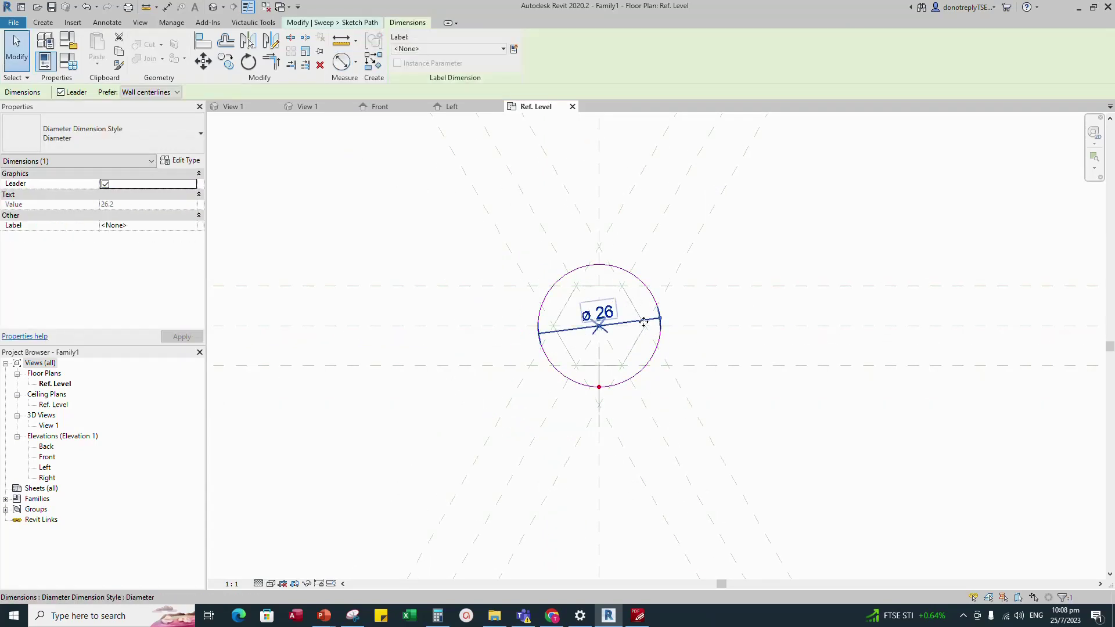
pyautogui.press('Escape')
pyautogui.click(658, 356)
pyautogui.click(599, 317)
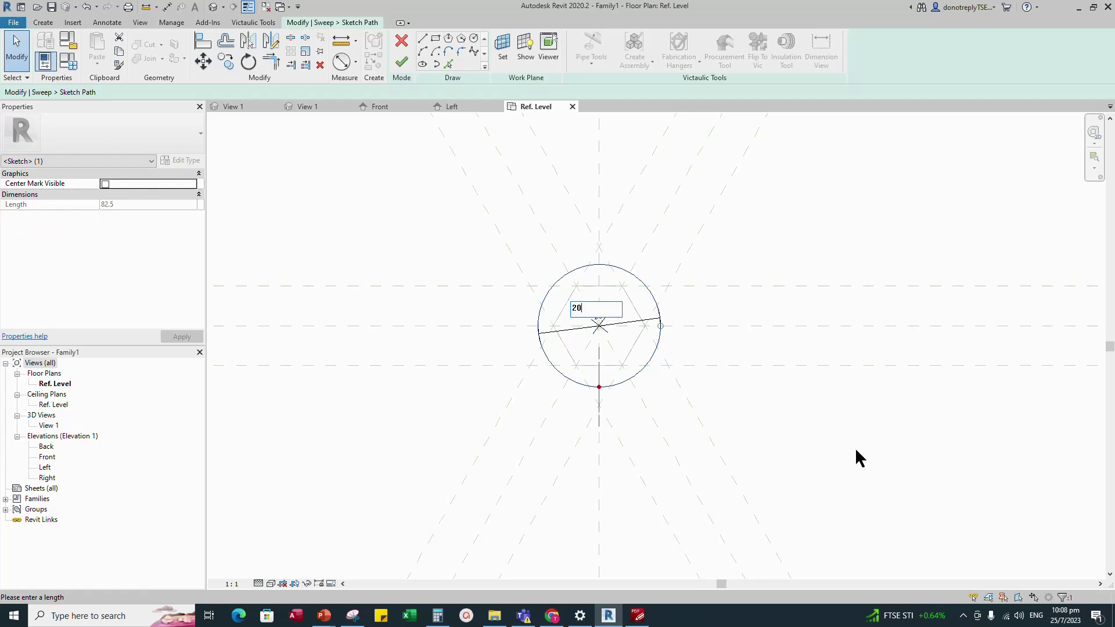
pyautogui.press('Return')
# - Label the circle's diameter dimension with the Slope Diameter parameter and finish the path sketch
pyautogui.click(625, 334)
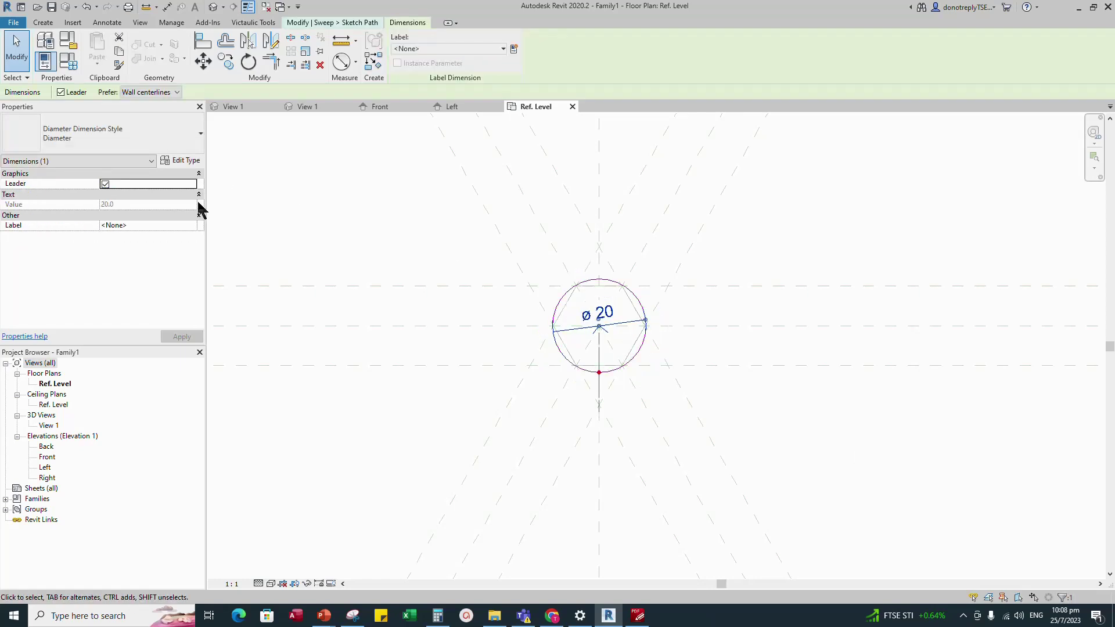
pyautogui.click(195, 228)
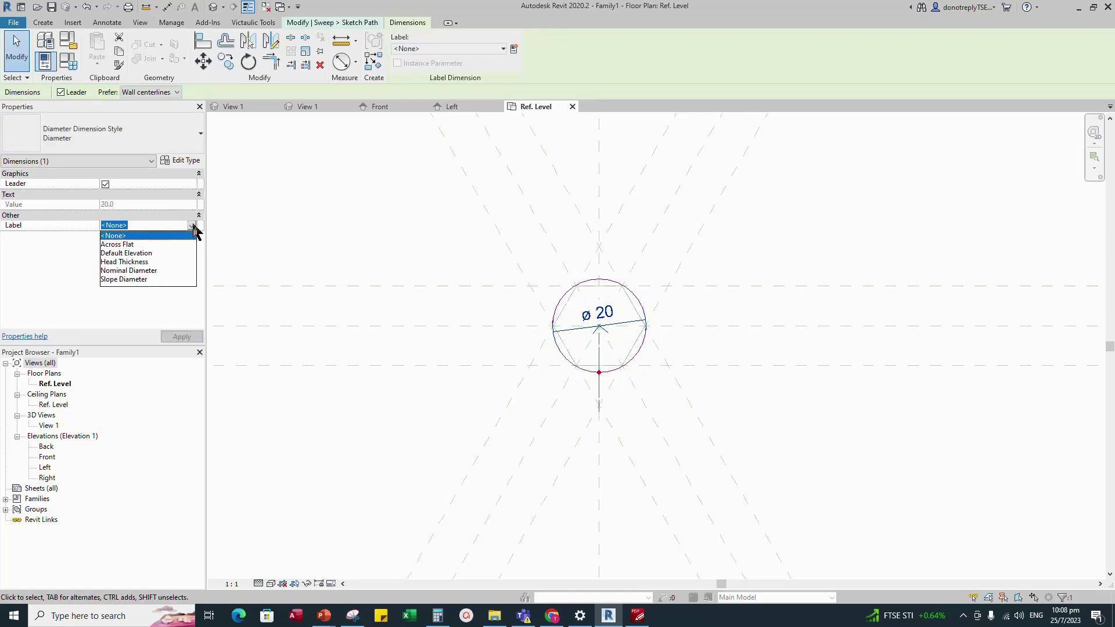
pyautogui.click(131, 279)
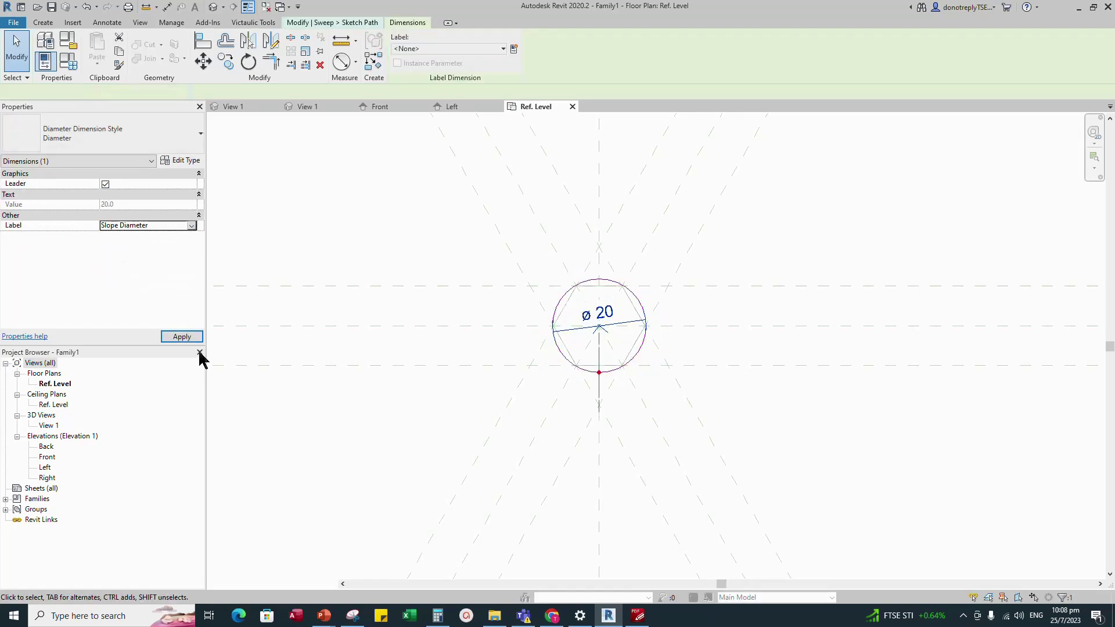
pyautogui.click(809, 482)
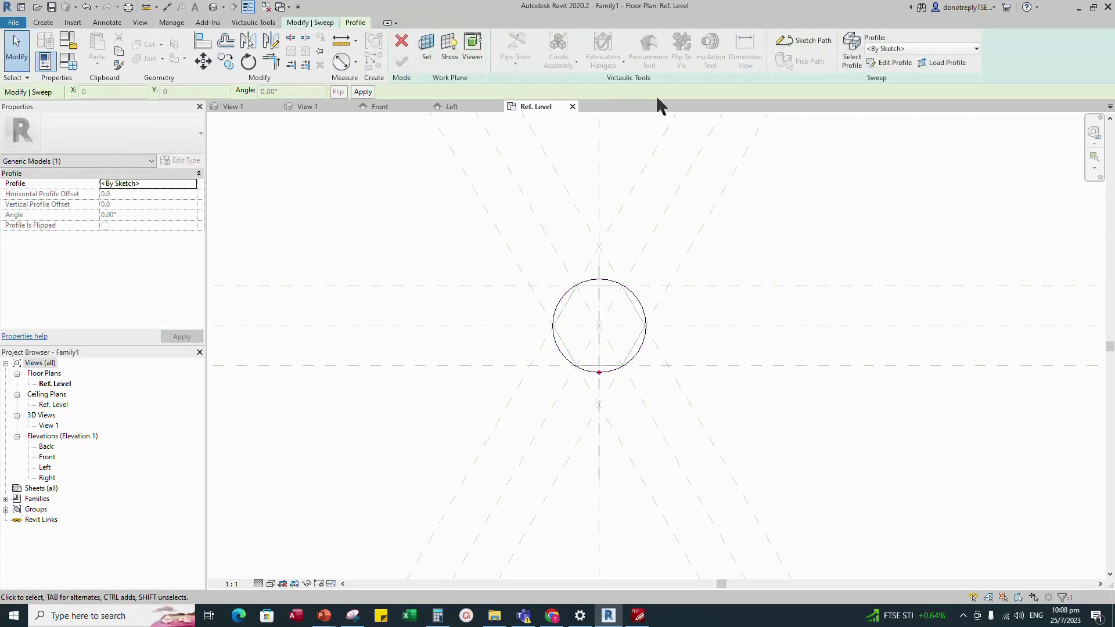
# - In the Left elevation, sketch the void profile from the nut's top corner: a 1.5 mm horizontal, an about 1.2 mm vertical and an about 30° sloped line
pyautogui.click(892, 62)
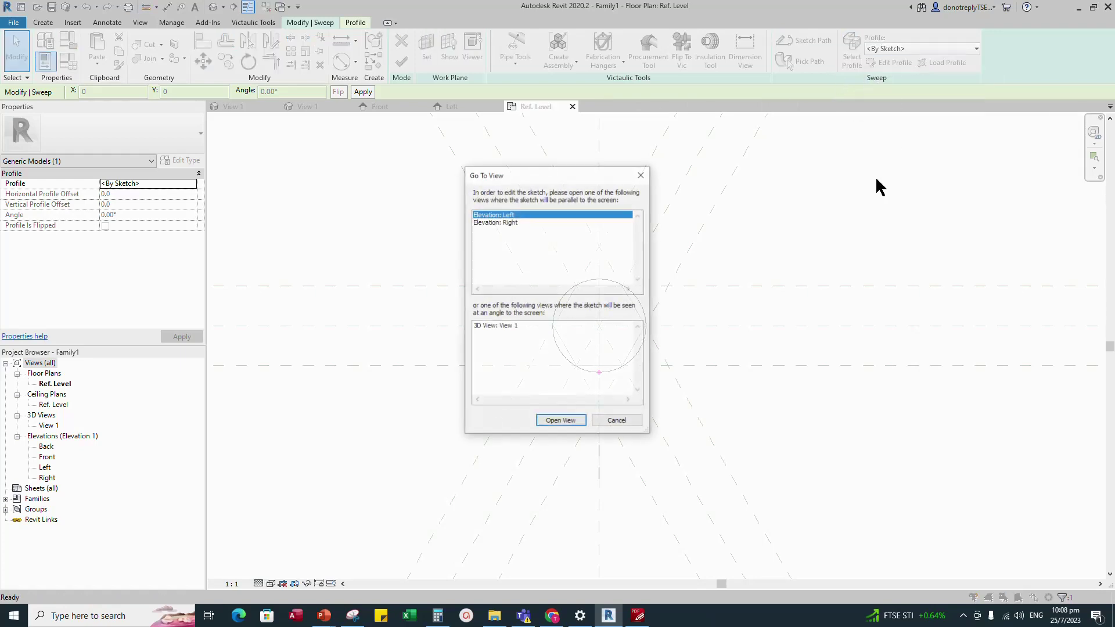
pyautogui.click(561, 422)
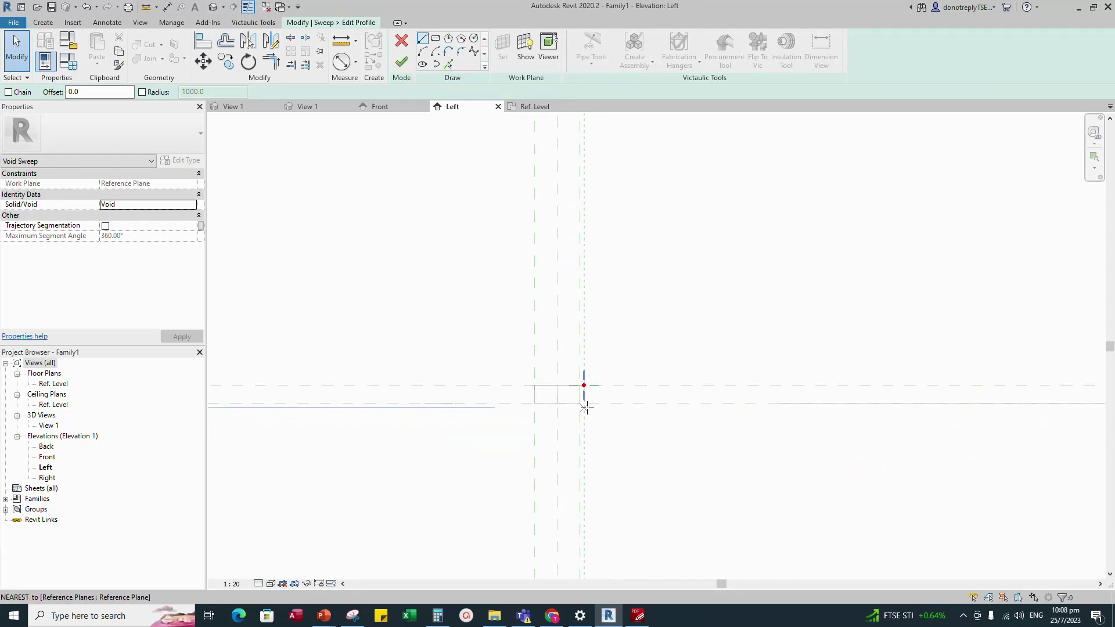
pyautogui.scroll(6, 584, 406)
pyautogui.scroll(1, 639, 384)
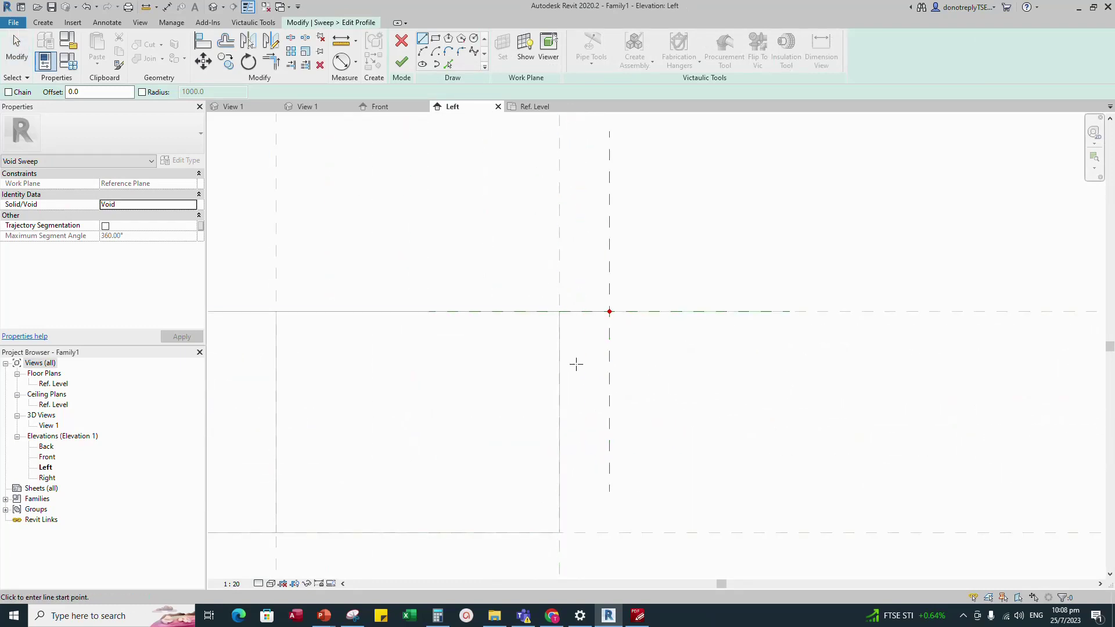
pyautogui.click(560, 311)
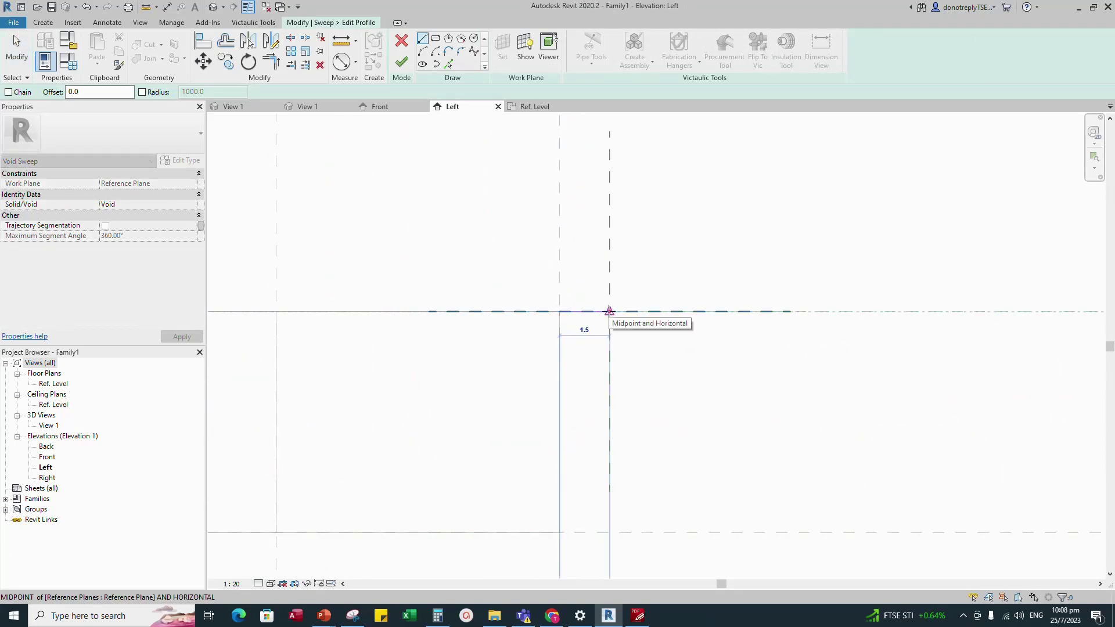
pyautogui.click(610, 311)
pyautogui.click(609, 312)
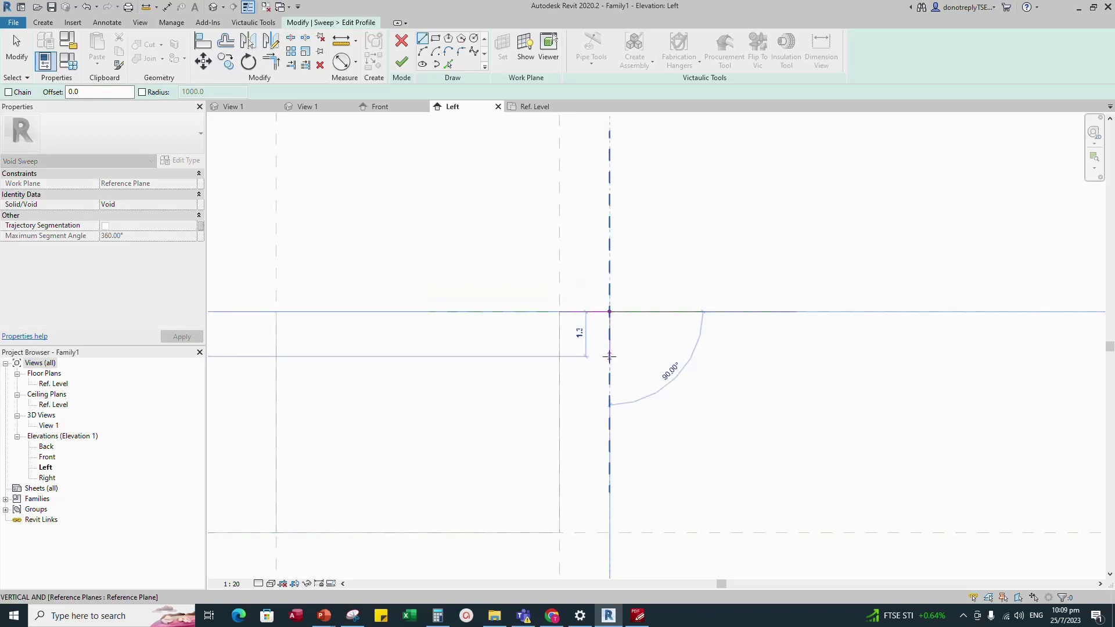
pyautogui.click(610, 356)
pyautogui.click(561, 312)
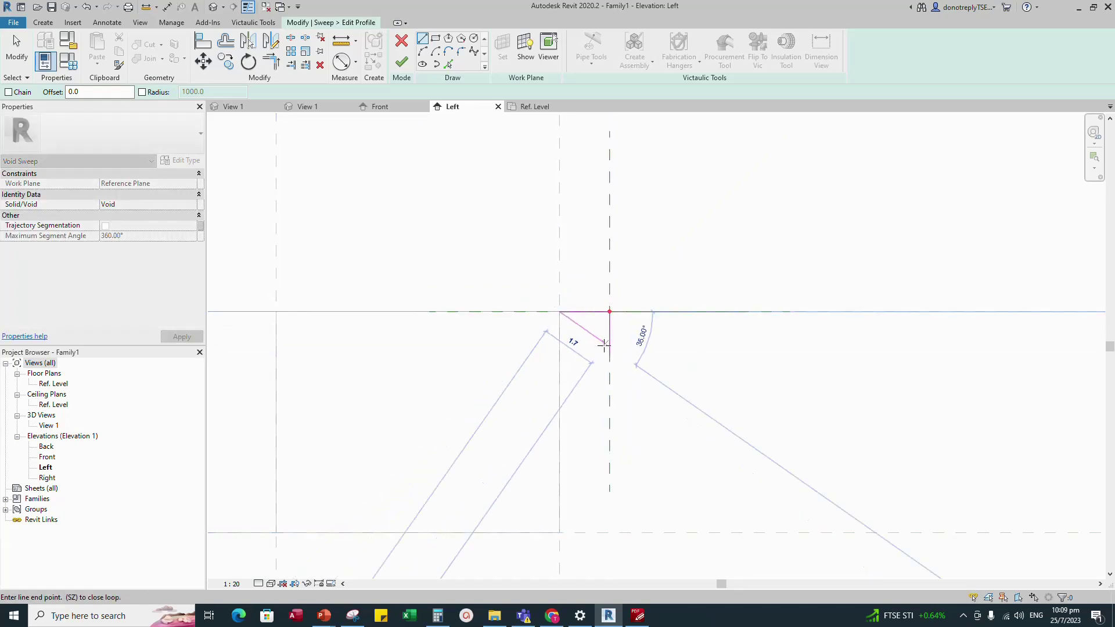
pyautogui.click(646, 362)
pyautogui.press('Escape')
pyautogui.press('Escape')
# - Add an angular dimension between the profile's horizontal line and its sloped line
pyautogui.scroll(2, 621, 368)
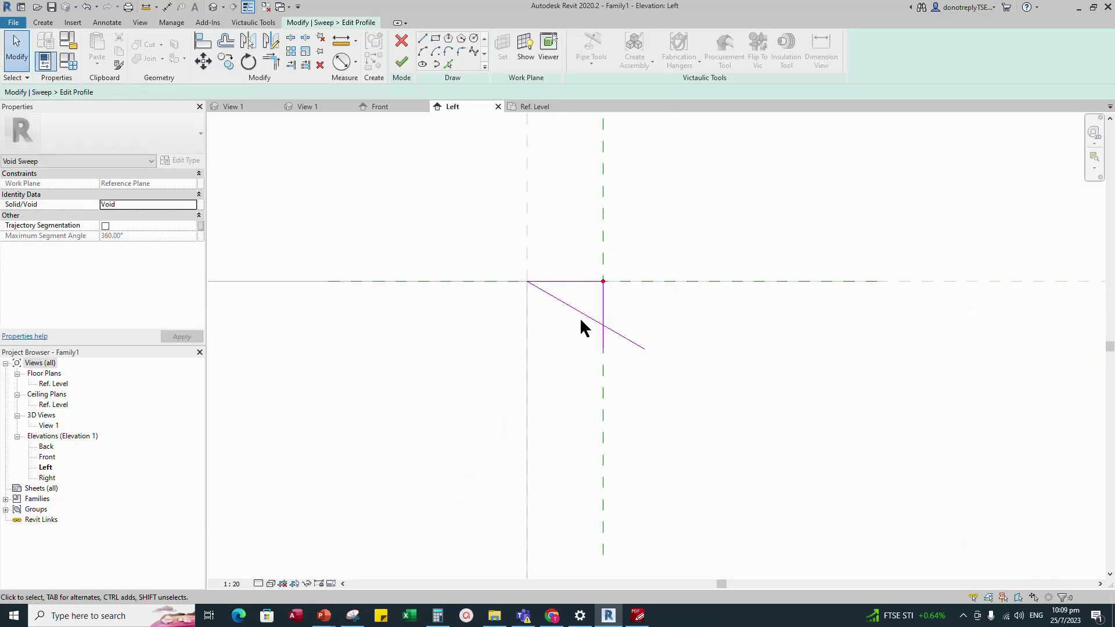
pyautogui.click(356, 62)
pyautogui.click(383, 130)
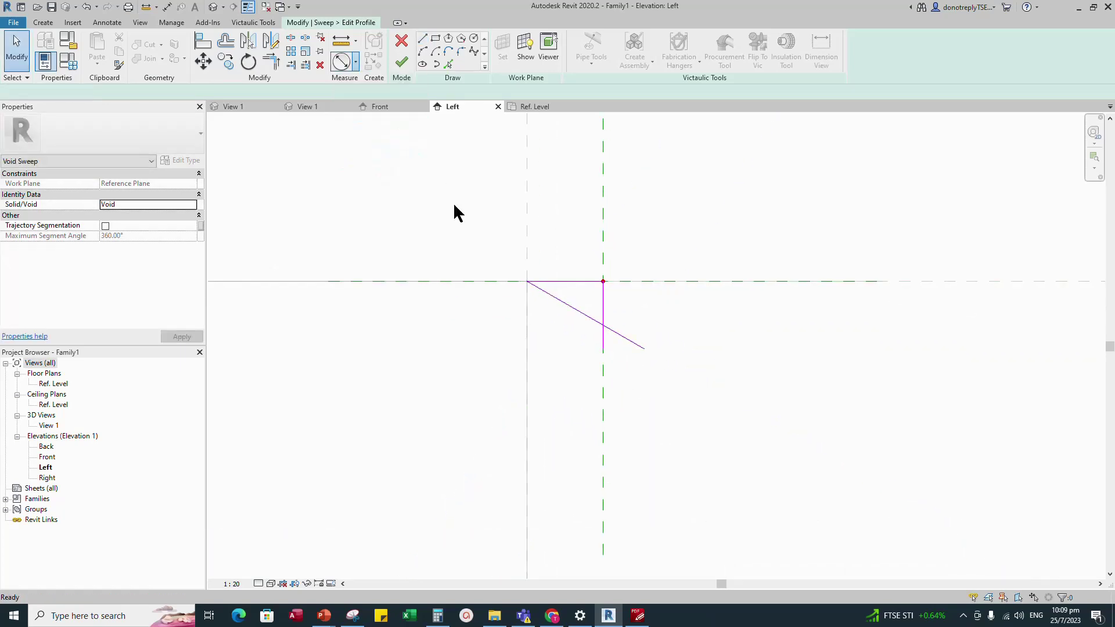
pyautogui.click(582, 283)
pyautogui.click(588, 314)
pyautogui.scroll(-8, 597, 317)
pyautogui.scroll(-4, 811, 376)
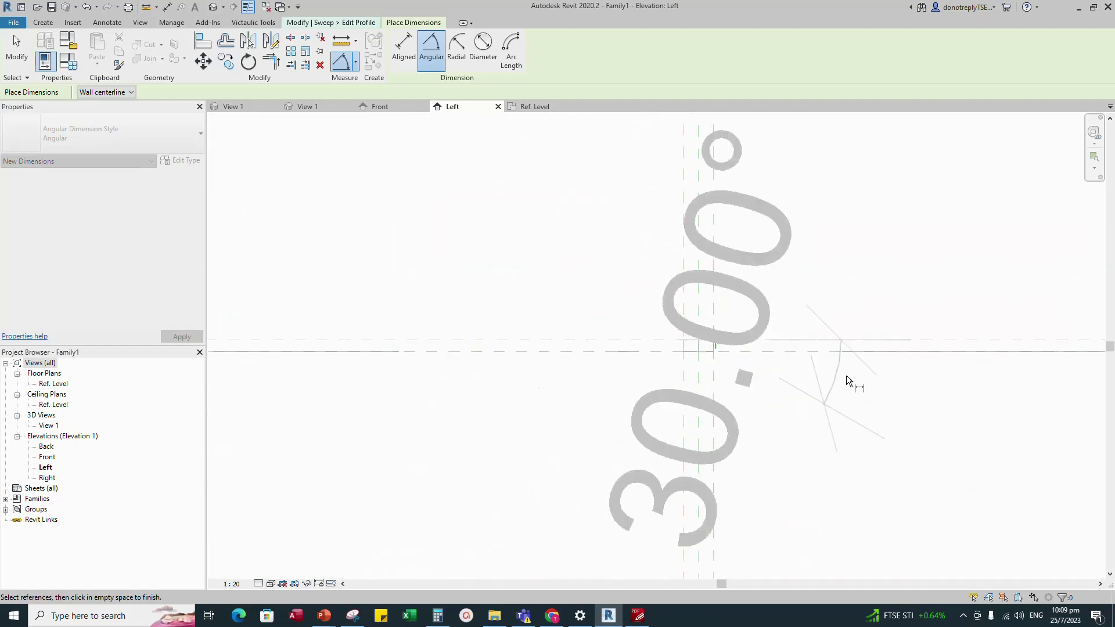
pyautogui.click(1007, 417)
pyautogui.press('Escape')
pyautogui.press('Escape')
# - Set the Left elevation's view scale to 1 : 1
pyautogui.click(258, 585)
pyautogui.click(231, 585)
pyautogui.click(231, 584)
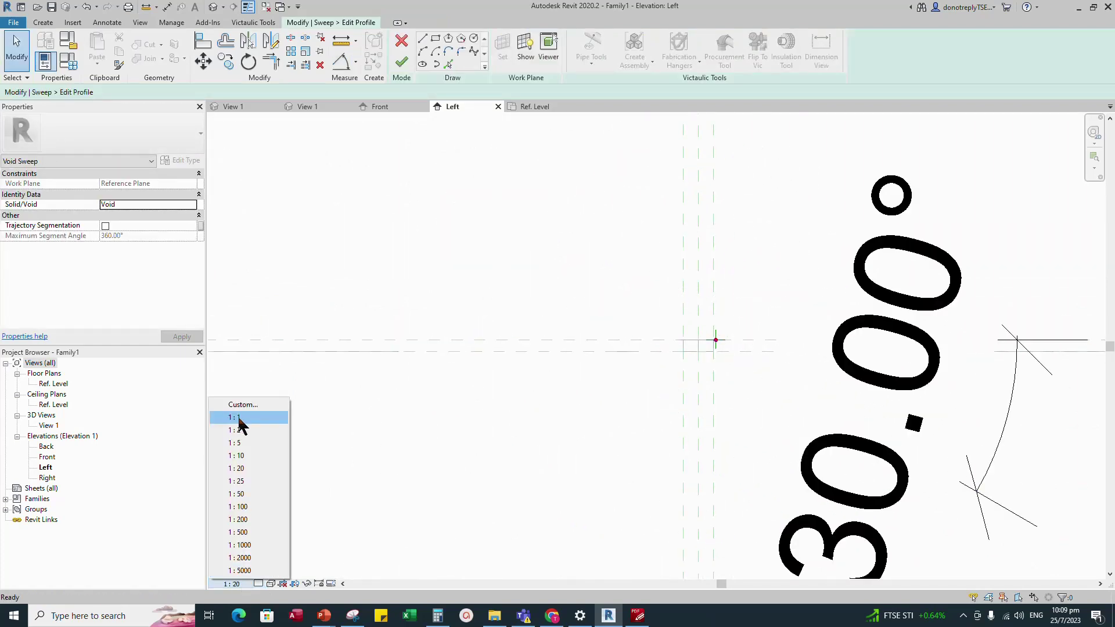
pyautogui.click(241, 424)
# - Move the void profile's 30° angular dimension closer to the nut's top corner
pyautogui.moveTo(881, 443); pyautogui.dragTo(662, 360)
pyautogui.scroll(5, 645, 356)
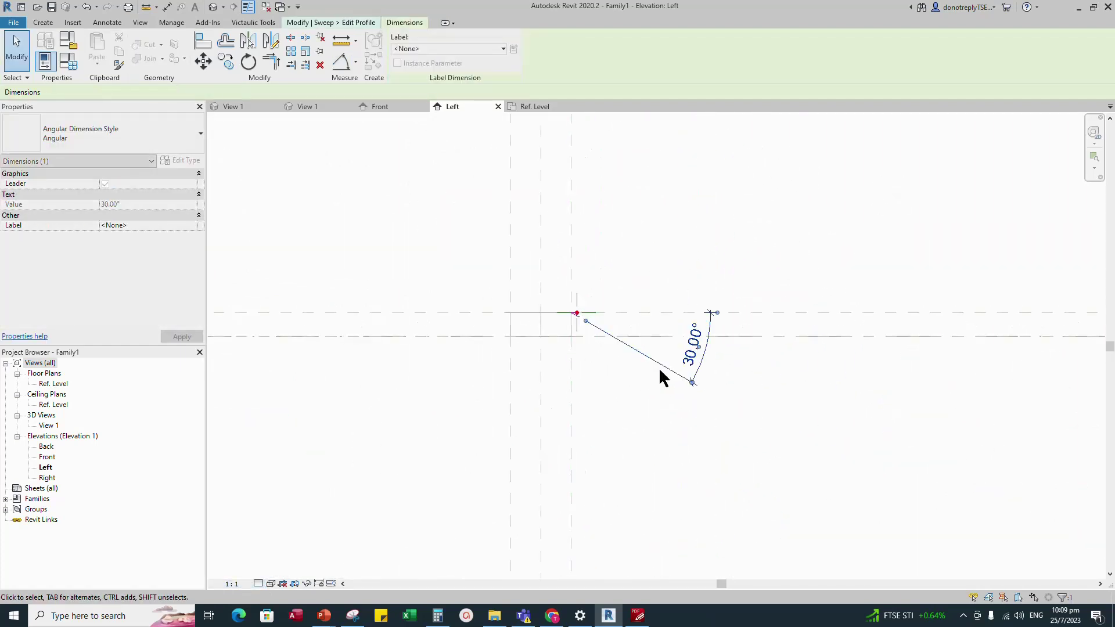
pyautogui.click(668, 379)
pyautogui.click(737, 359)
pyautogui.moveTo(736, 359); pyautogui.dragTo(629, 334)
pyautogui.moveTo(540, 318); pyautogui.dragTo(519, 316, button='middle')
pyautogui.click(647, 322)
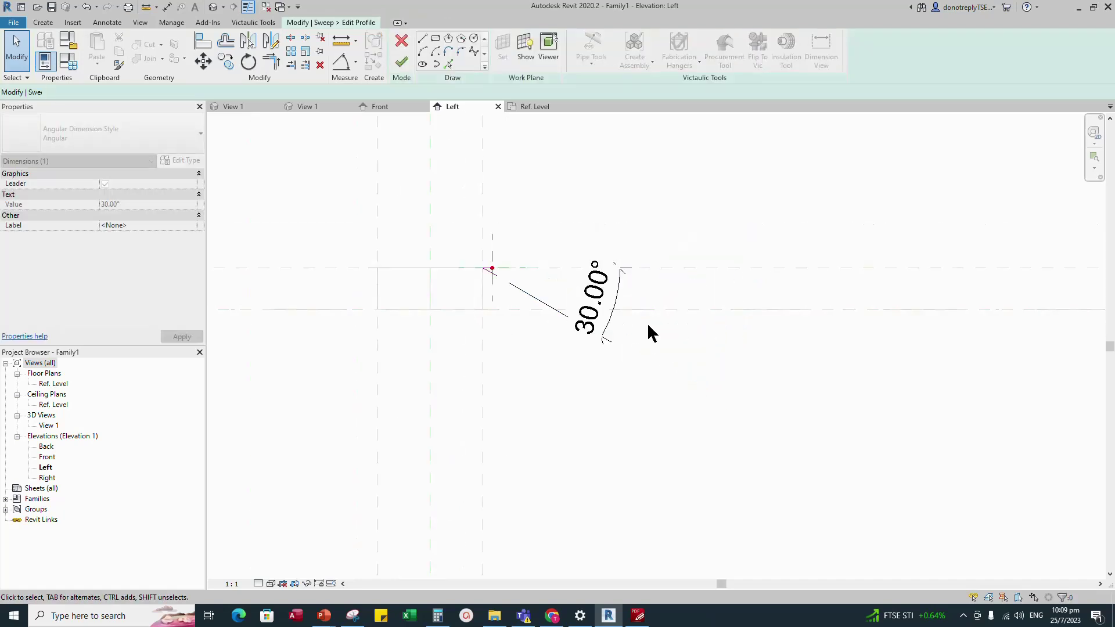
pyautogui.click(612, 305)
pyautogui.scroll(-8, 615, 334)
pyautogui.scroll(5, 522, 281)
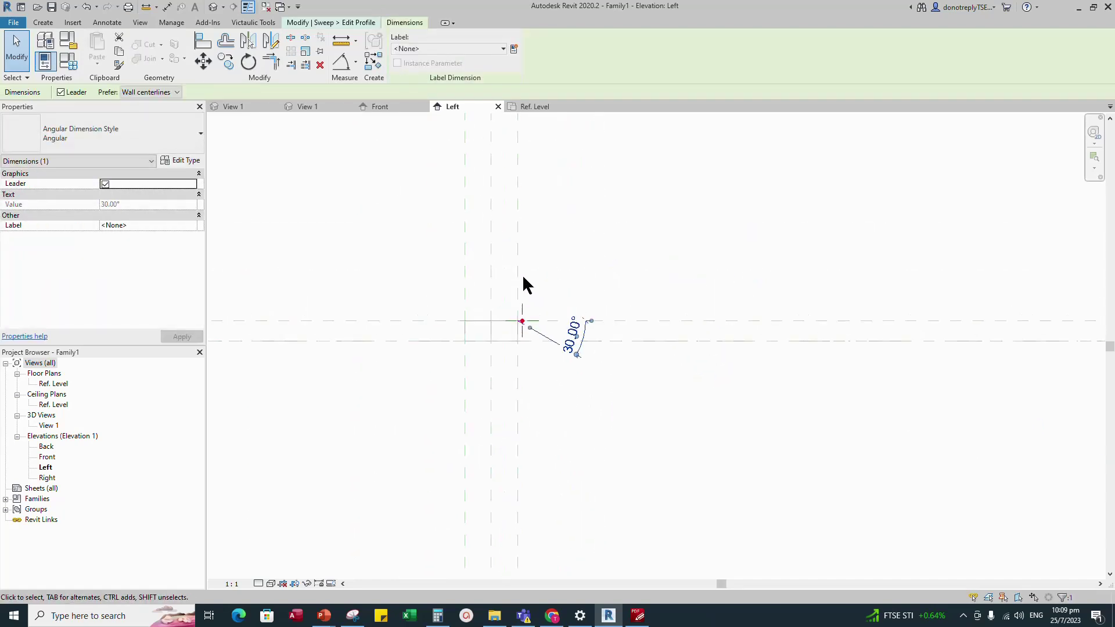
# - Align and lock the sloped line's upper end to the reference planes along the nut's side and top
pyautogui.click(196, 45)
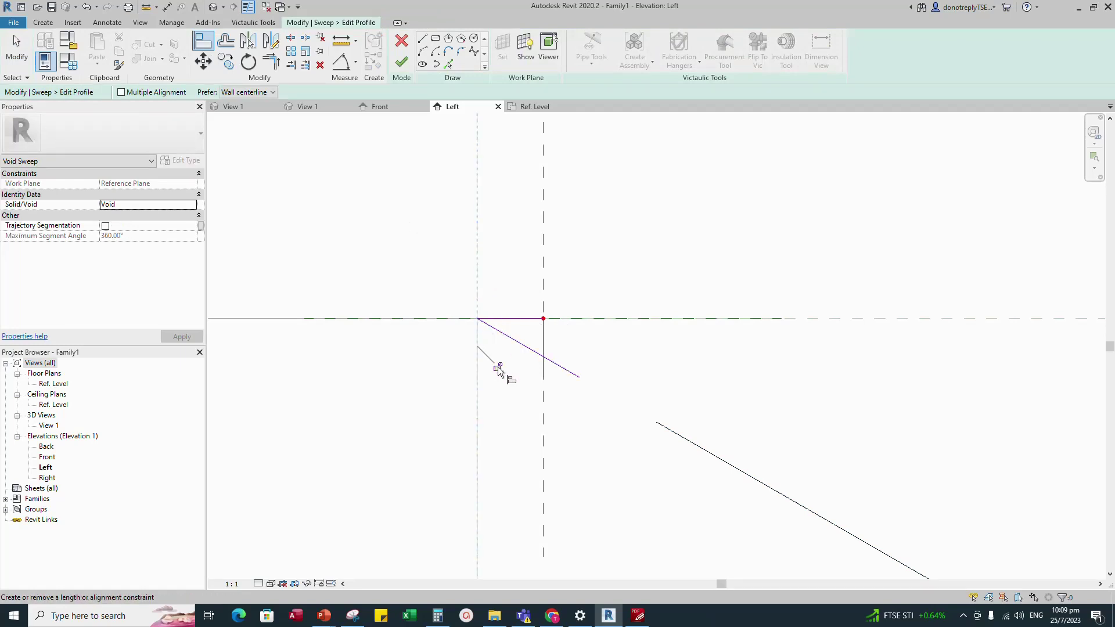
pyautogui.click(894, 318)
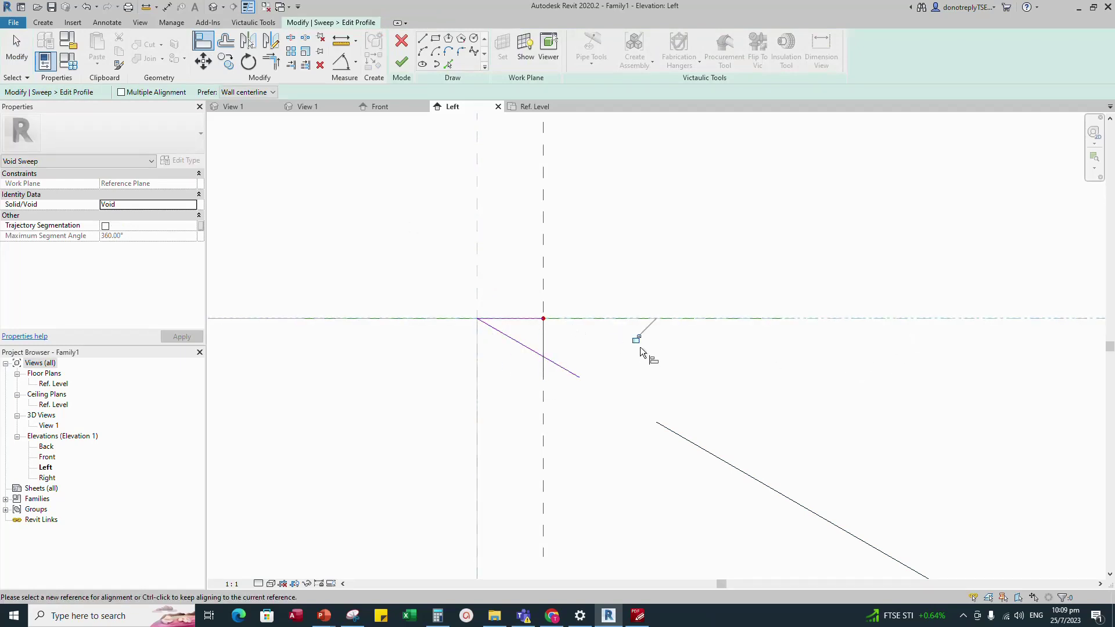
pyautogui.scroll(3, 540, 376)
# - Trim the profile's sloped and vertical lines to a corner so the triangle is closed
pyautogui.click(291, 65)
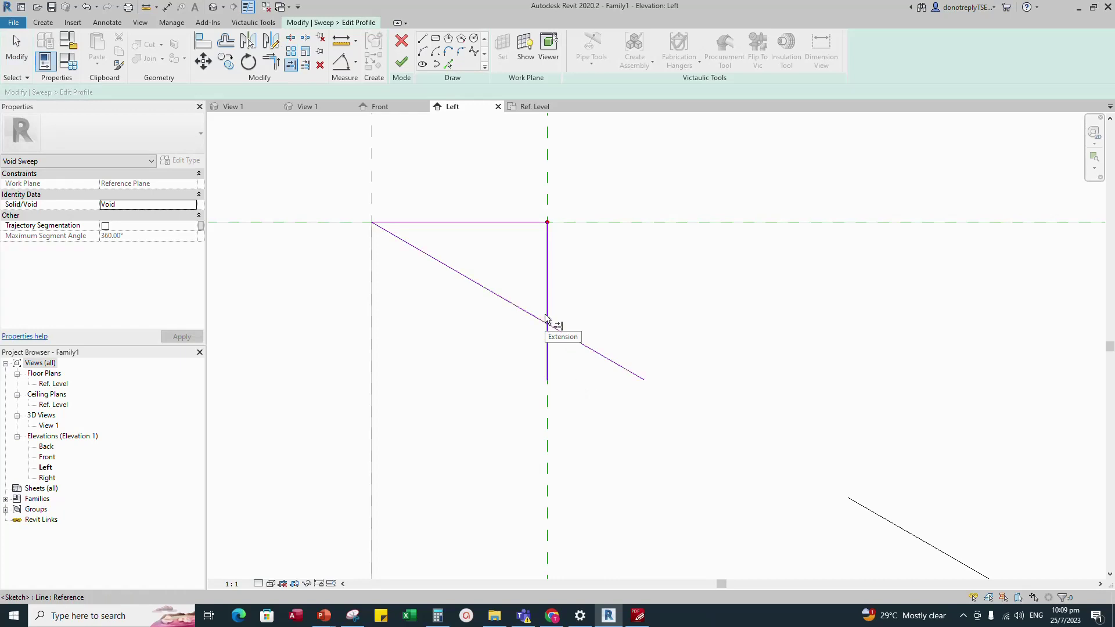
pyautogui.click(540, 326)
pyautogui.click(549, 308)
pyautogui.press('Escape')
pyautogui.scroll(-8, 581, 373)
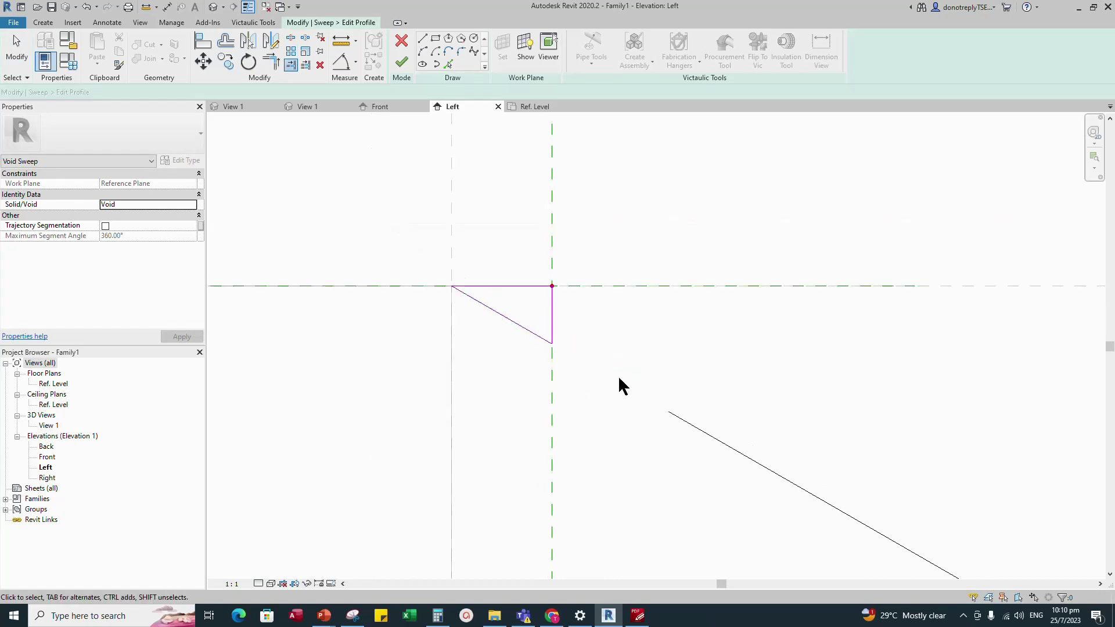
# - Finish the profile and the void sweep, and inspect the nut's chamfered top edge in the 3D view
pyautogui.scroll(3, 514, 317)
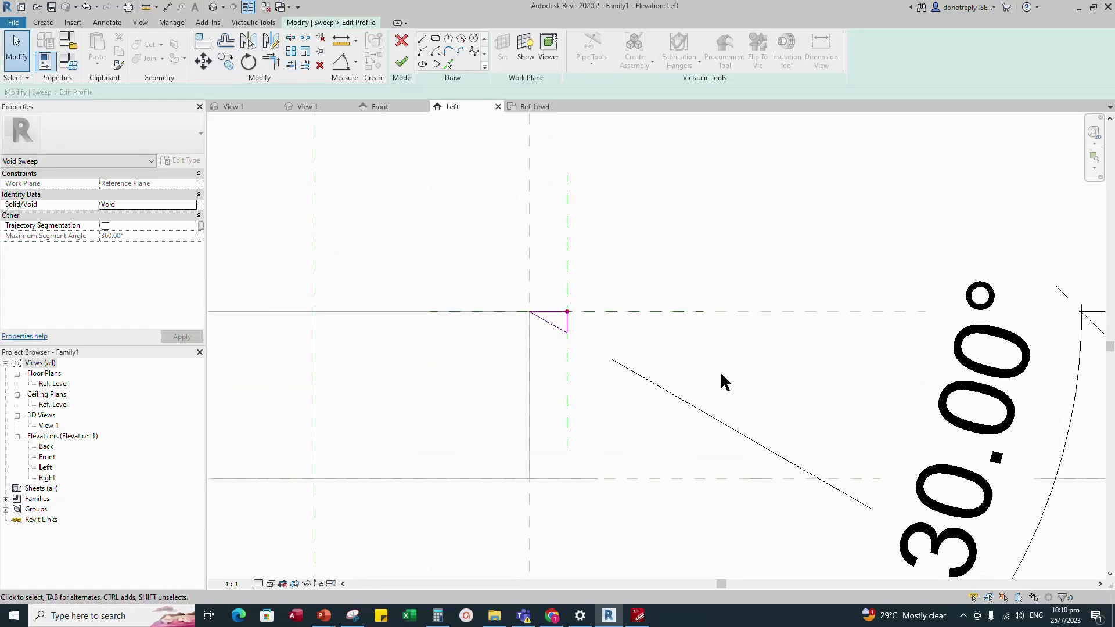
pyautogui.click(401, 62)
pyautogui.click(396, 58)
pyautogui.click(767, 372)
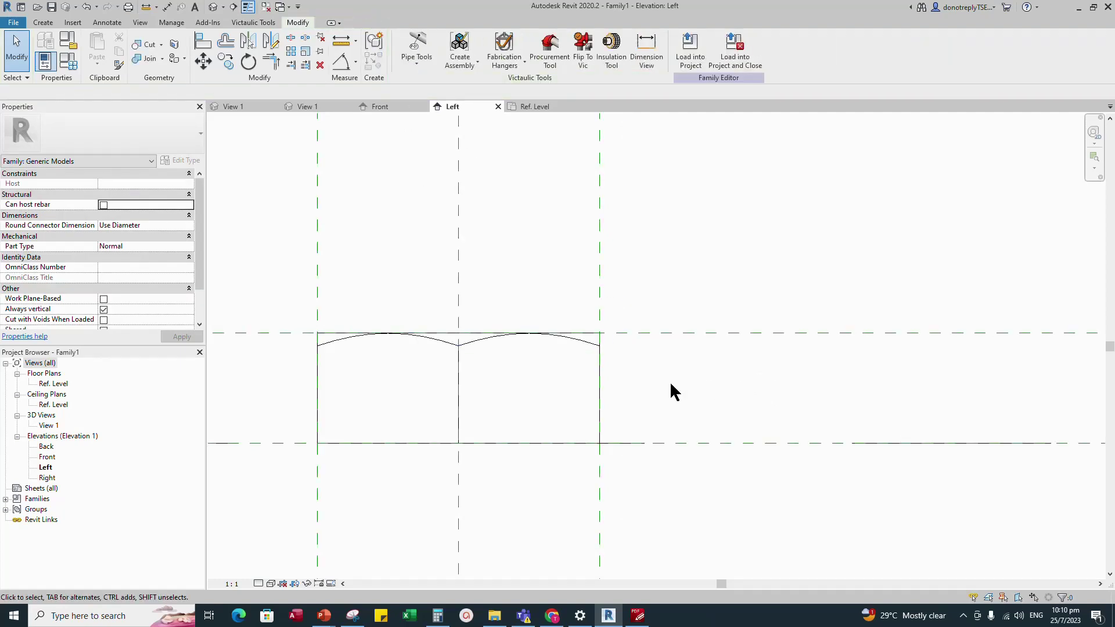
pyautogui.scroll(-2, 671, 382)
pyautogui.click(324, 108)
pyautogui.scroll(-2, 657, 384)
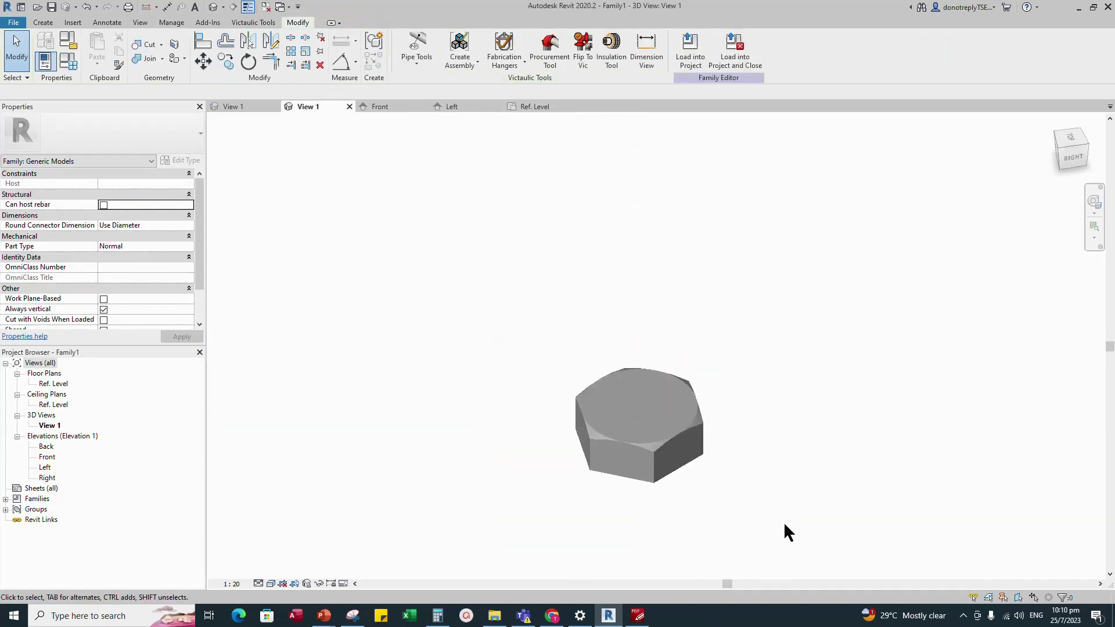
pyautogui.scroll(3, 707, 497)
pyautogui.scroll(-2, 845, 510)
pyautogui.scroll(2, 464, 465)
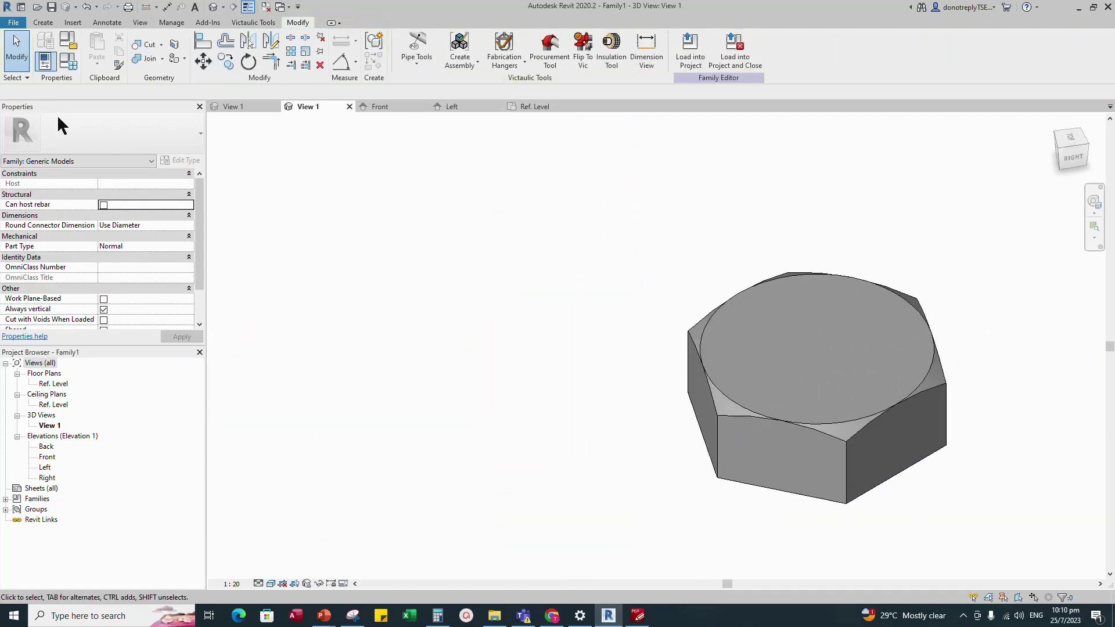
# - Test the family with a Nominal Diameter of 16 and restore the parameter to 10
pyautogui.click(68, 60)
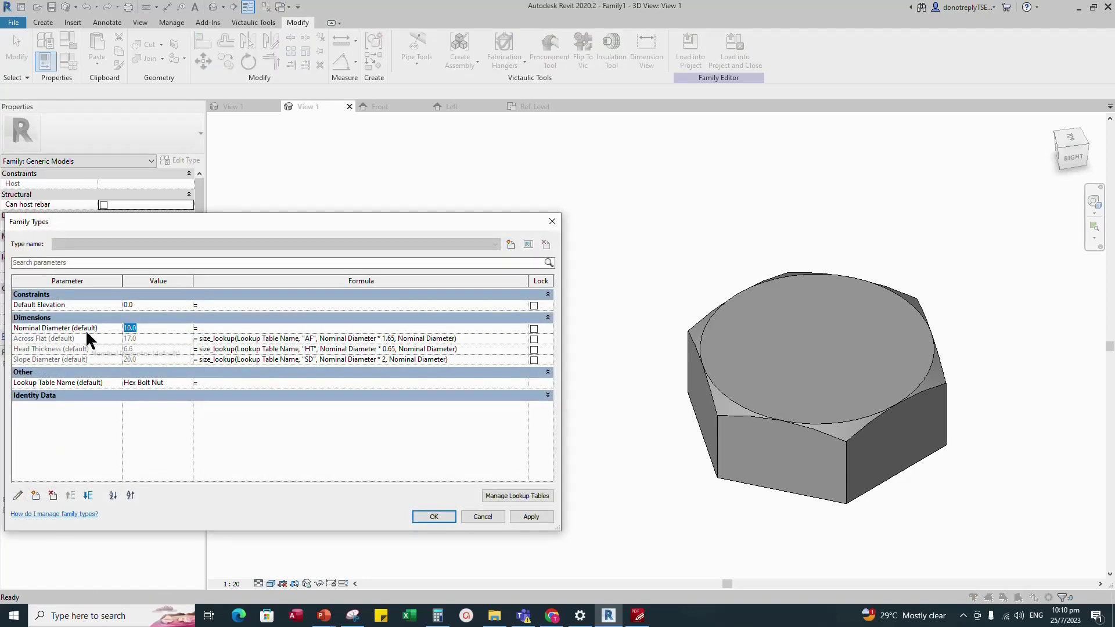
pyautogui.write('16')
pyautogui.click(533, 516)
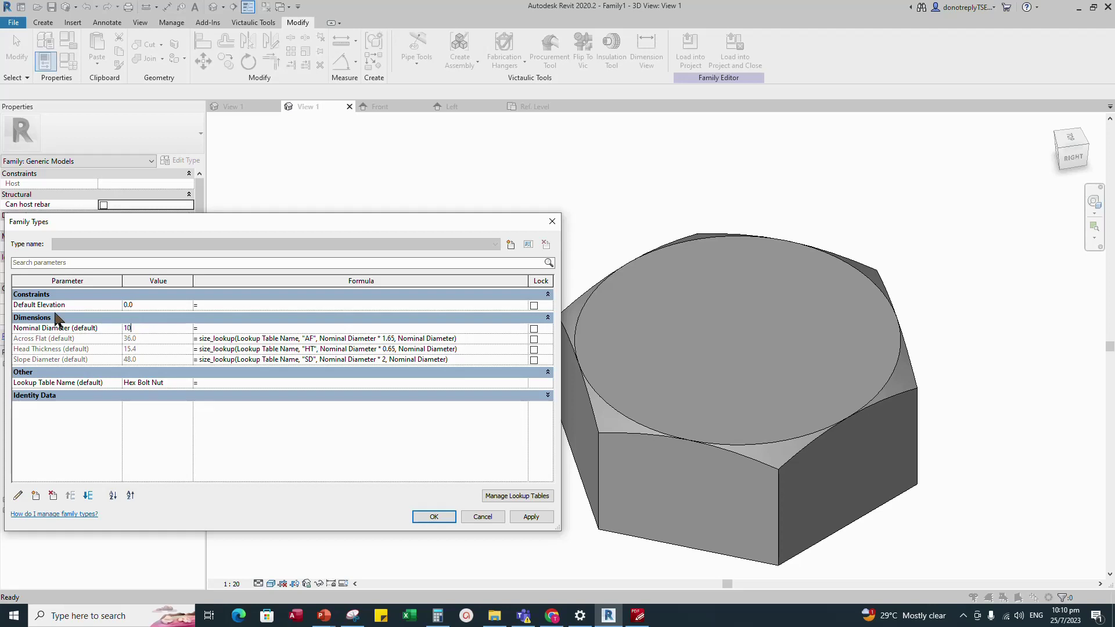
pyautogui.click(434, 516)
# - Start a second void sweep from the Front elevation, pick the Ref. Level as its work plane and open the Ref. Level floor plan
pyautogui.click(378, 108)
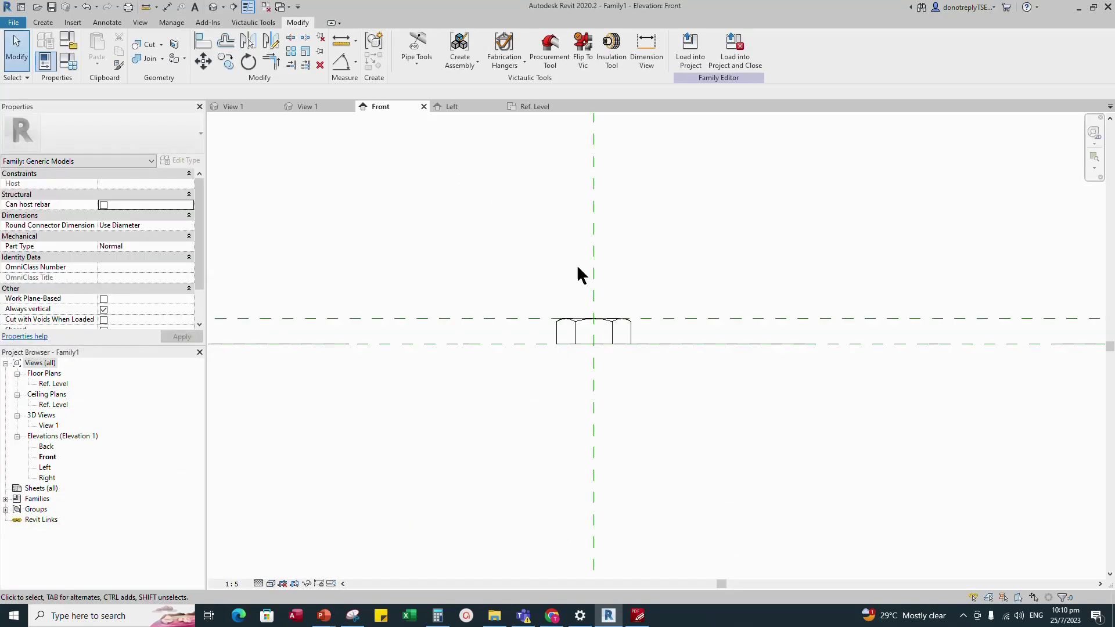
pyautogui.click(43, 22)
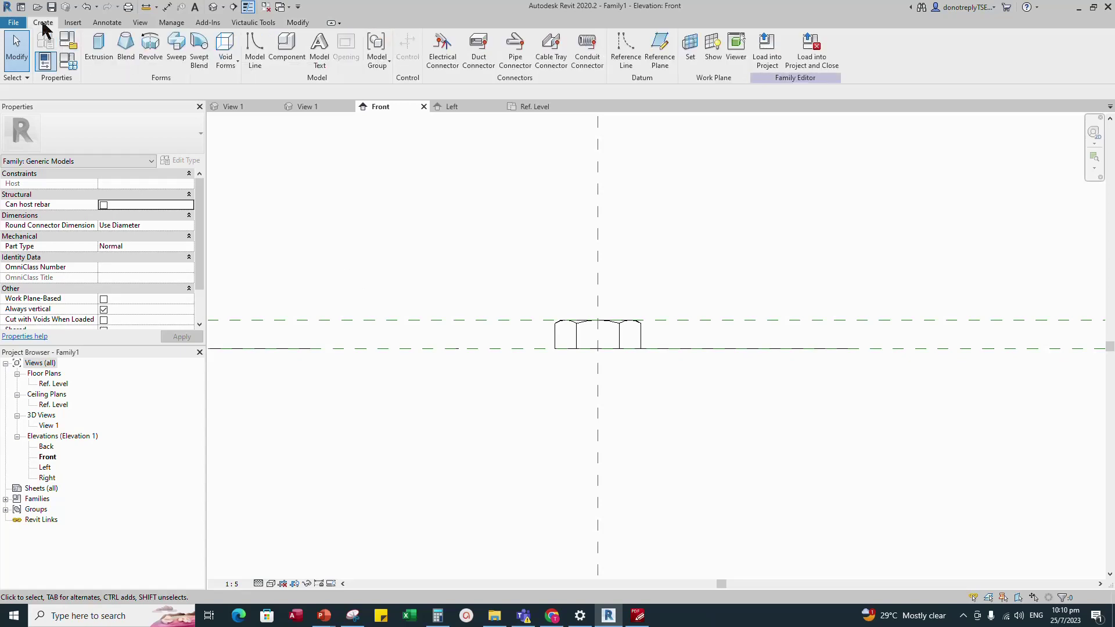
pyautogui.click(231, 66)
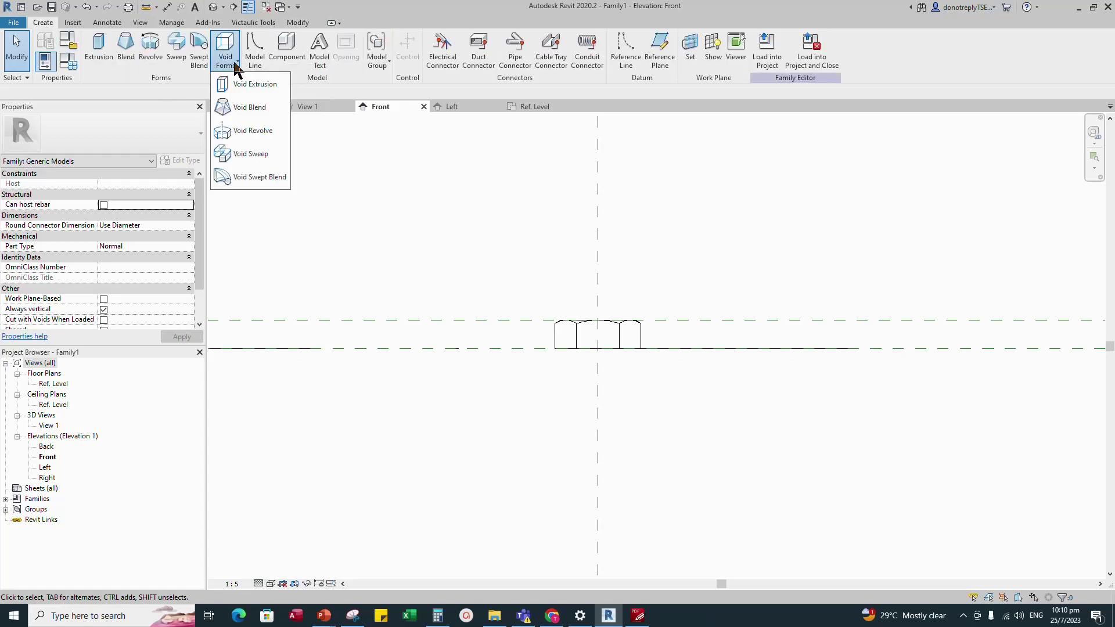
pyautogui.click(264, 155)
pyautogui.click(427, 49)
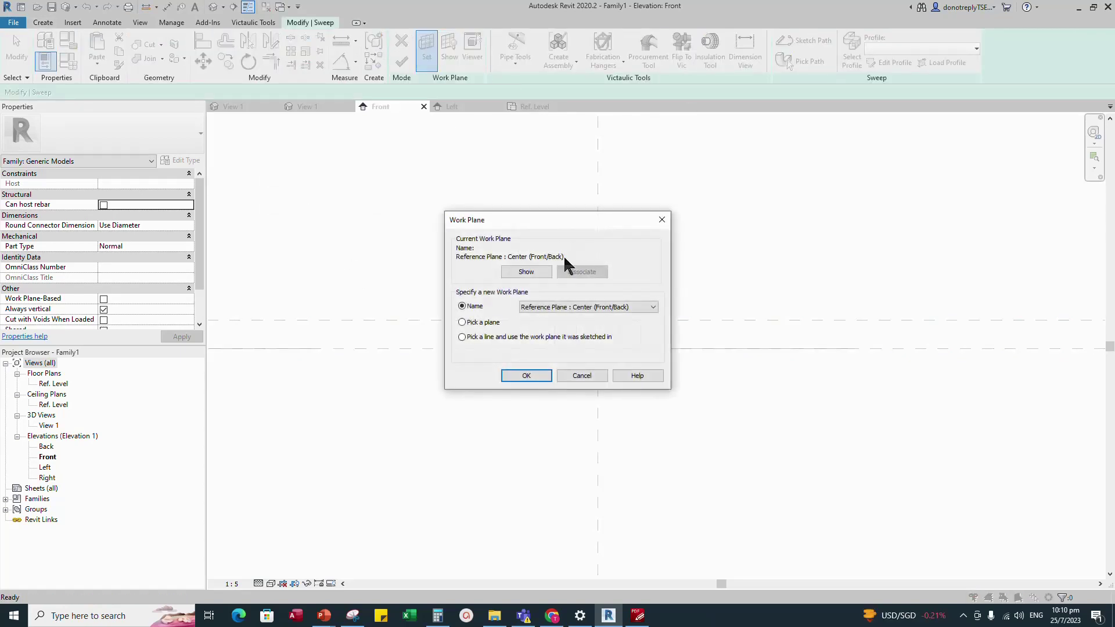
pyautogui.click(462, 322)
pyautogui.click(540, 376)
pyautogui.click(408, 350)
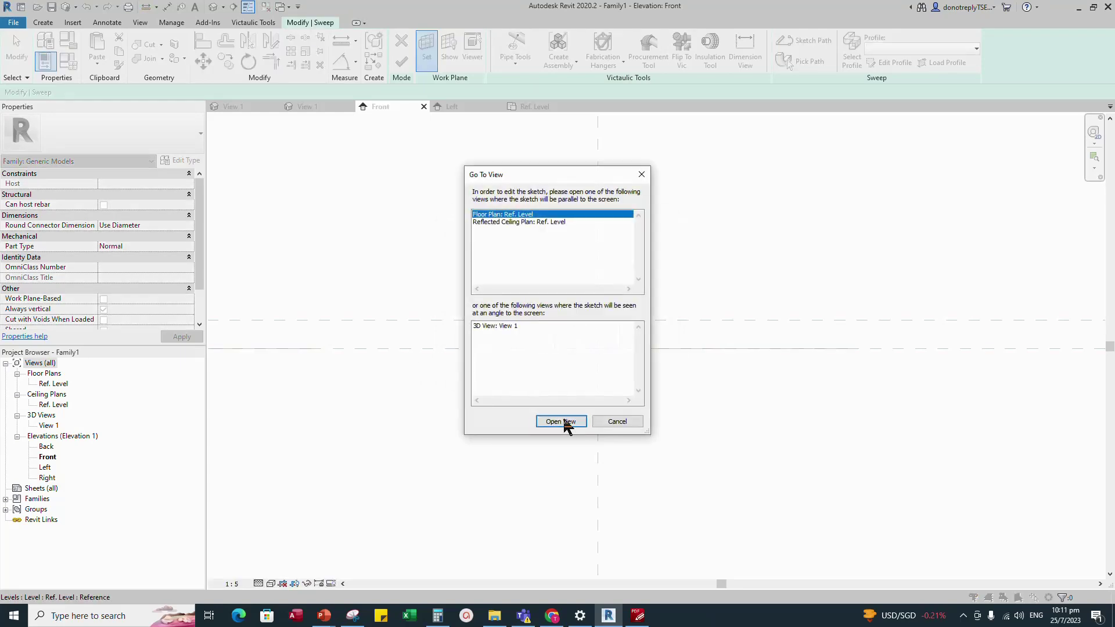
pyautogui.click(562, 423)
# - Sketch a circular sweep path about 21 mm in diameter, centred on the nut and just outside the hexagon's corners
pyautogui.click(324, 23)
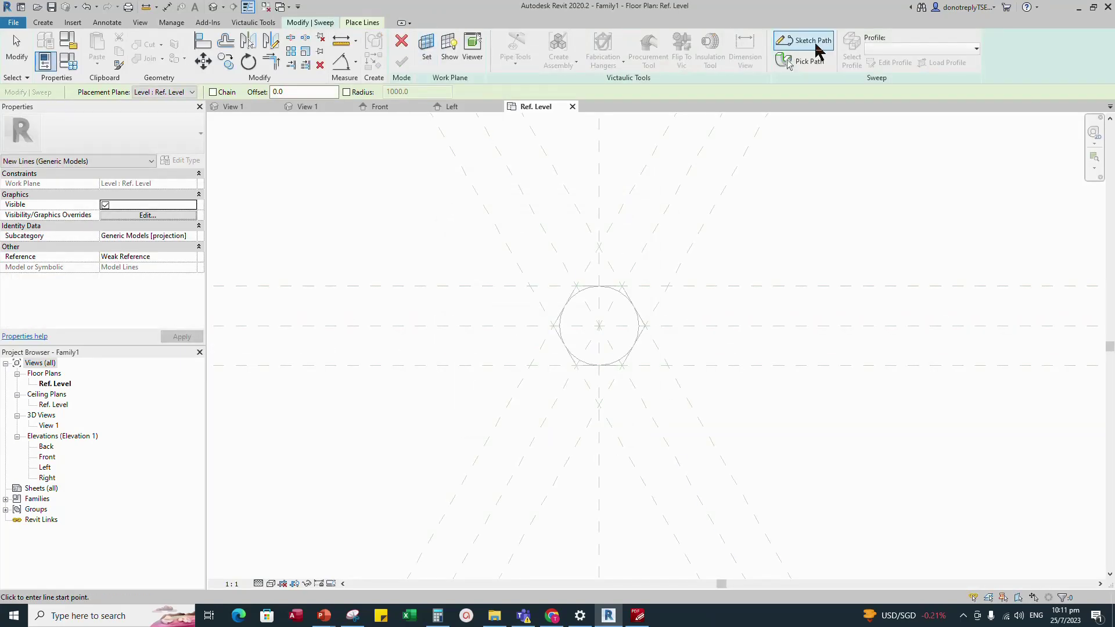
pyautogui.click(807, 41)
pyautogui.click(474, 38)
pyautogui.scroll(2, 653, 331)
pyautogui.click(573, 323)
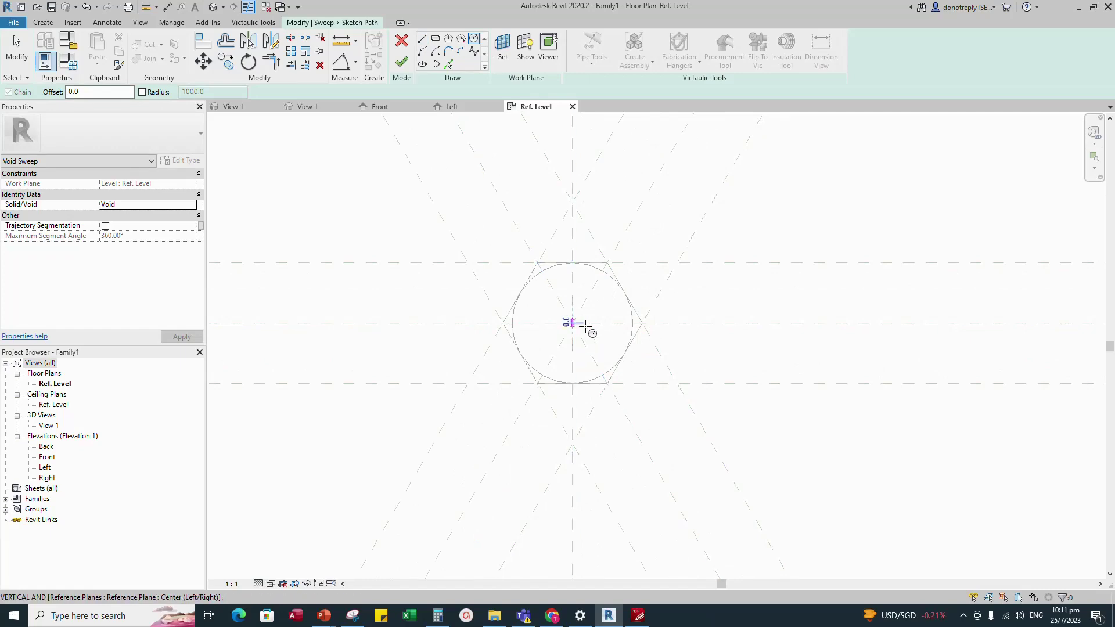
pyautogui.scroll(3, 653, 330)
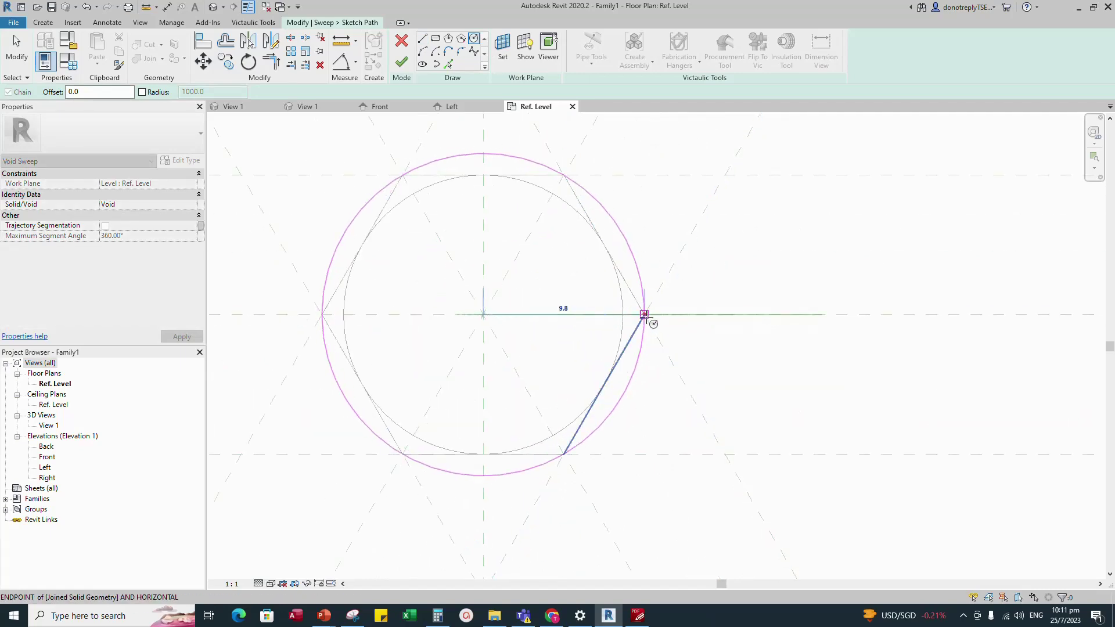
pyautogui.scroll(1, 653, 319)
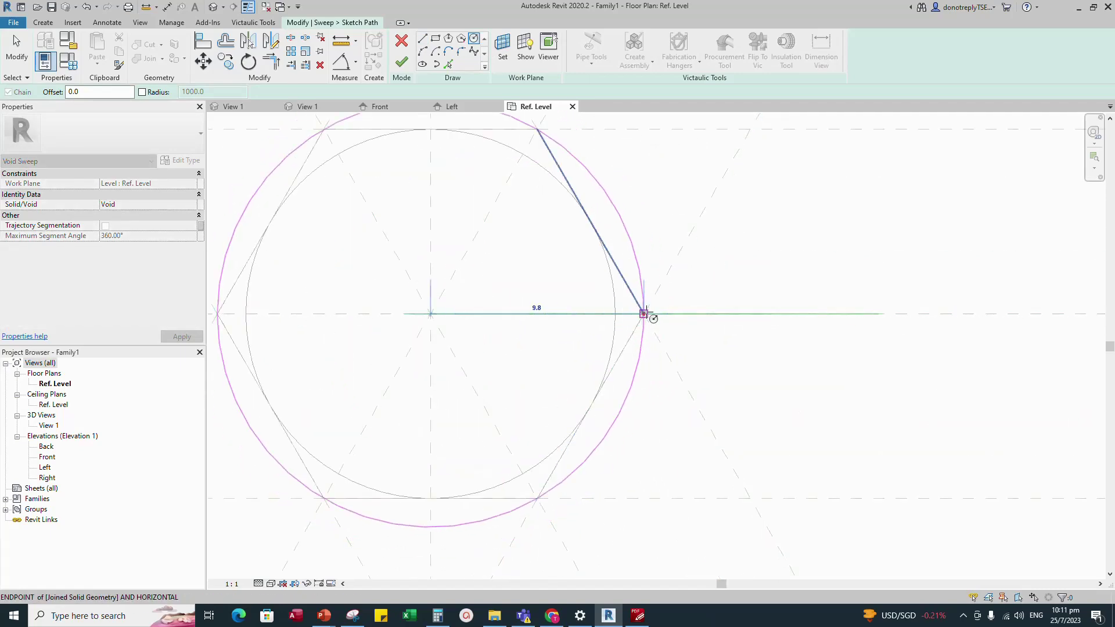
pyautogui.click(654, 314)
pyautogui.scroll(-3, 711, 313)
pyautogui.press('Escape')
# - Add a diameter dimension to the second sweep's circular path and set the circle's diameter to 20 mm
pyautogui.click(355, 63)
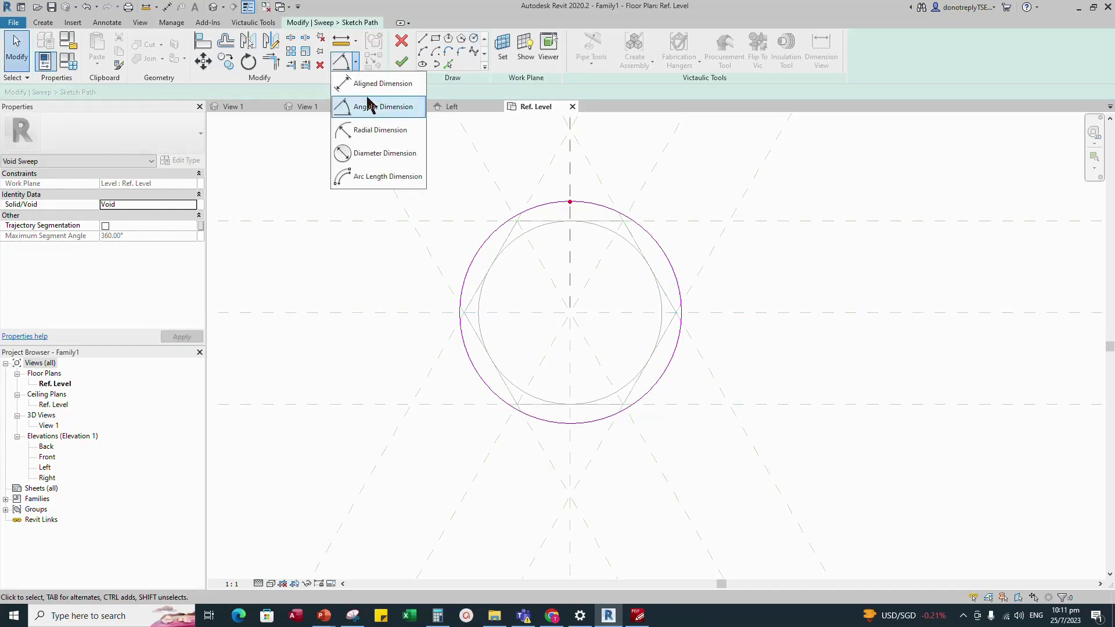
pyautogui.click(378, 156)
pyautogui.click(669, 263)
pyautogui.click(695, 287)
pyautogui.press('Escape')
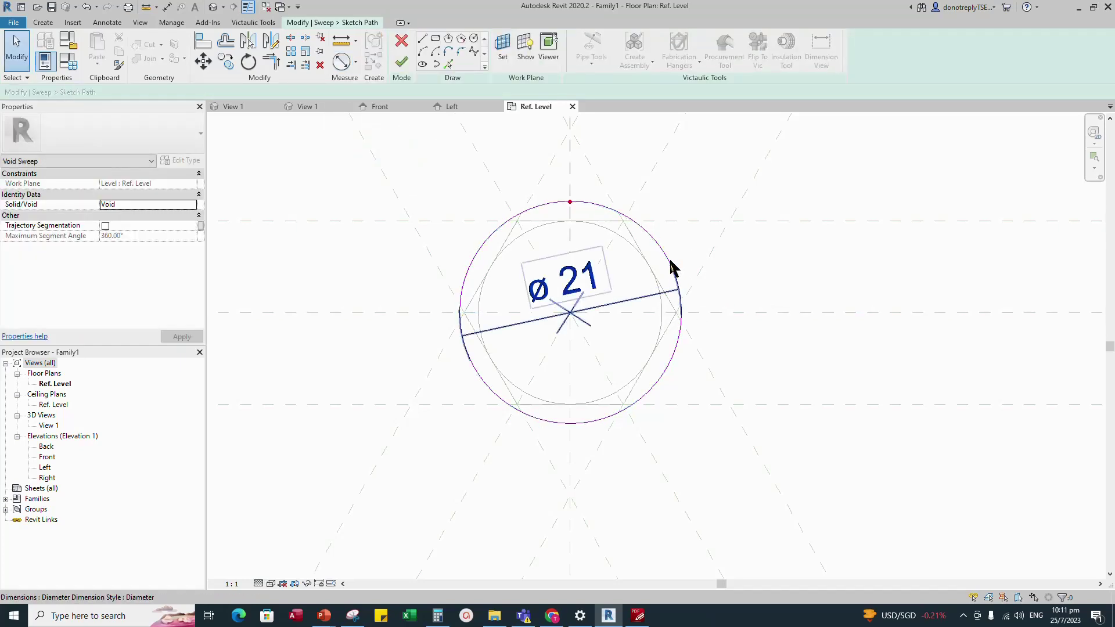
pyautogui.click(672, 266)
pyautogui.doubleClick(567, 295)
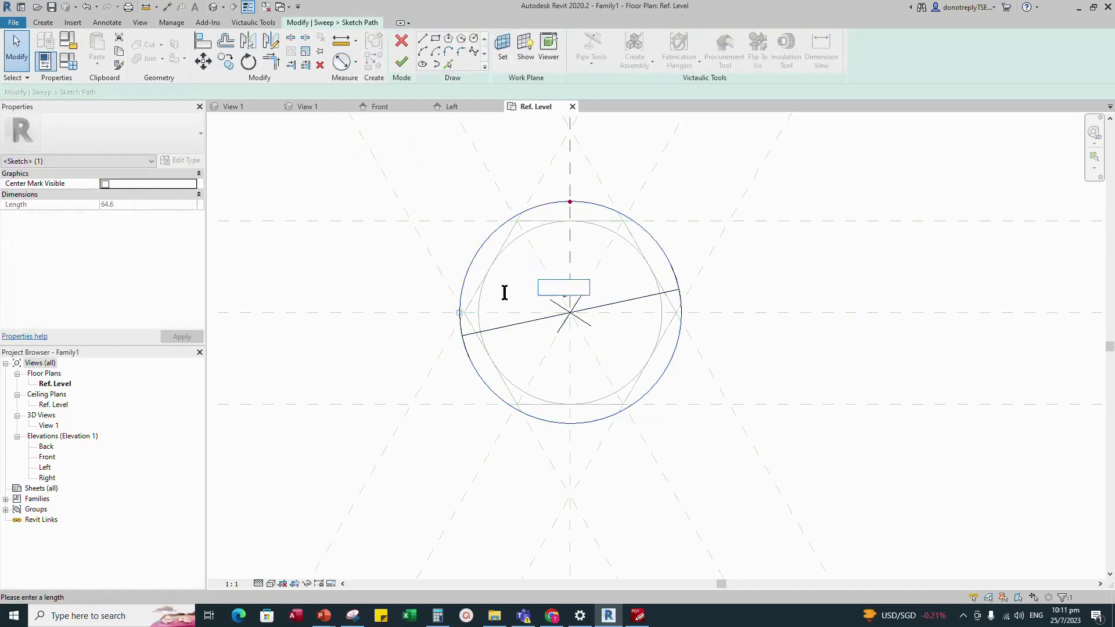
pyautogui.press('Return')
# - Label the second path's diameter dimension with the Slope Diameter parameter and finish the path sketch
pyautogui.click(785, 289)
pyautogui.click(653, 295)
pyautogui.click(192, 225)
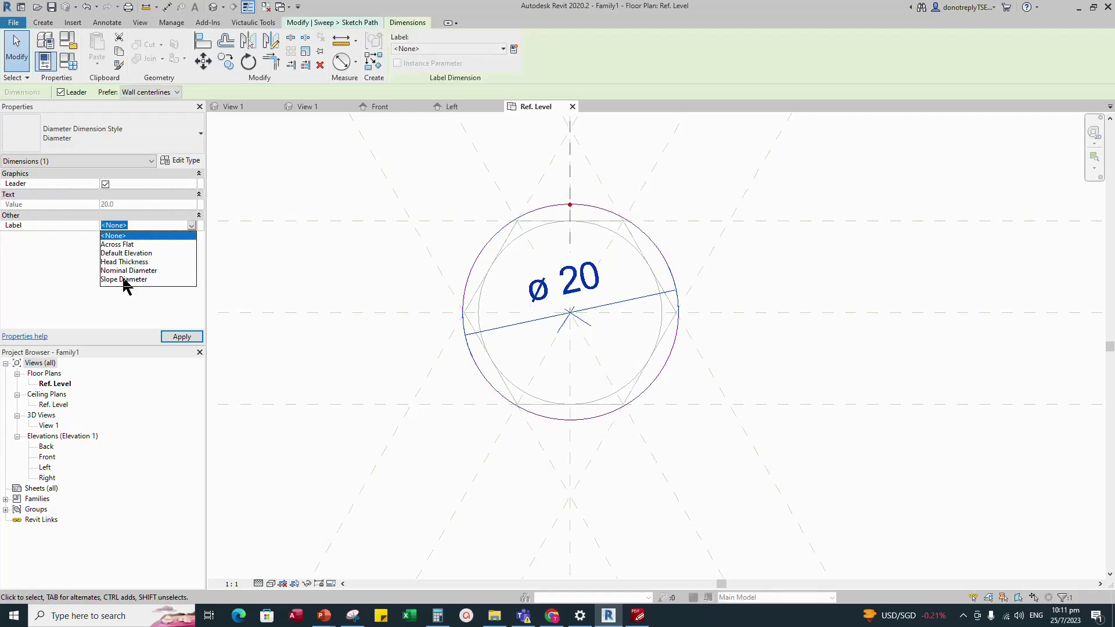
pyautogui.click(124, 279)
pyautogui.click(802, 399)
pyautogui.click(399, 68)
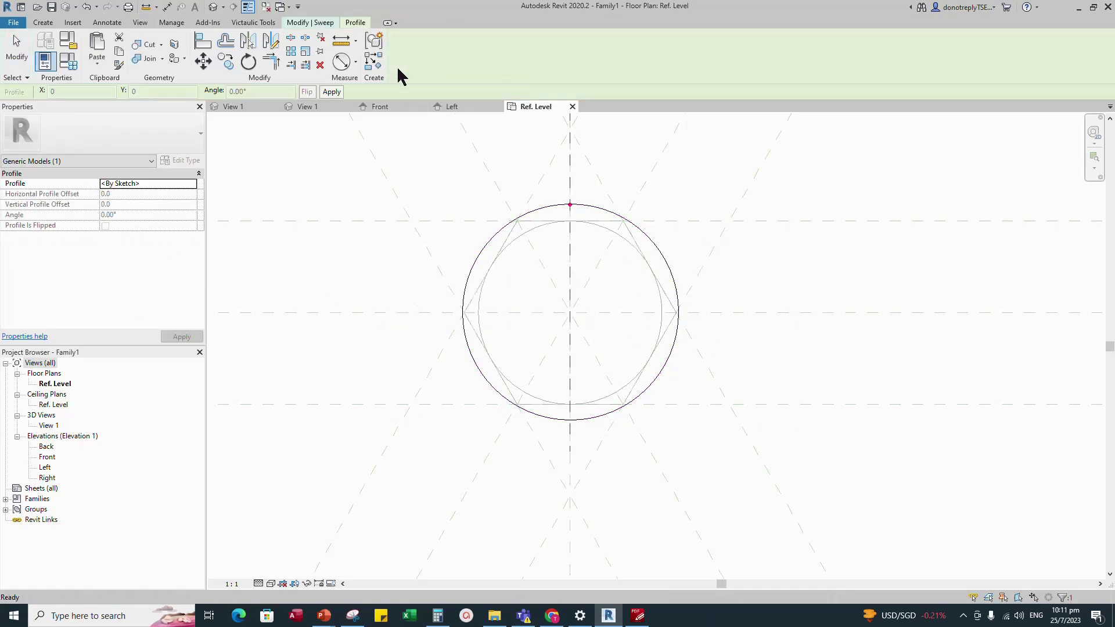
# - Start sketching the second void sweep's profile in the Left elevation
pyautogui.click(317, 23)
pyautogui.click(891, 63)
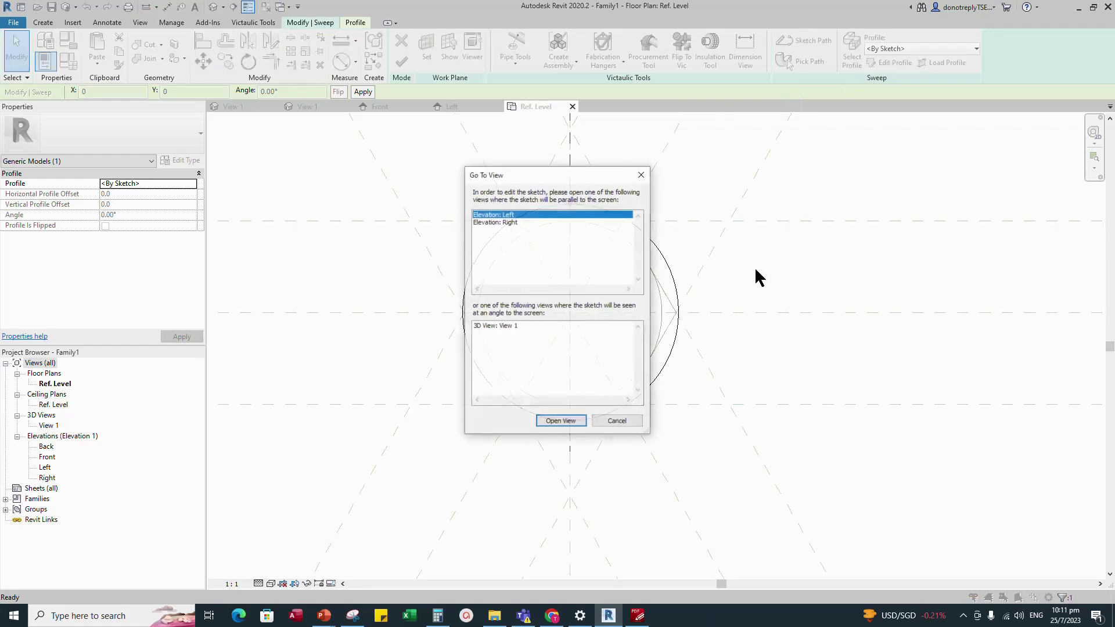
pyautogui.click(561, 422)
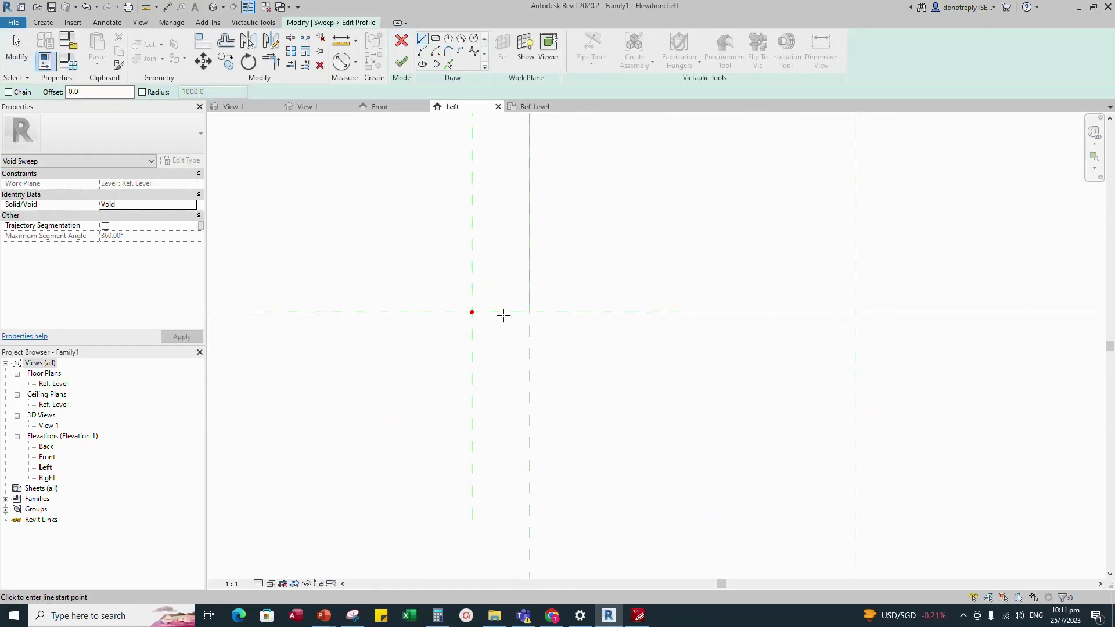
# - Sketch a 1.5 mm base line from the path point to the nut's edge, a sloped line about 3 mm long and a vertical line
pyautogui.scroll(2, 500, 319)
pyautogui.click(458, 306)
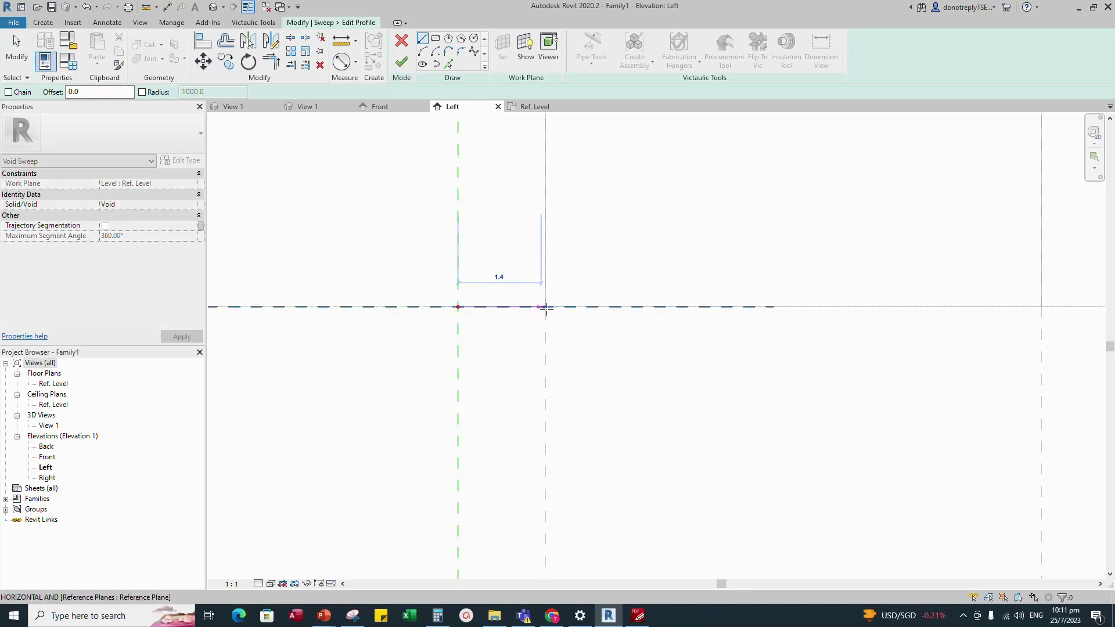
pyautogui.click(545, 307)
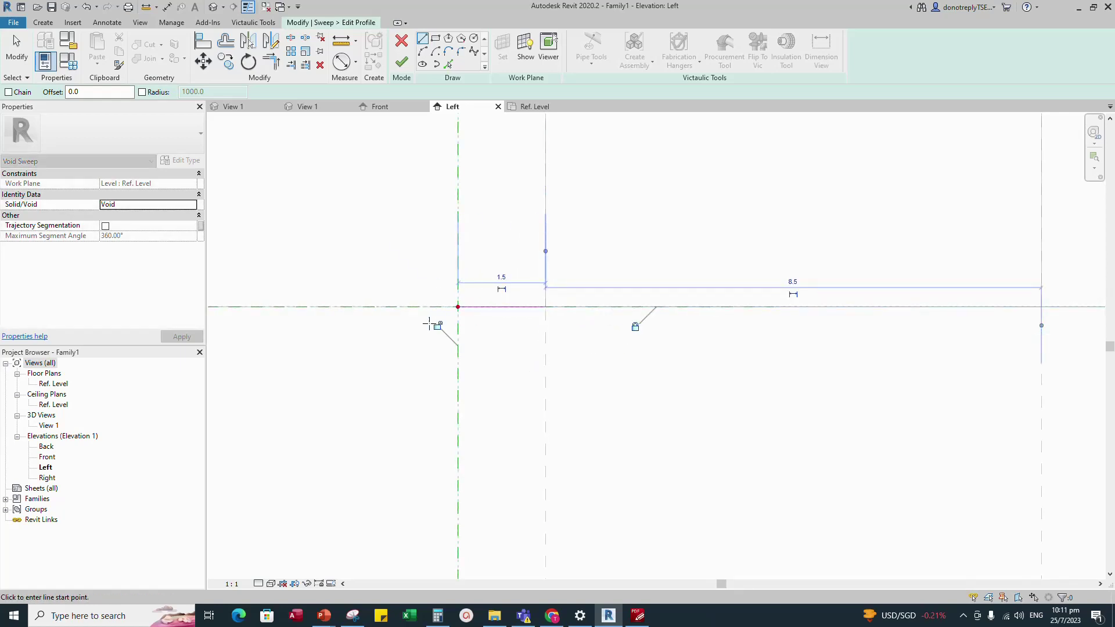
pyautogui.scroll(-1, 476, 347)
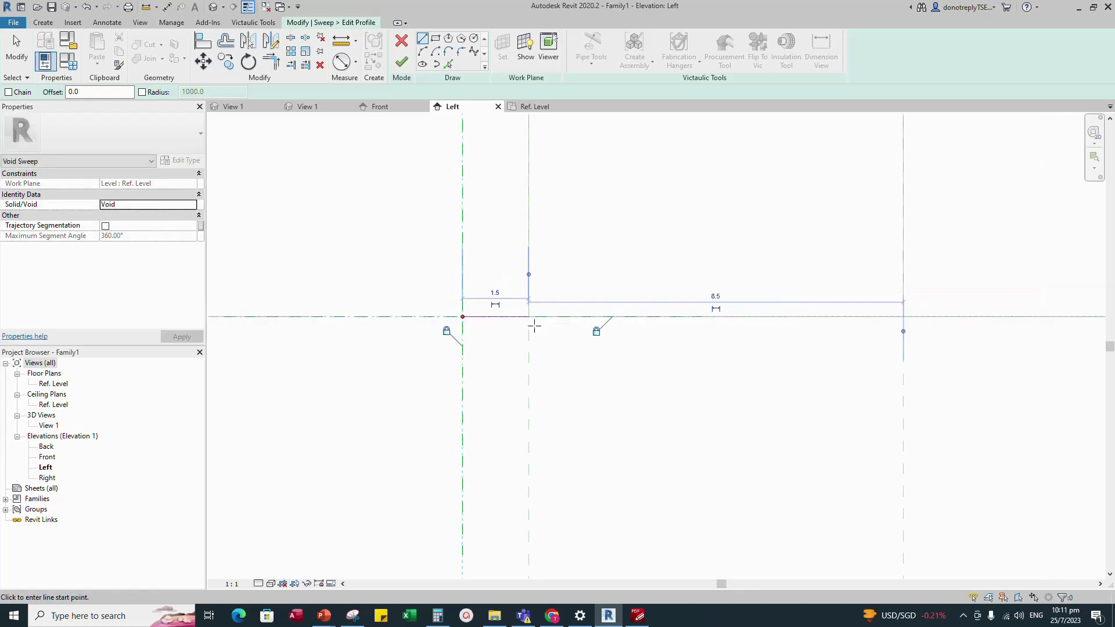
pyautogui.click(529, 316)
pyautogui.scroll(1, 441, 250)
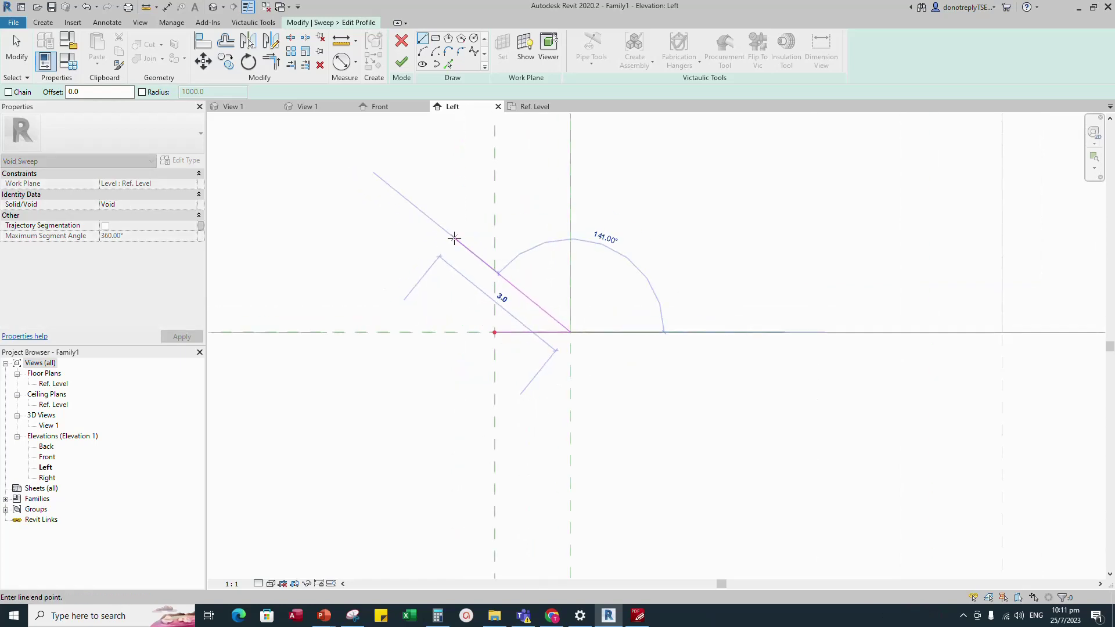
pyautogui.click(454, 238)
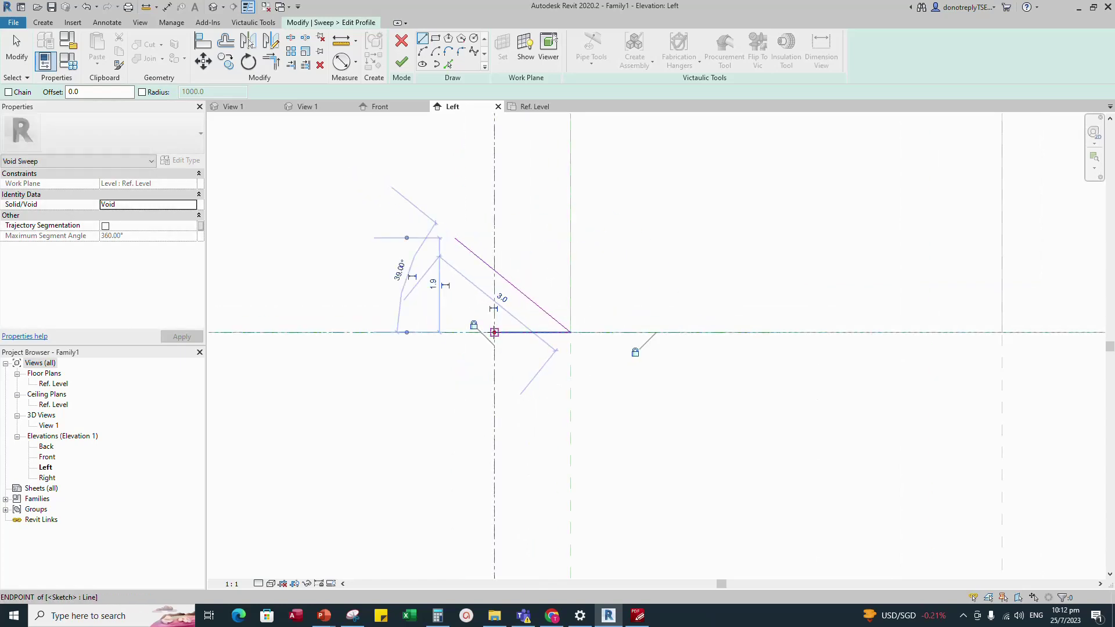
pyautogui.click(494, 333)
pyautogui.click(494, 244)
pyautogui.press('Escape')
pyautogui.press('Escape')
pyautogui.scroll(-2, 557, 309)
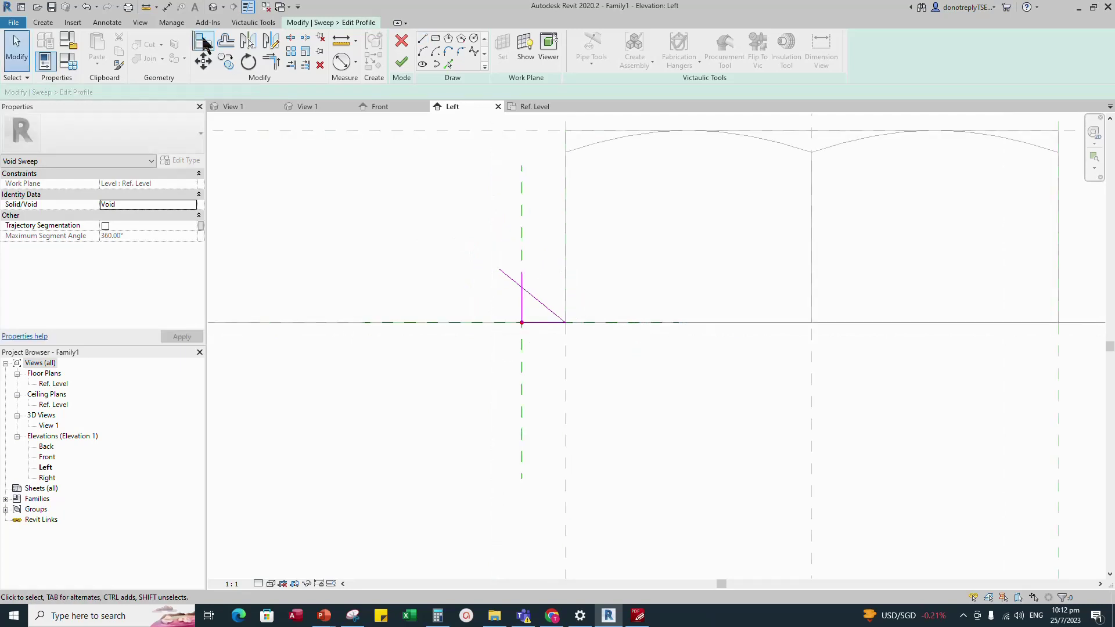
# - Align the profile sketch with the vertical reference plane at the nut's edge
pyautogui.click(203, 42)
pyautogui.click(567, 375)
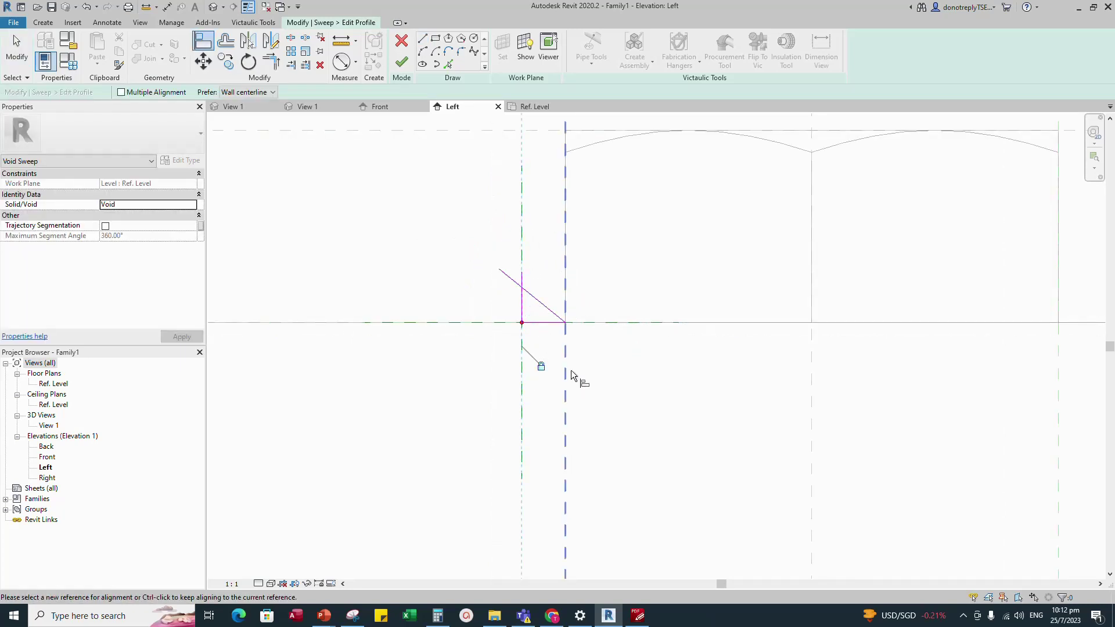
pyautogui.press('Escape')
pyautogui.press('Escape')
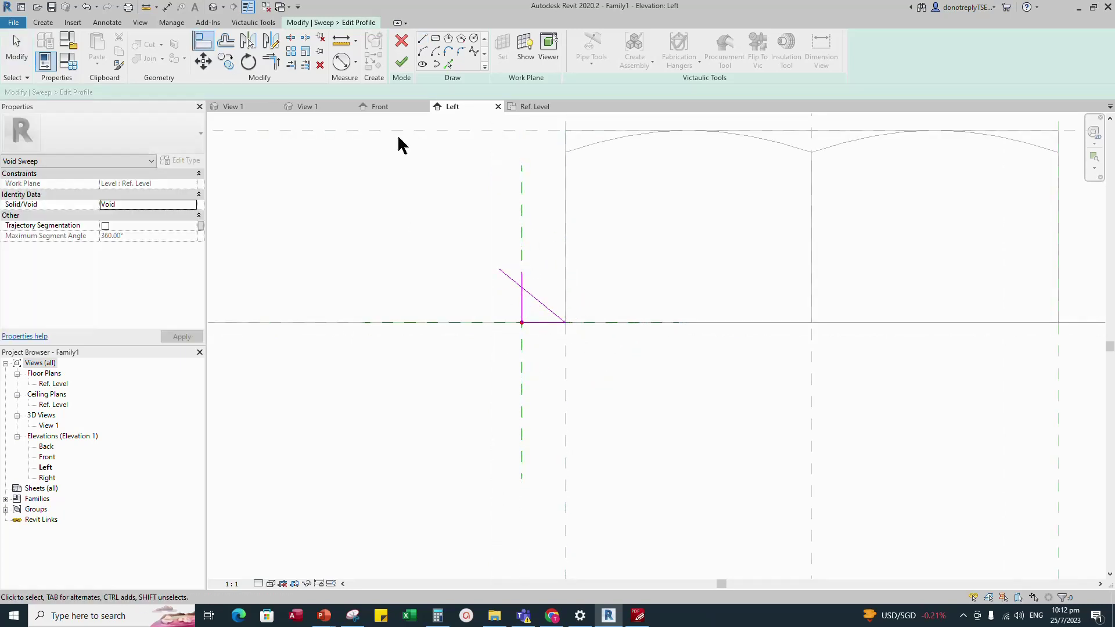
# - Add an angular dimension between the profile's sloped line and the horizontal base
pyautogui.click(356, 65)
pyautogui.click(363, 108)
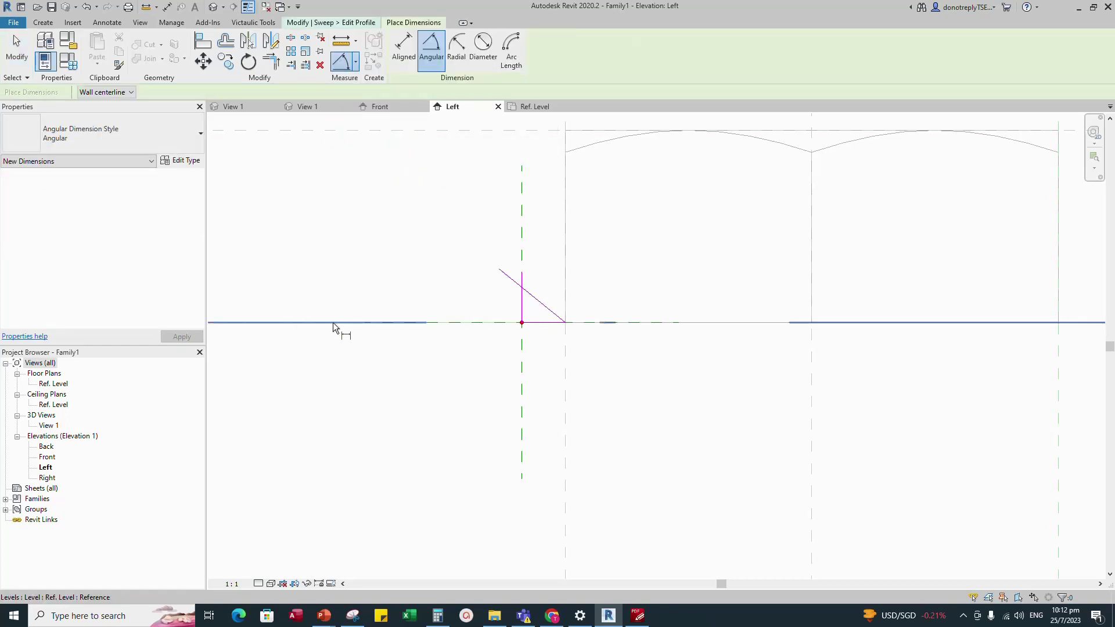
pyautogui.click(539, 304)
pyautogui.click(573, 323)
pyautogui.scroll(-5, 569, 320)
pyautogui.click(407, 265)
pyautogui.press('Escape')
pyautogui.press('Escape')
# - Set the sloped line's angle to 30° in the profile sketch
pyautogui.scroll(4, 558, 318)
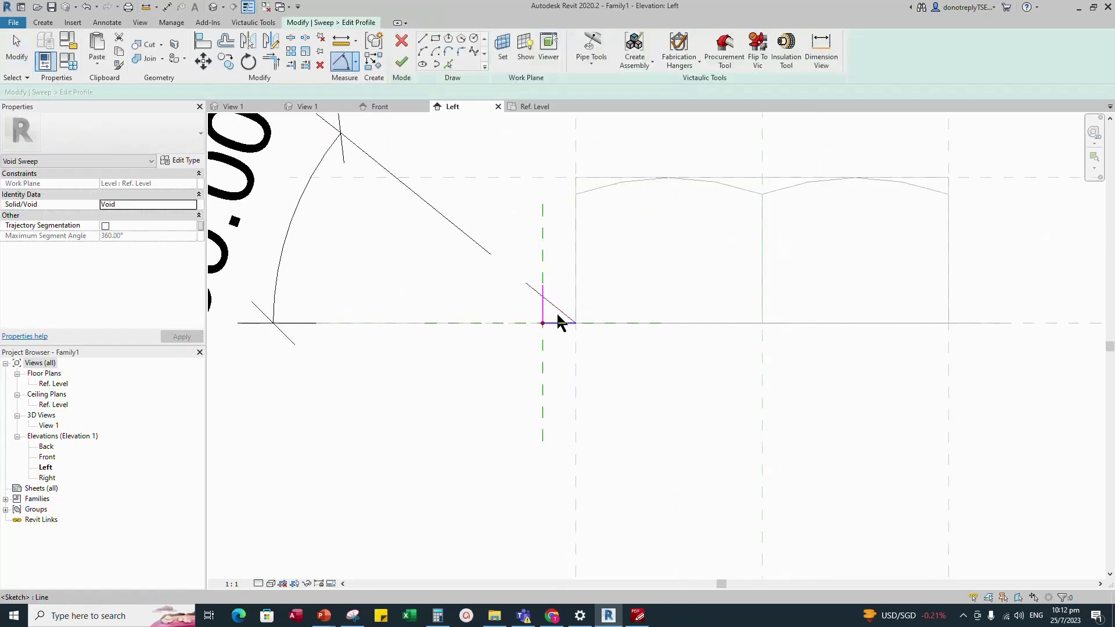
pyautogui.click(560, 310)
pyautogui.scroll(-3, 573, 321)
pyautogui.doubleClick(357, 244)
pyautogui.write('30')
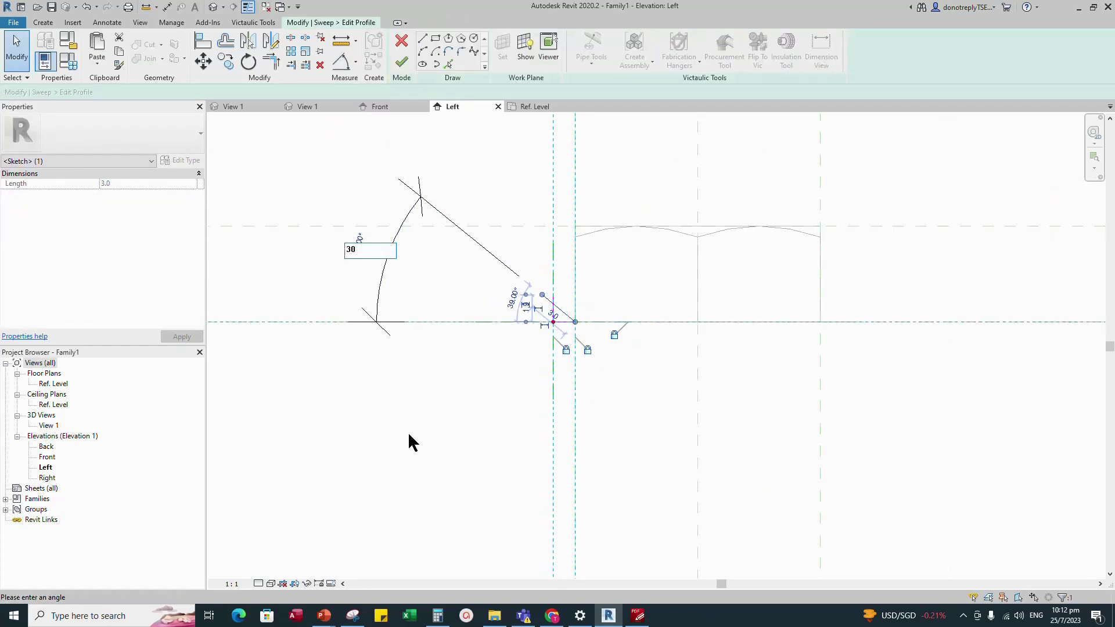
pyautogui.press('Return')
pyautogui.click(399, 241)
pyautogui.scroll(-5, 568, 336)
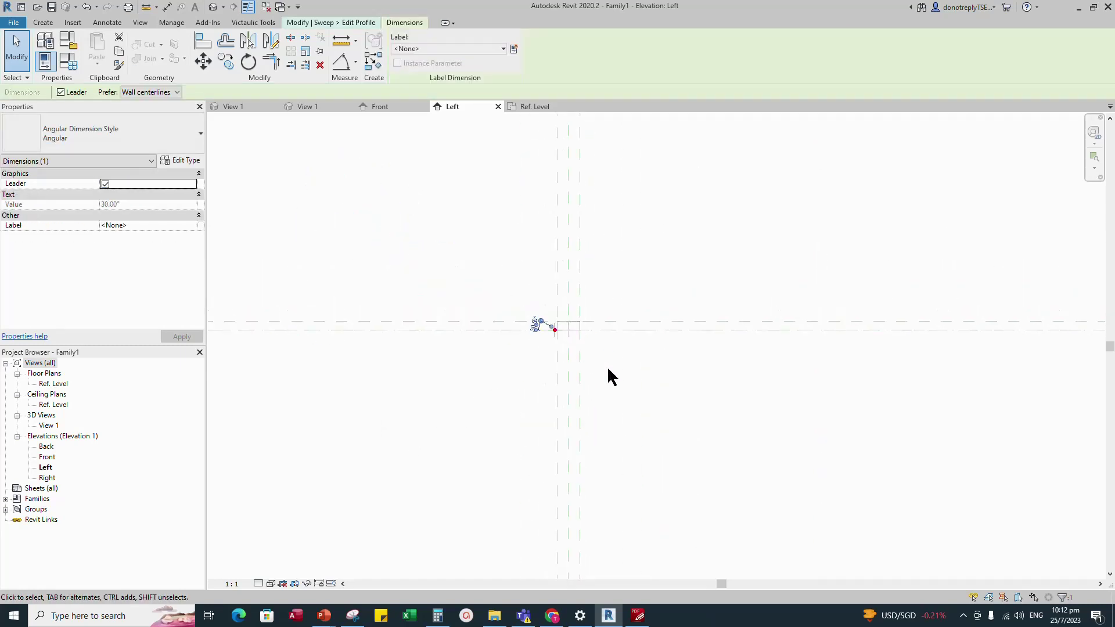
pyautogui.scroll(8, 548, 365)
pyautogui.press('Escape')
pyautogui.scroll(3, 548, 285)
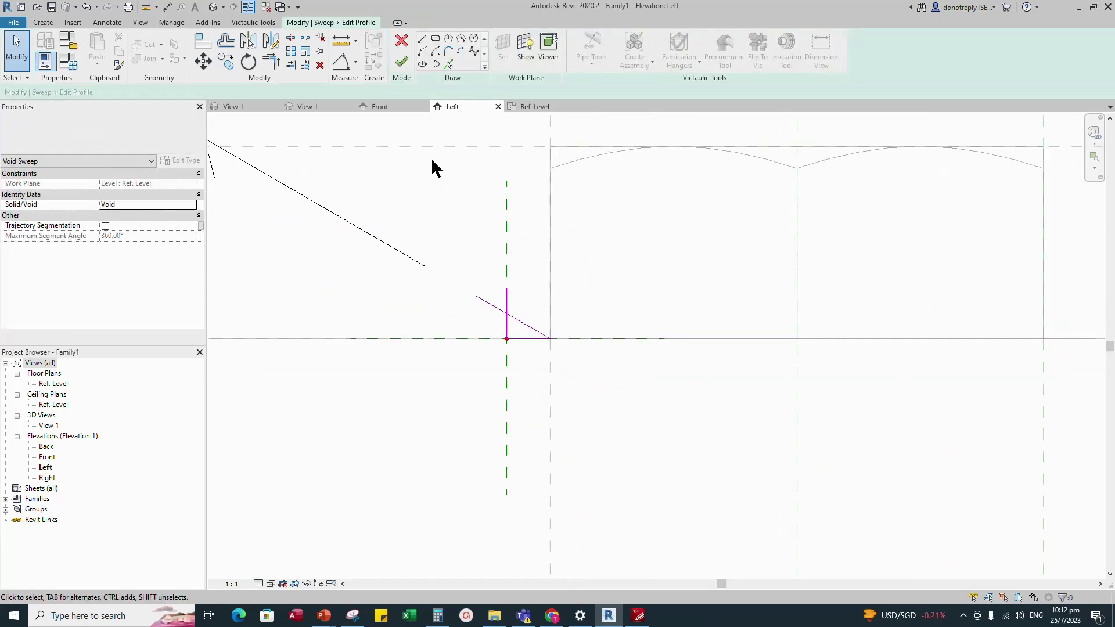
# - Trim the sloped and vertical lines into a closed triangle and finish the profile and the second void sweep
pyautogui.click(291, 65)
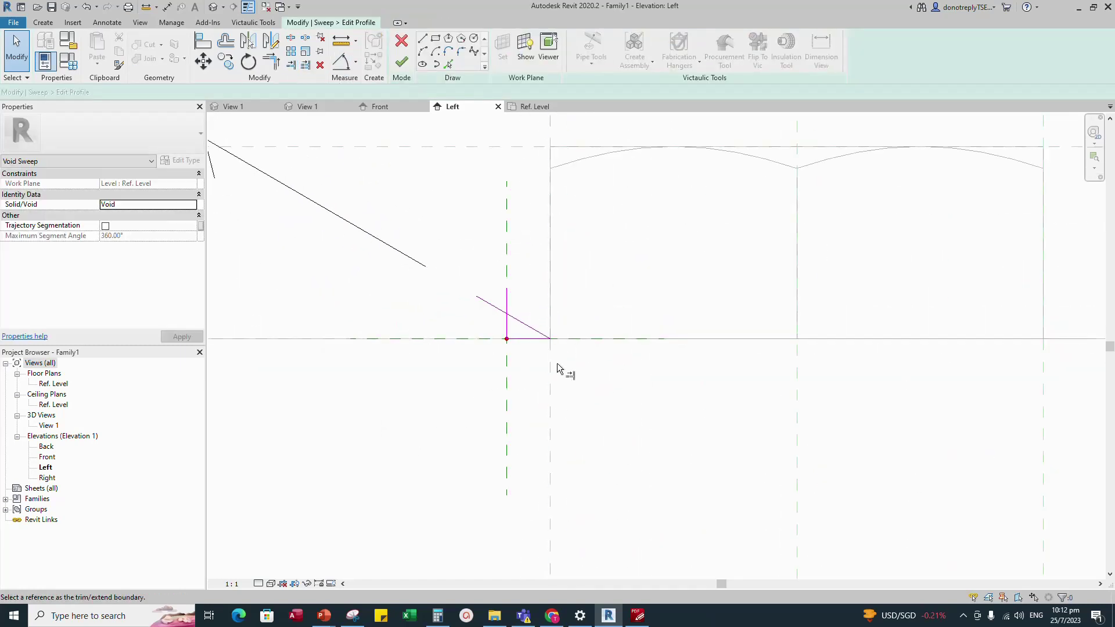
pyautogui.scroll(2, 516, 321)
pyautogui.click(504, 323)
pyautogui.scroll(-5, 608, 390)
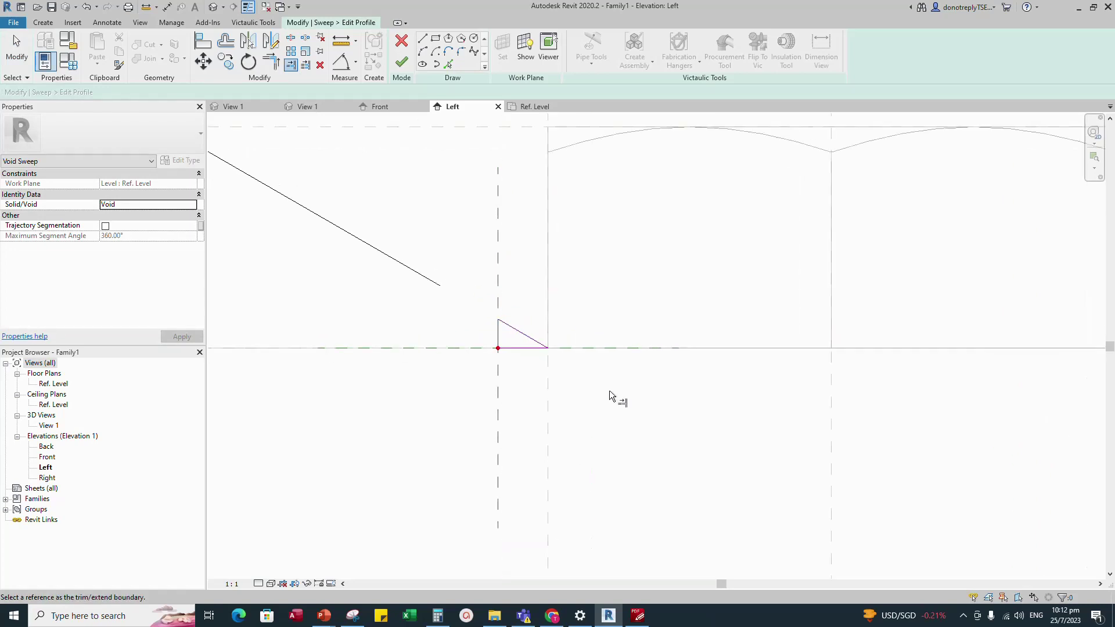
pyautogui.press('Escape')
pyautogui.click(401, 64)
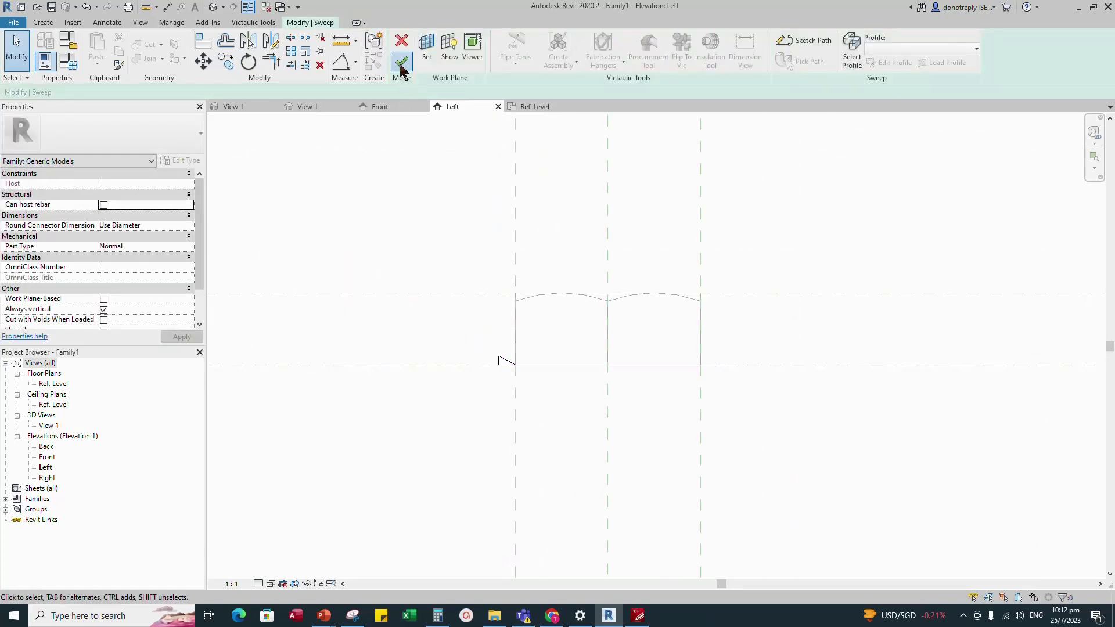
pyautogui.click(402, 62)
pyautogui.click(790, 431)
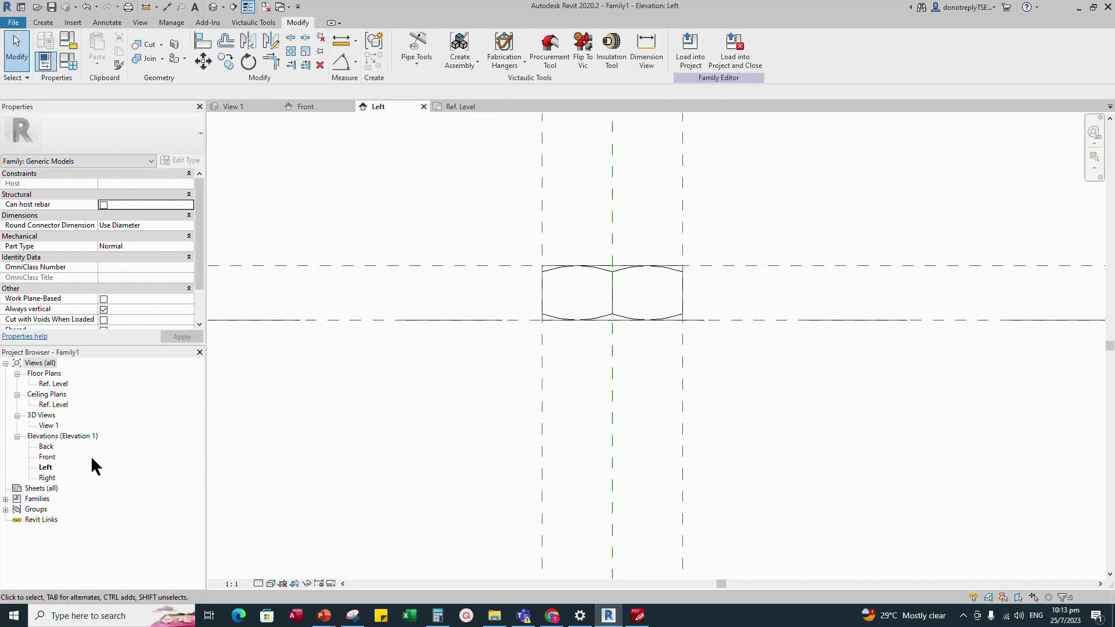
# - Start a void extrusion from the Front elevation, pick the reference plane at the nut's base as work plane and open the Ref. Level floor plan
pyautogui.doubleClick(47, 457)
pyautogui.click(43, 23)
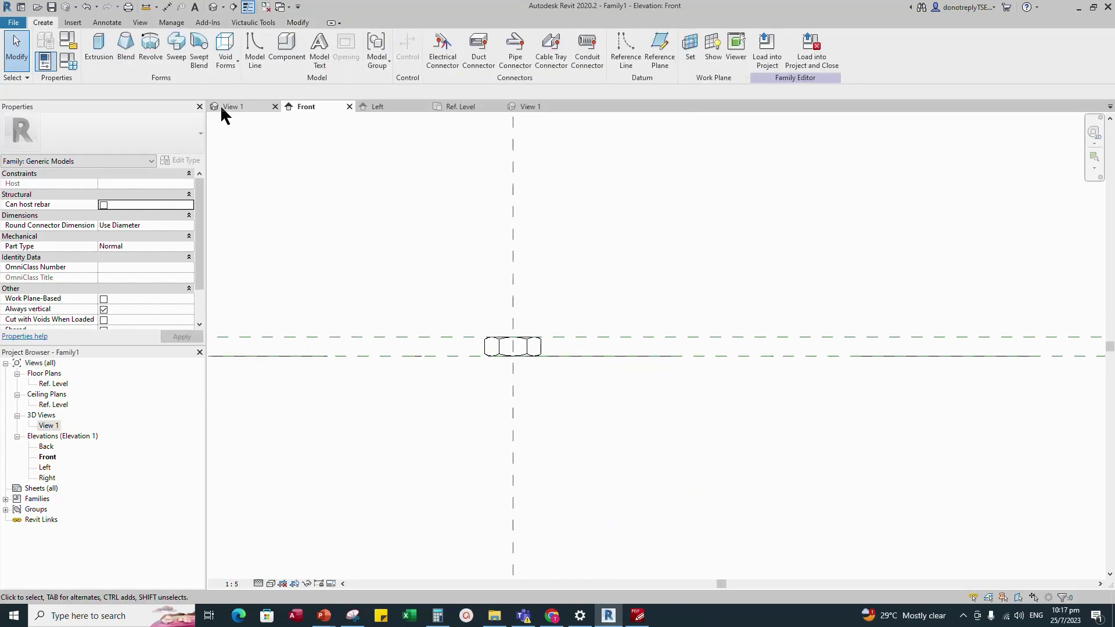
pyautogui.click(225, 53)
pyautogui.click(242, 86)
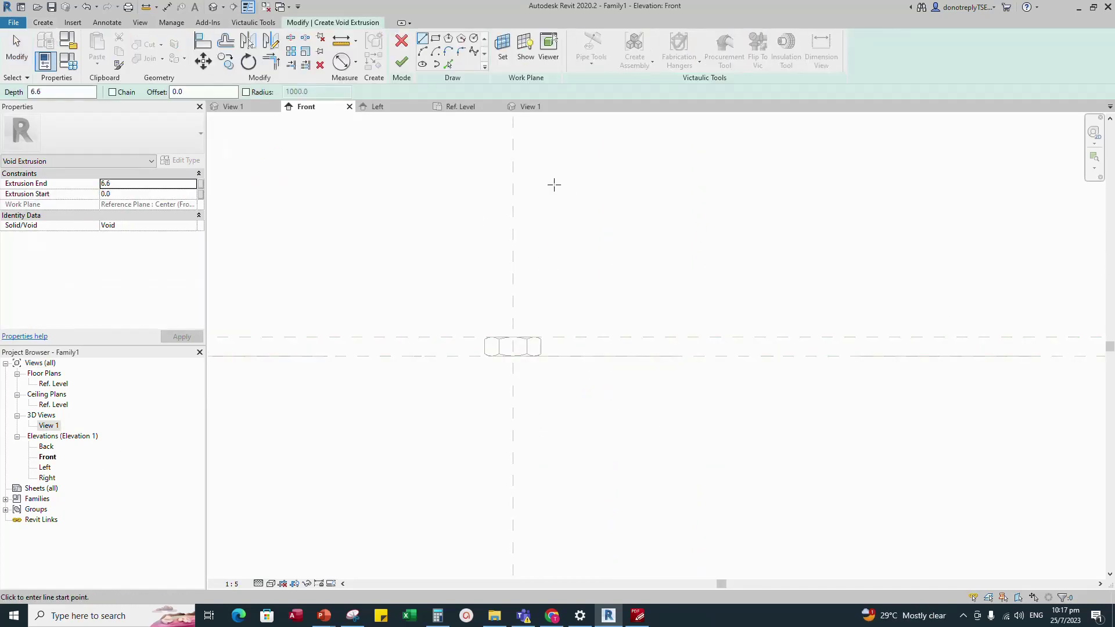
pyautogui.click(506, 54)
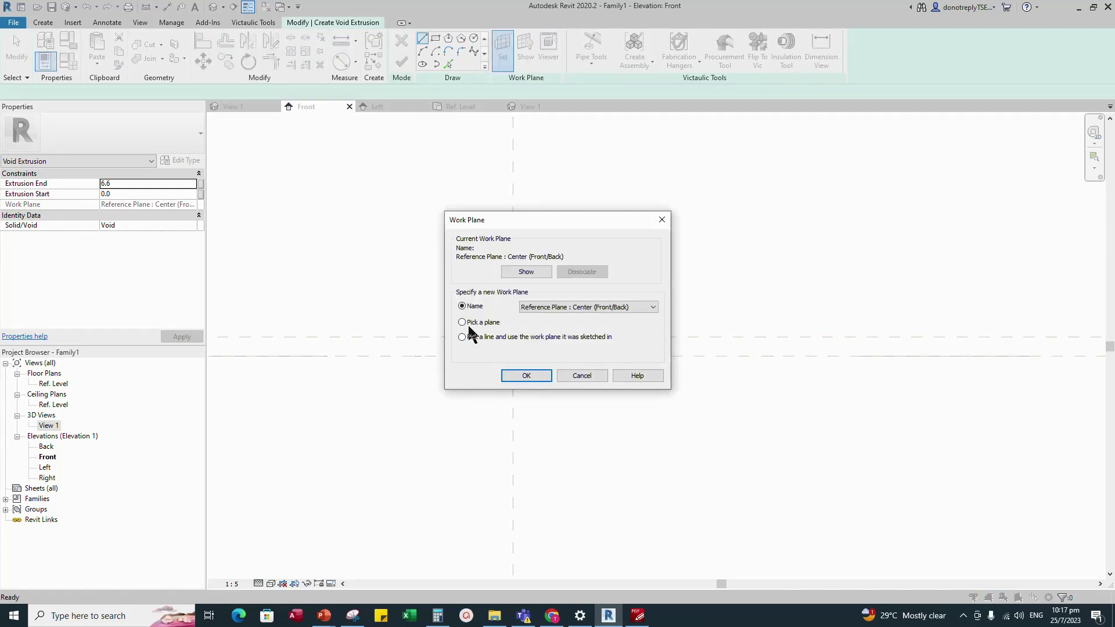
pyautogui.click(522, 376)
pyautogui.click(603, 356)
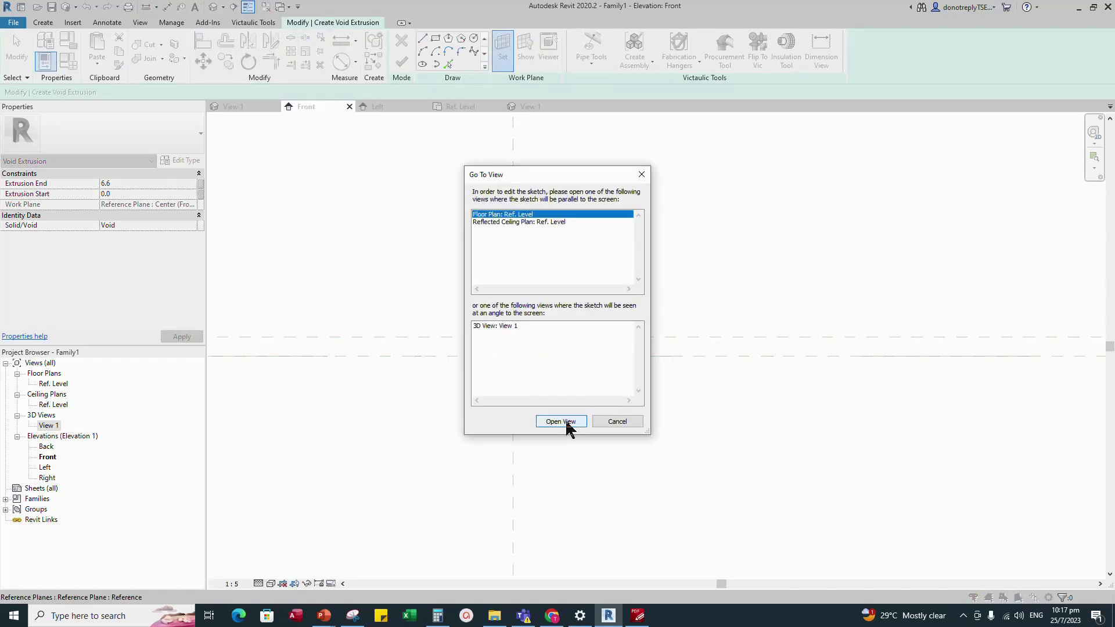
pyautogui.click(562, 421)
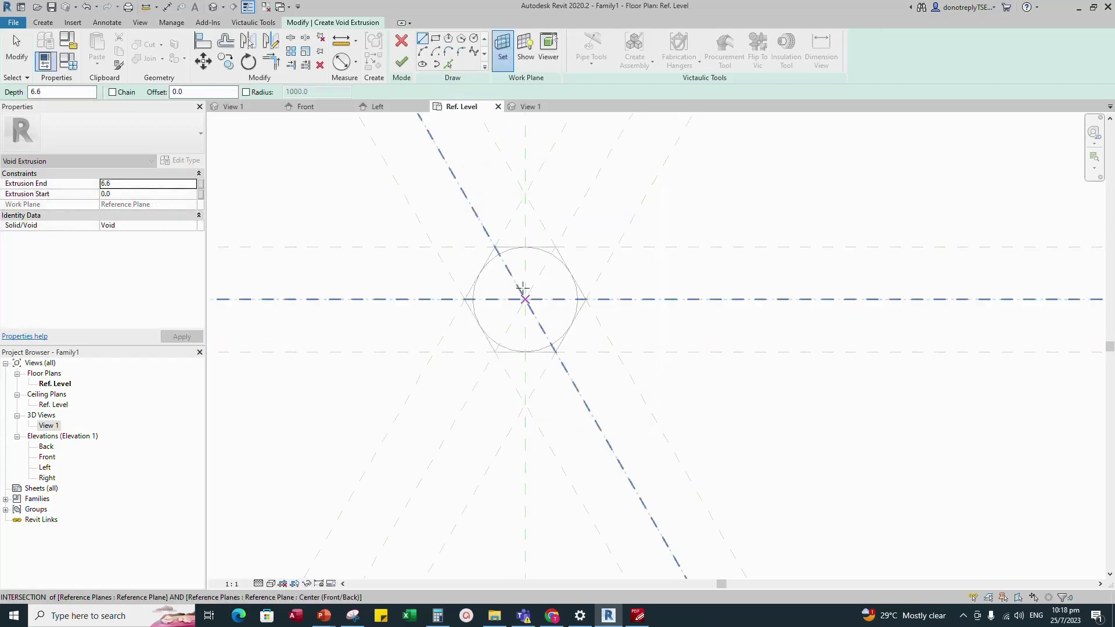
# - Sketch a circle of 5 mm radius at the nut's centre and add a diameter dimension to it
pyautogui.click(474, 39)
pyautogui.click(524, 300)
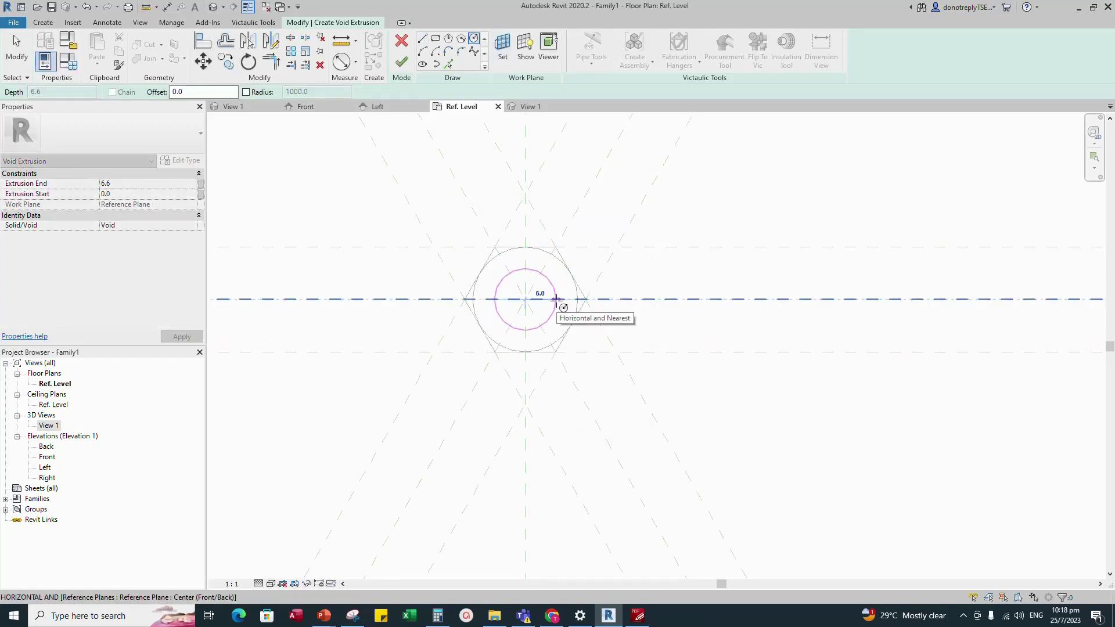
pyautogui.click(556, 305)
pyautogui.press('Escape')
pyautogui.click(349, 63)
pyautogui.click(557, 292)
pyautogui.click(567, 290)
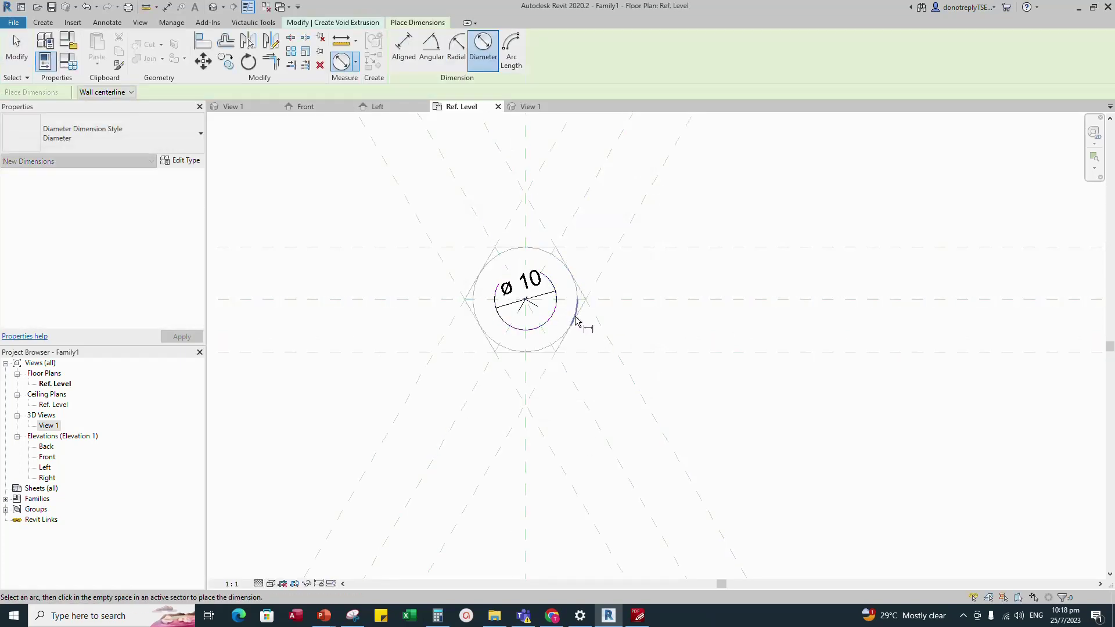
pyautogui.press('Escape')
# - Label the hole circle's diameter dimension with the Nominal Diameter parameter
pyautogui.click(539, 295)
pyautogui.click(192, 225)
pyautogui.click(128, 271)
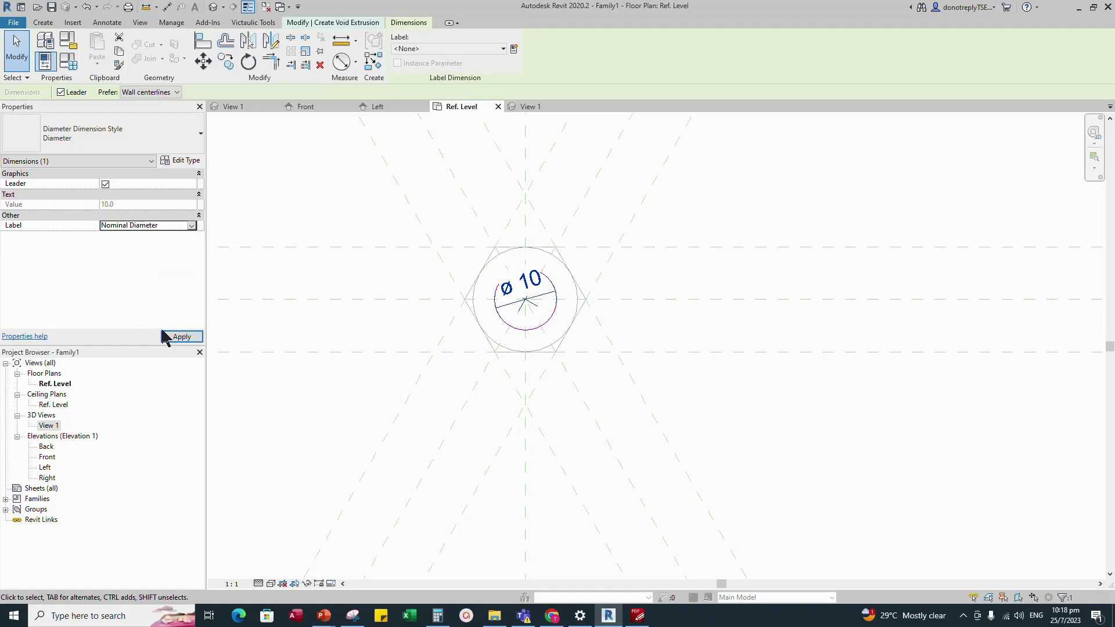
pyautogui.click(181, 337)
pyautogui.click(723, 411)
# - Associate the void's Extrusion End with the Head Thickness parameter and finish the void extrusion
pyautogui.click(201, 184)
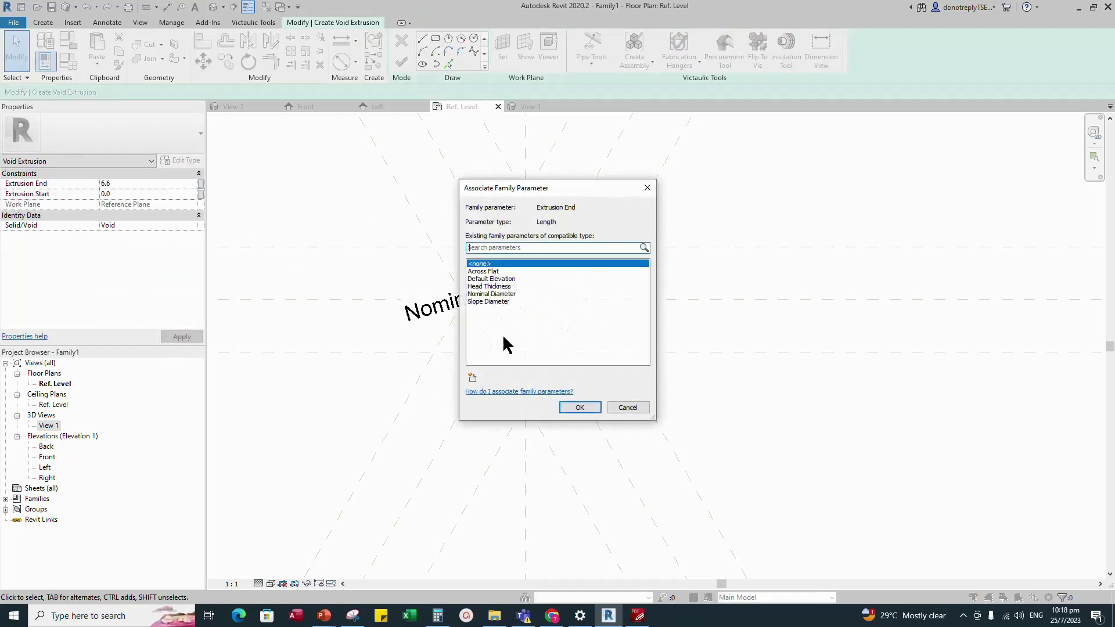
pyautogui.click(489, 287)
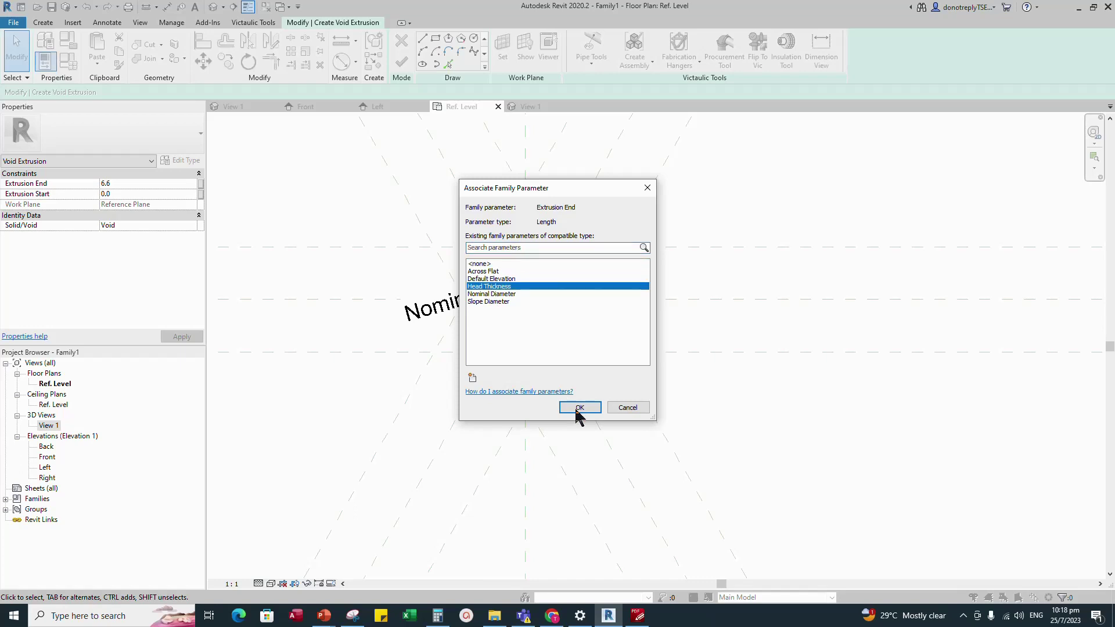
pyautogui.click(592, 410)
pyautogui.click(402, 62)
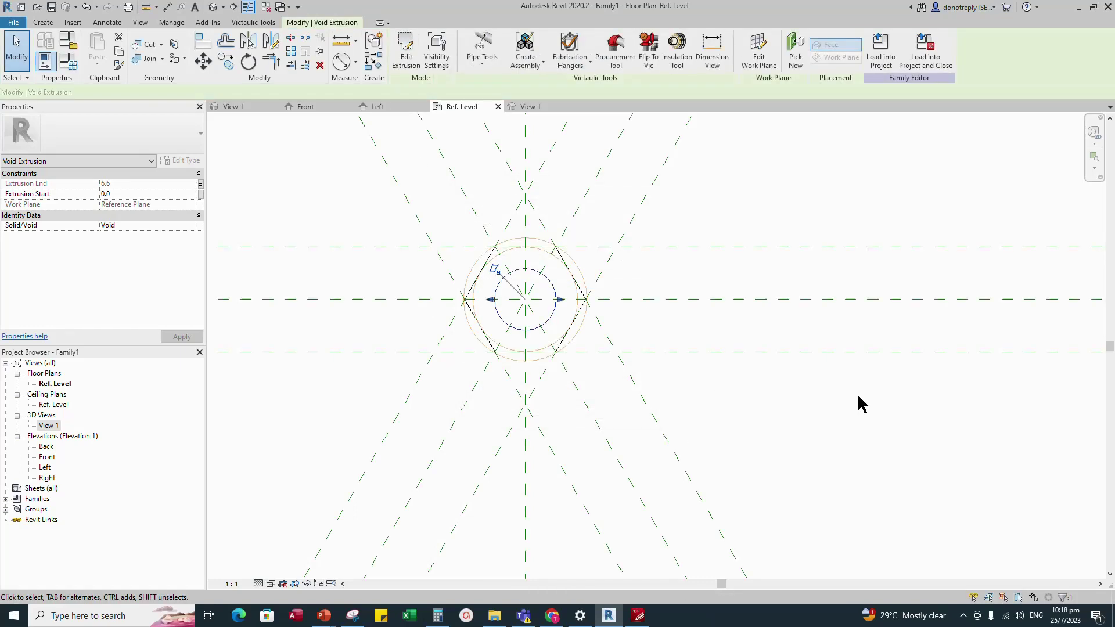
# - Open the 3D view, orbit to the nut's top and apply a Nominal Diameter of 16 mm in the family types
pyautogui.click(515, 107)
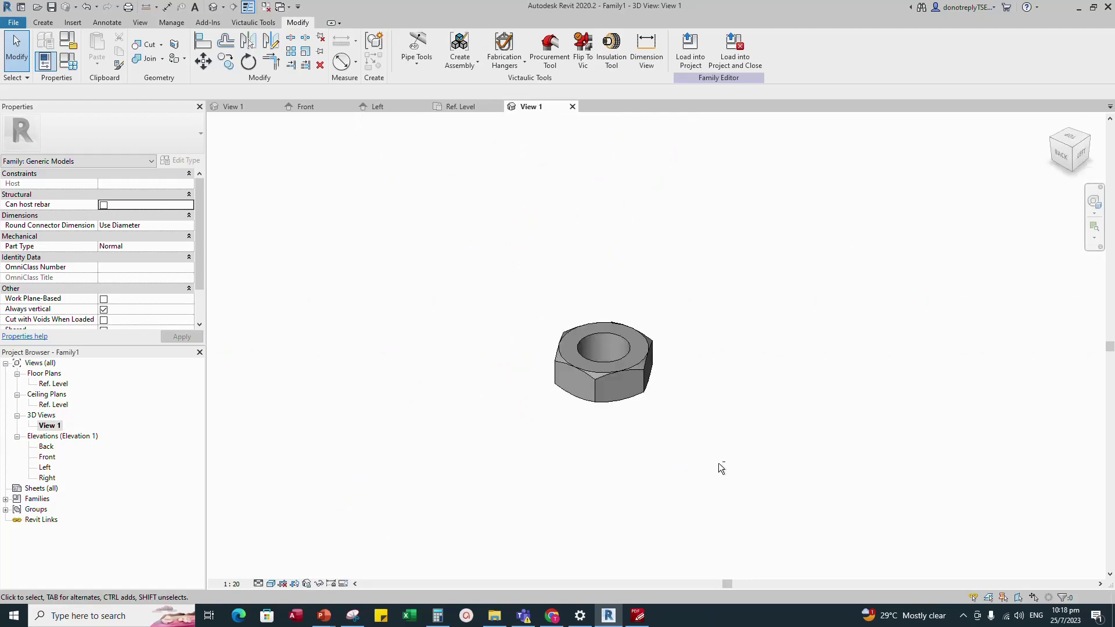
pyautogui.keyDown('shift'); pyautogui.moveTo(351, 345); pyautogui.dragTo(493, 360, button='middle'); pyautogui.keyUp('shift')
pyautogui.scroll(-2, 926, 475)
pyautogui.scroll(3, 924, 505)
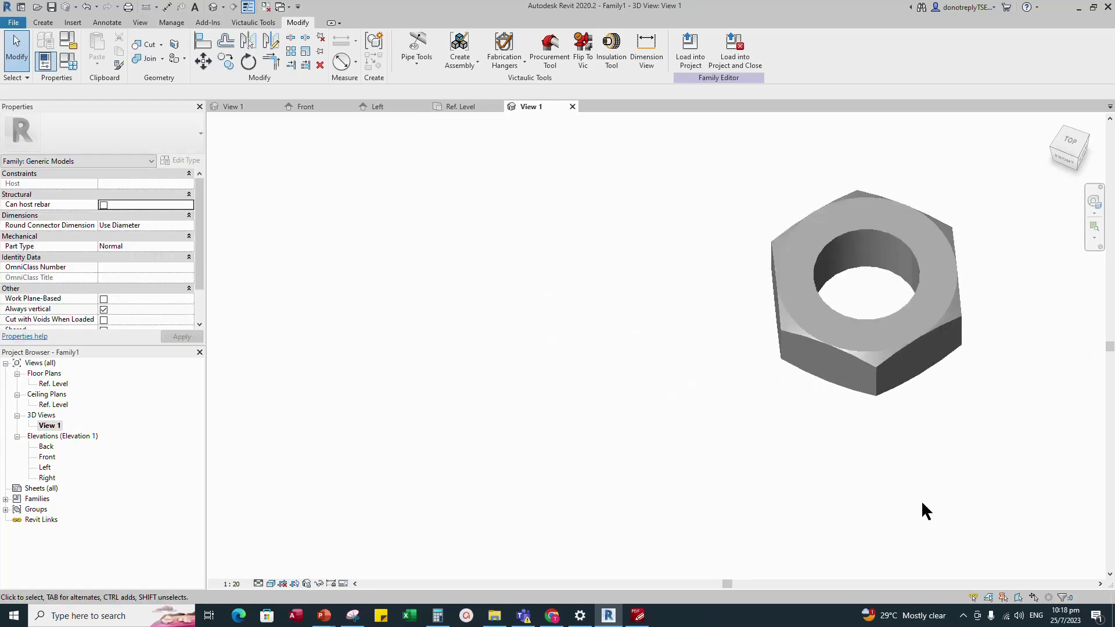
pyautogui.click(68, 61)
pyautogui.doubleClick(133, 328)
pyautogui.write('16')
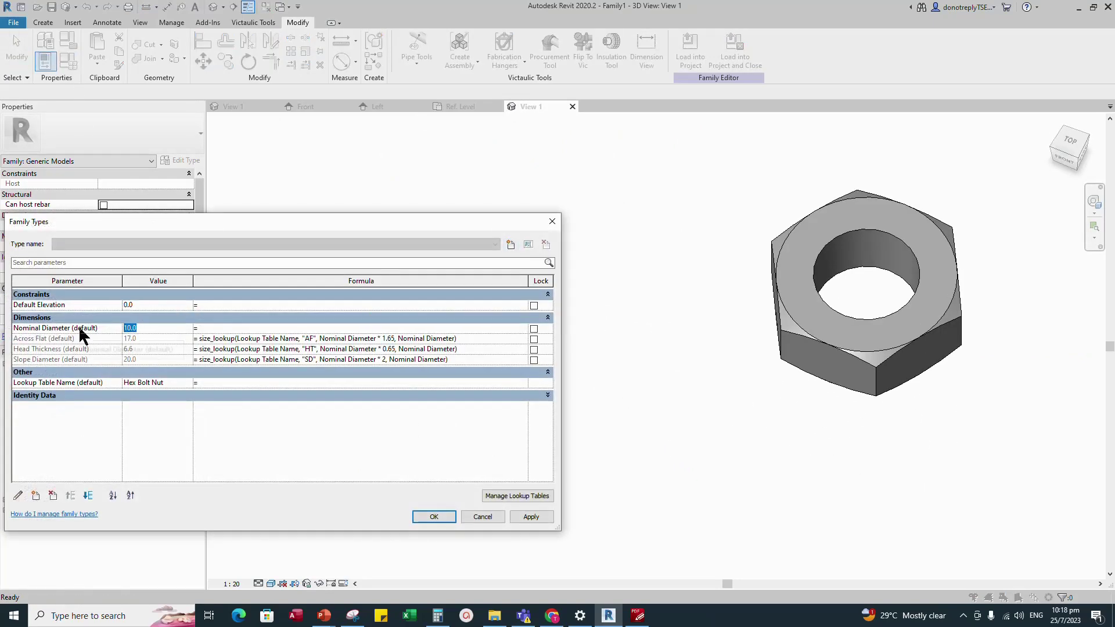
pyautogui.click(78, 326)
pyautogui.click(529, 517)
# - Change the Nominal Diameter to 24 mm, apply it and close the family types
pyautogui.click(146, 328)
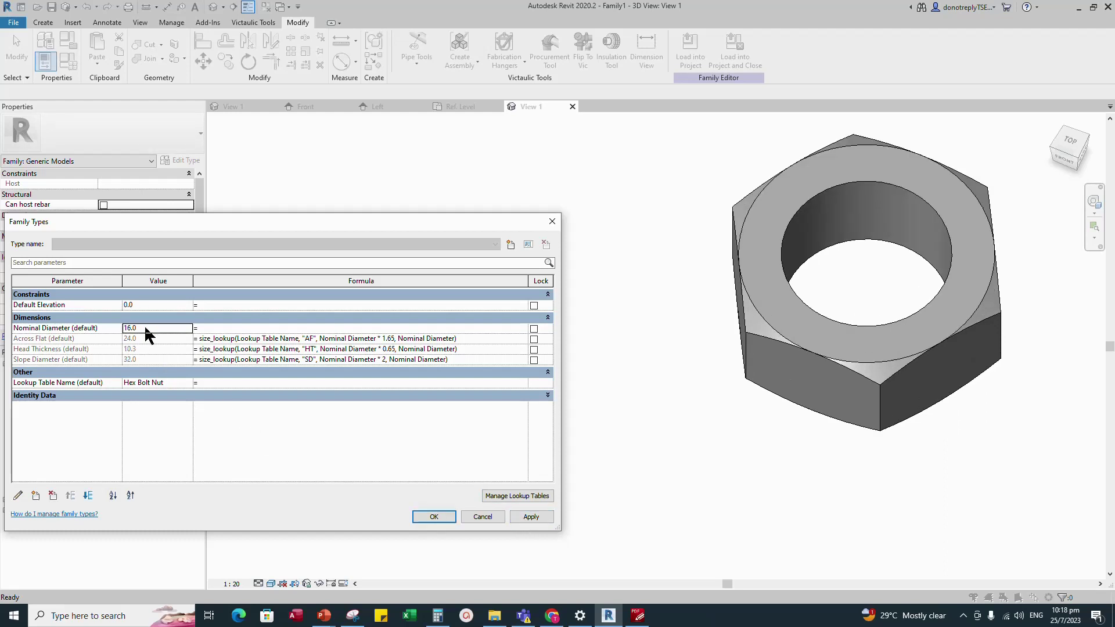
pyautogui.write('24')
pyautogui.click(530, 516)
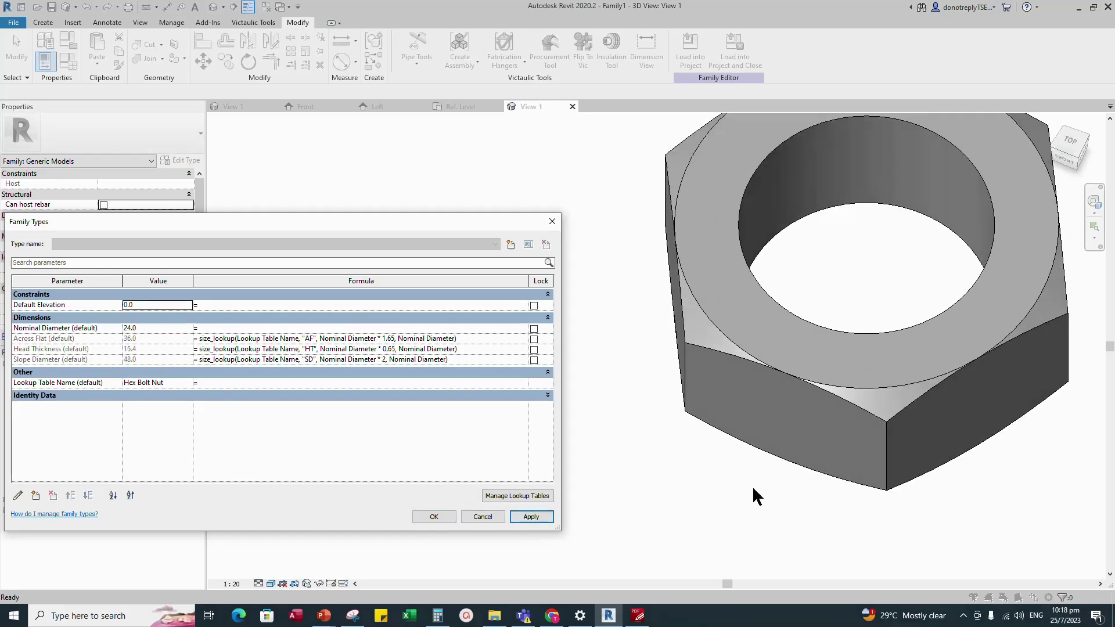
pyautogui.click(128, 329)
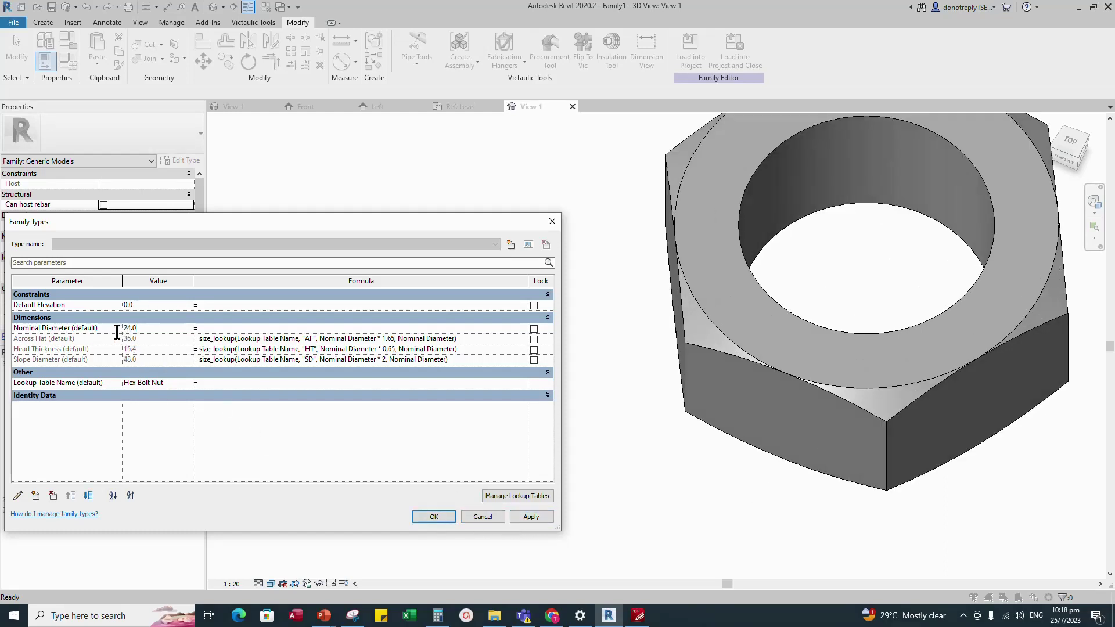
pyautogui.click(530, 517)
pyautogui.click(446, 516)
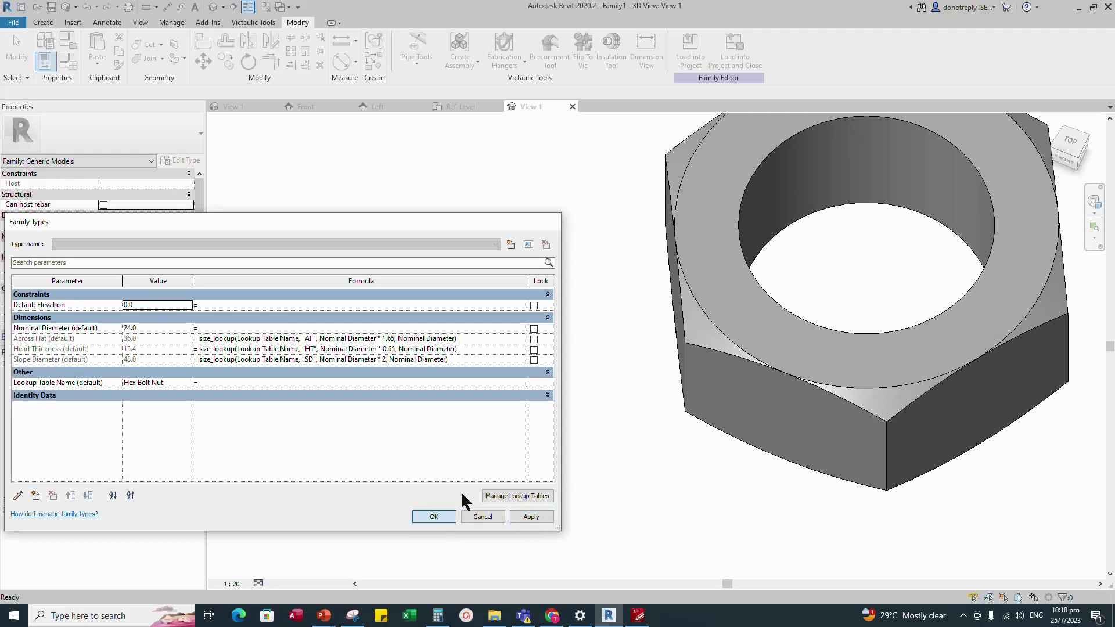